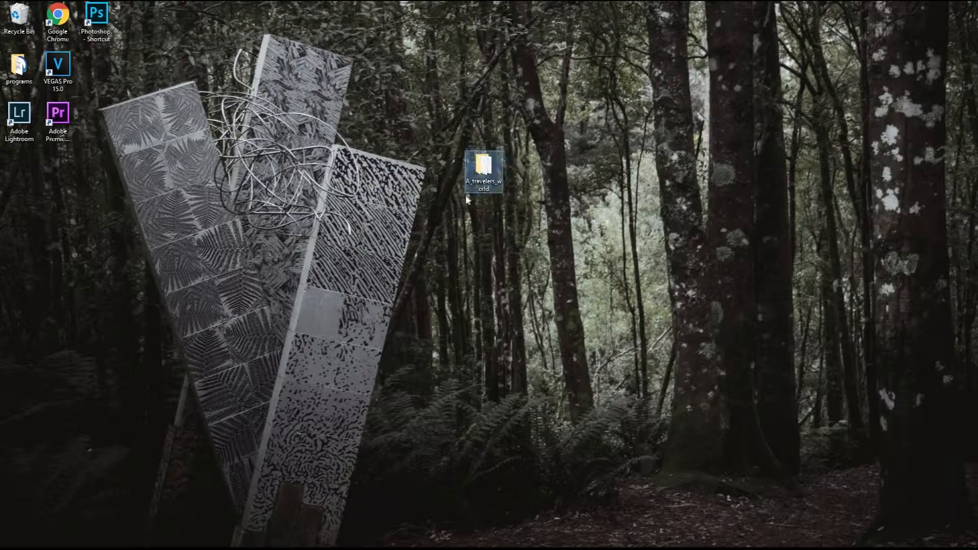
Reposition the A_travelers_world folder on the desktop.
drag(466, 192, 428, 192)
Switch to Lightroom and open the Develop Presets folder by showing the Lightroom presets folder from the Preferences.
mouse_move(54, 548)
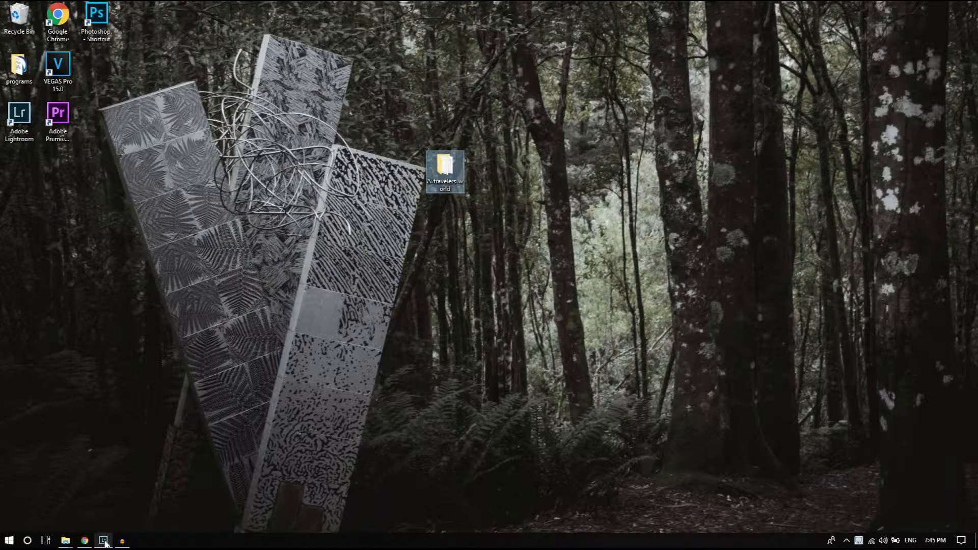
click(104, 541)
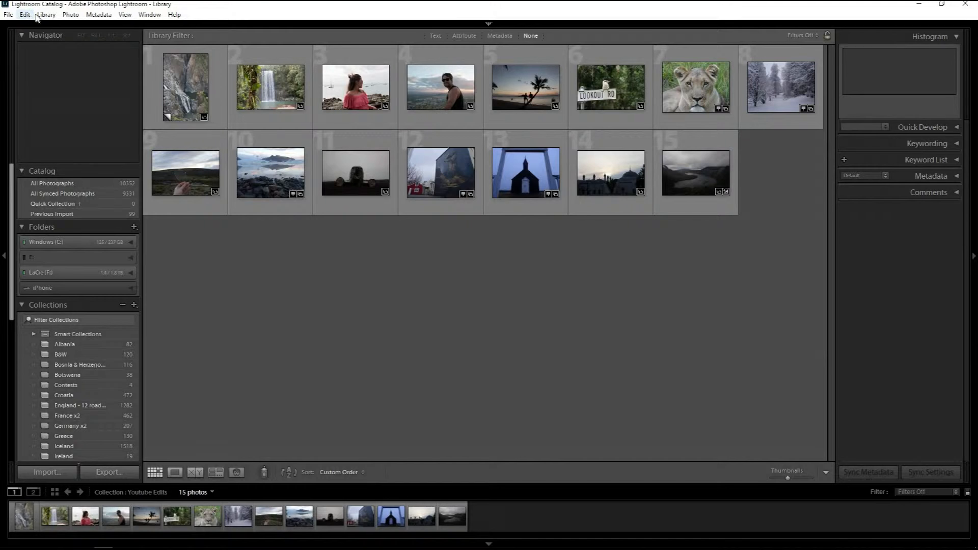
click(25, 14)
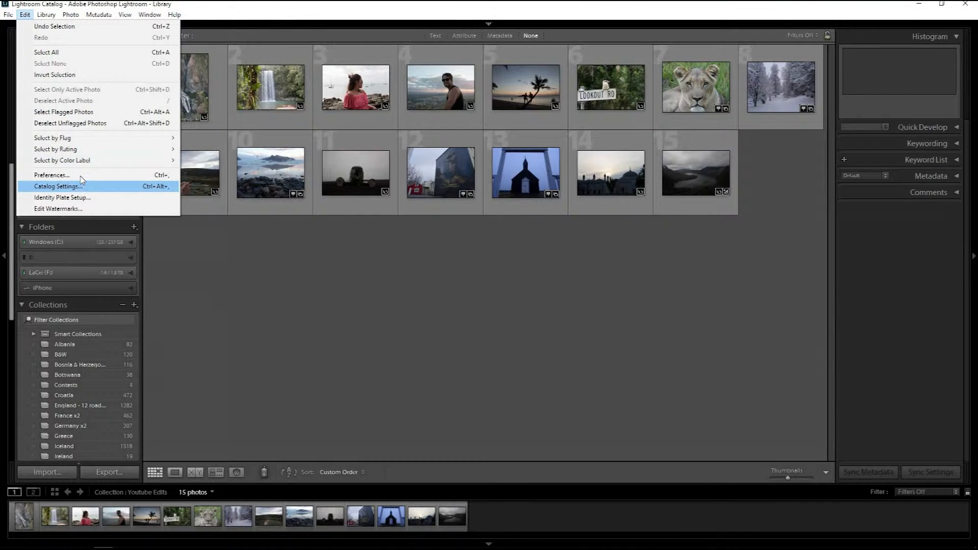
click(136, 179)
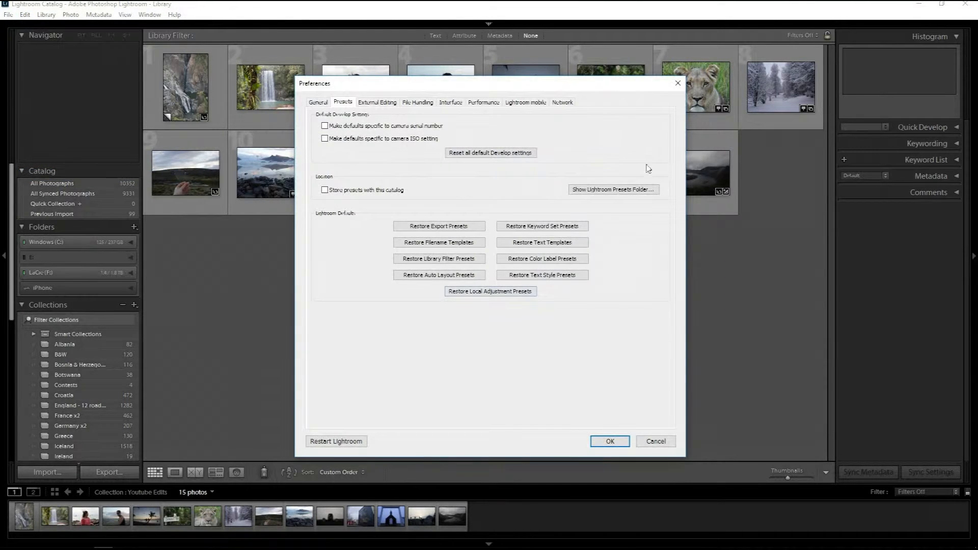
click(615, 189)
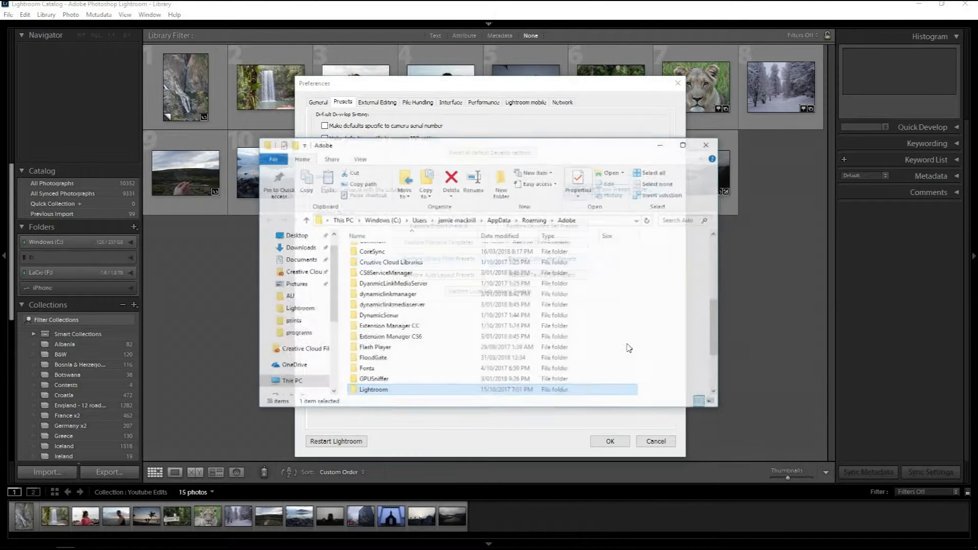
double_click(521, 394)
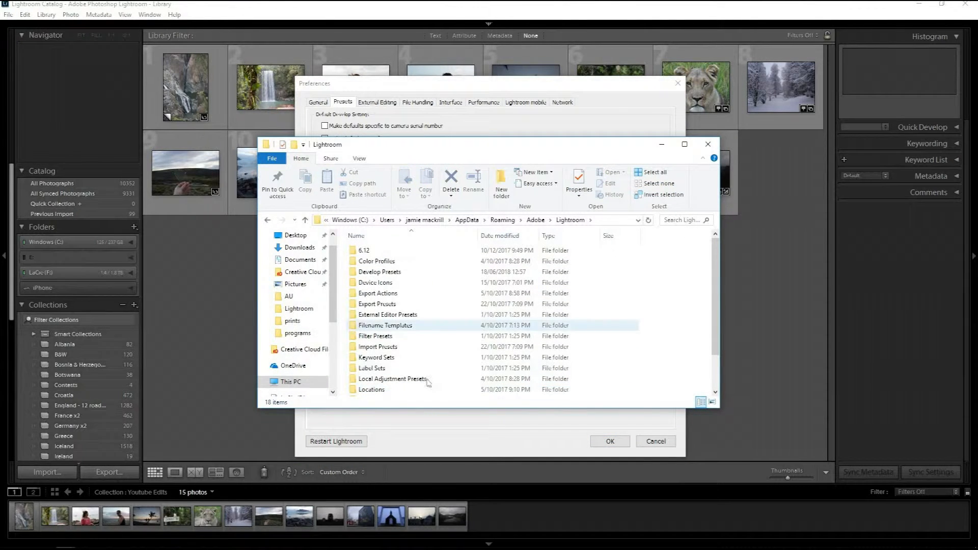
double_click(411, 272)
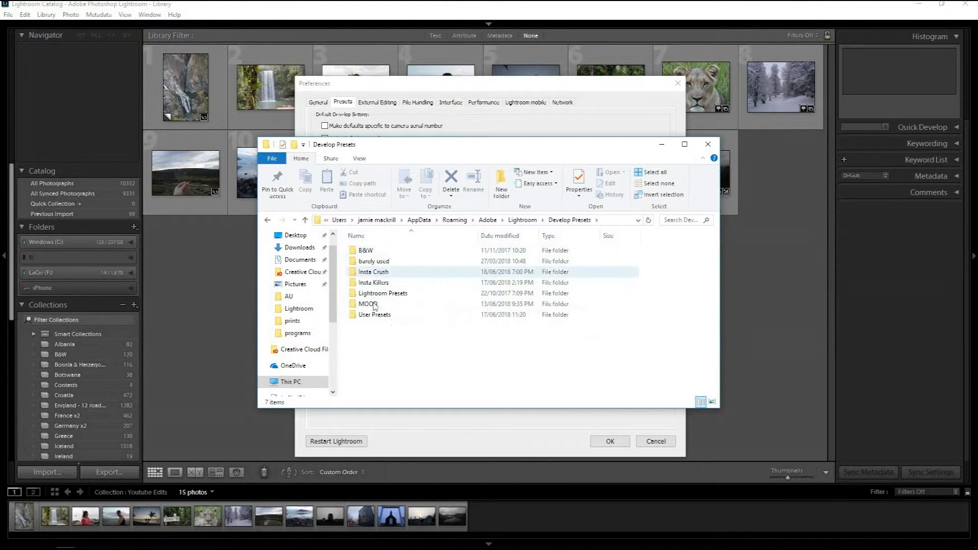
Dismiss the Preferences, return to the desktop and open the A_travelers_world folder containing the preset files.
mouse_move(121, 547)
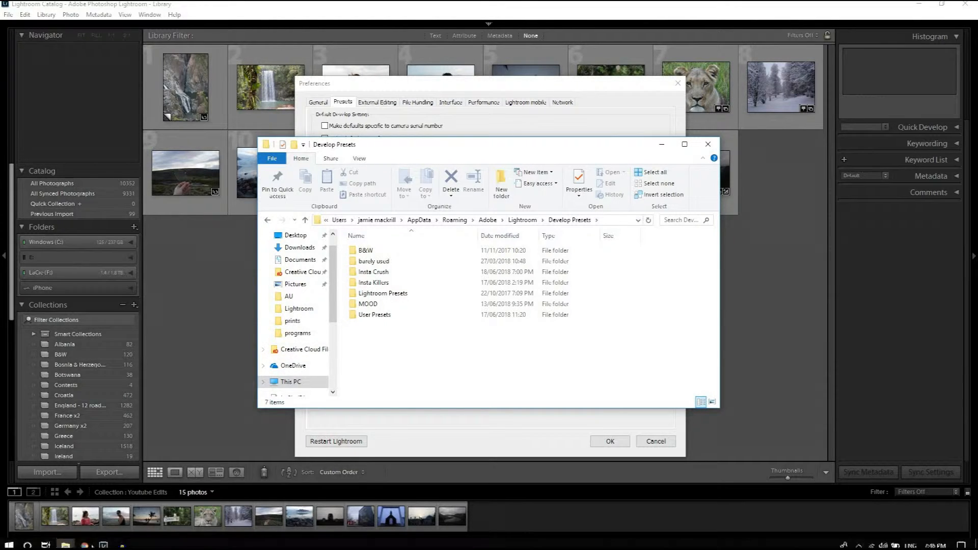
click(66, 541)
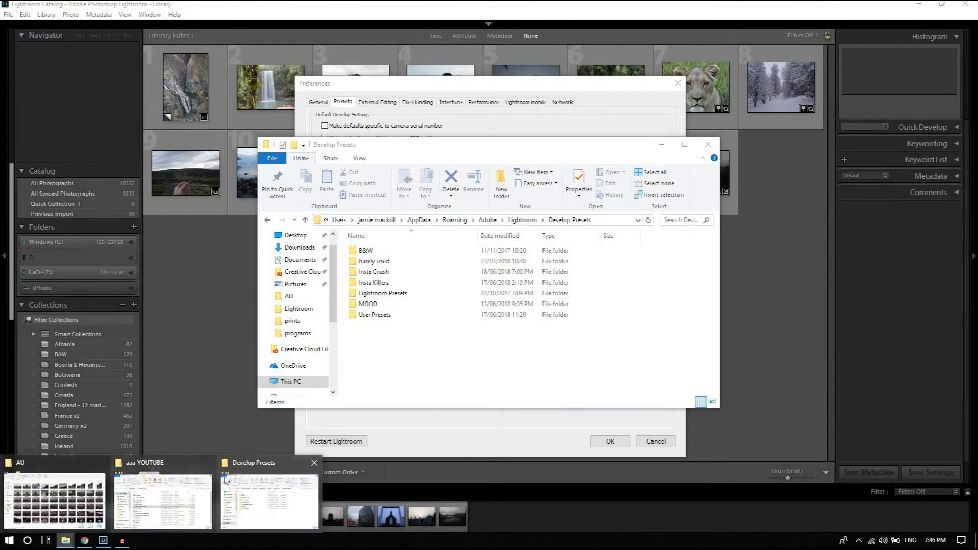
mouse_move(168, 489)
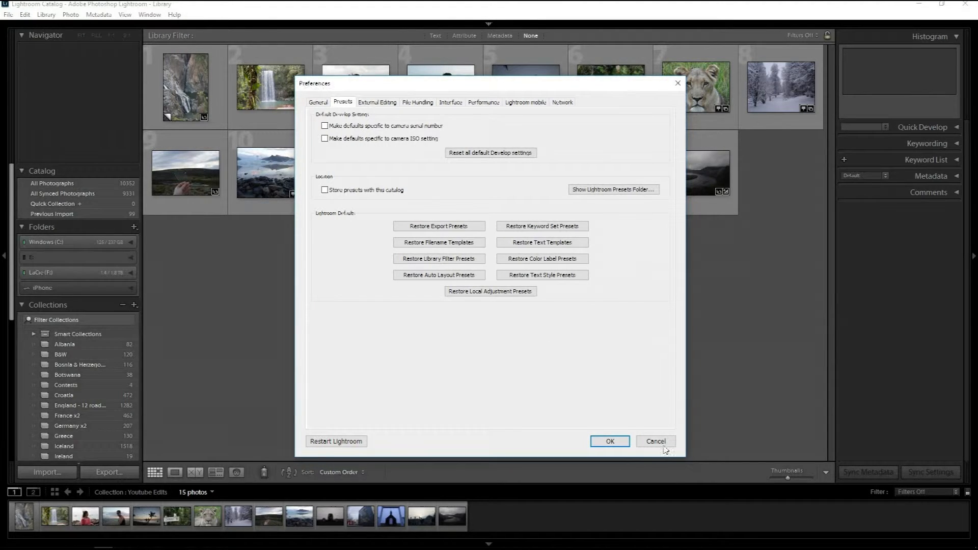
key(Escape)
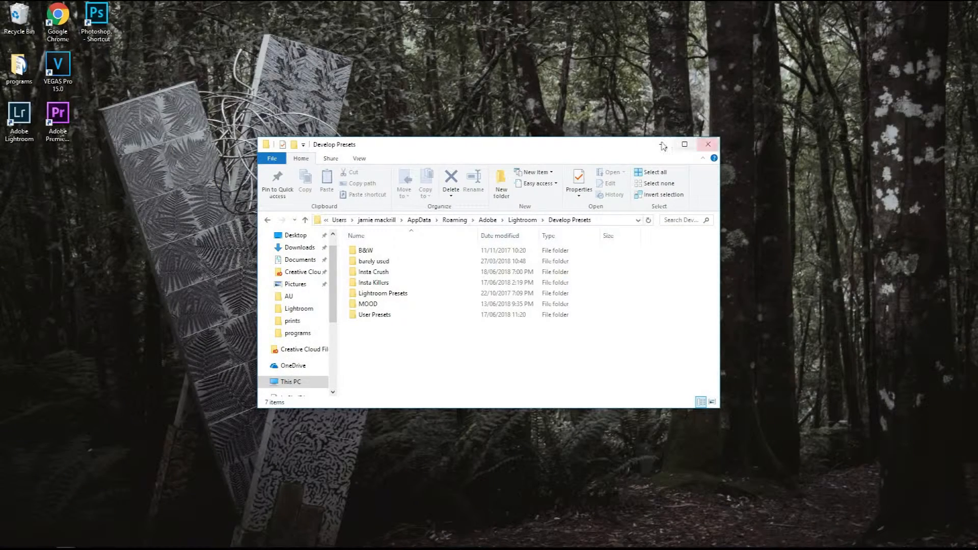
click(708, 144)
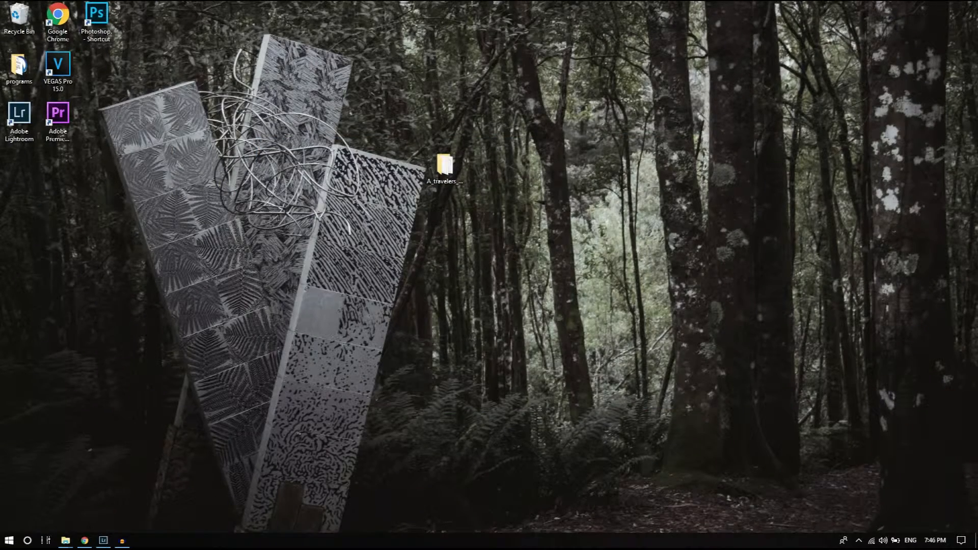
key(Return)
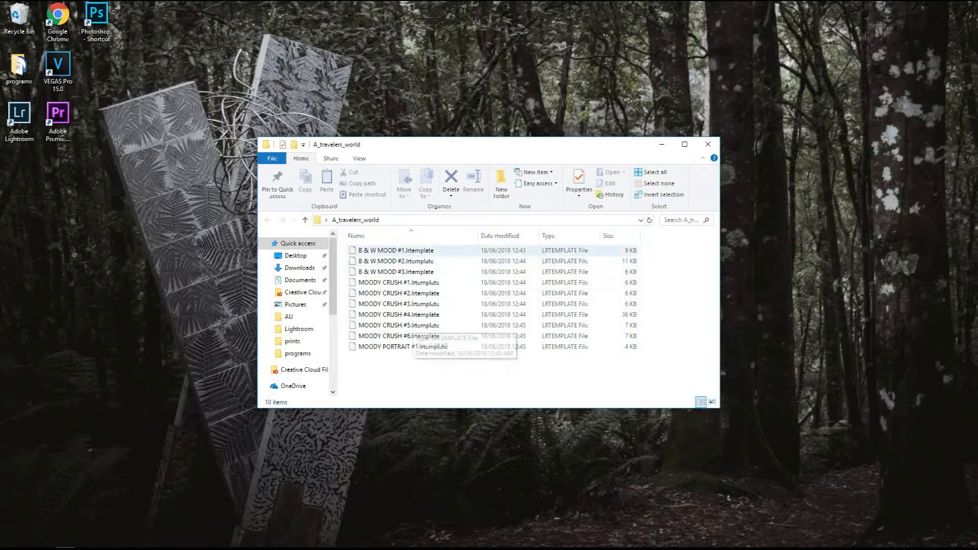
Switch to Lightroom, show the presets folder from its Preferences and open Lightroom's Develop Presets folder.
mouse_move(65, 544)
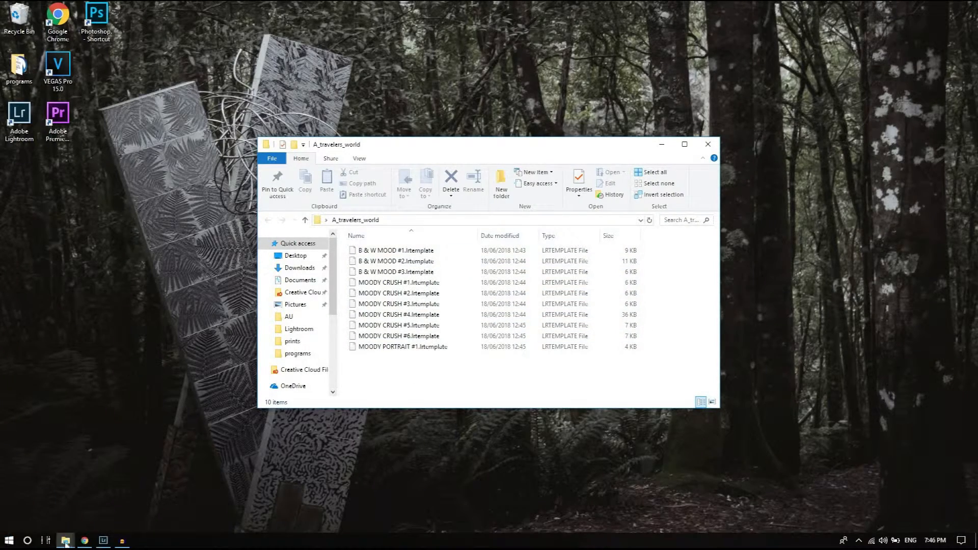
click(109, 541)
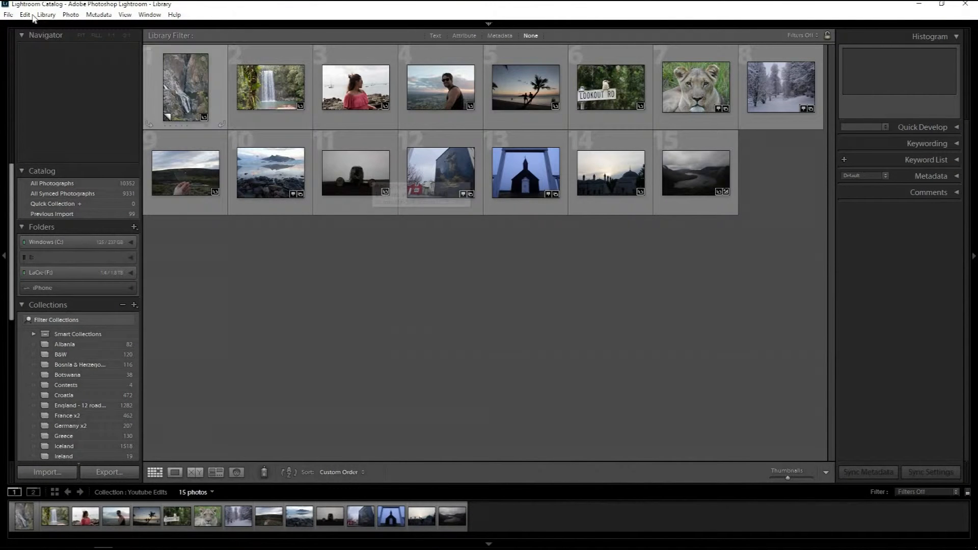
click(25, 15)
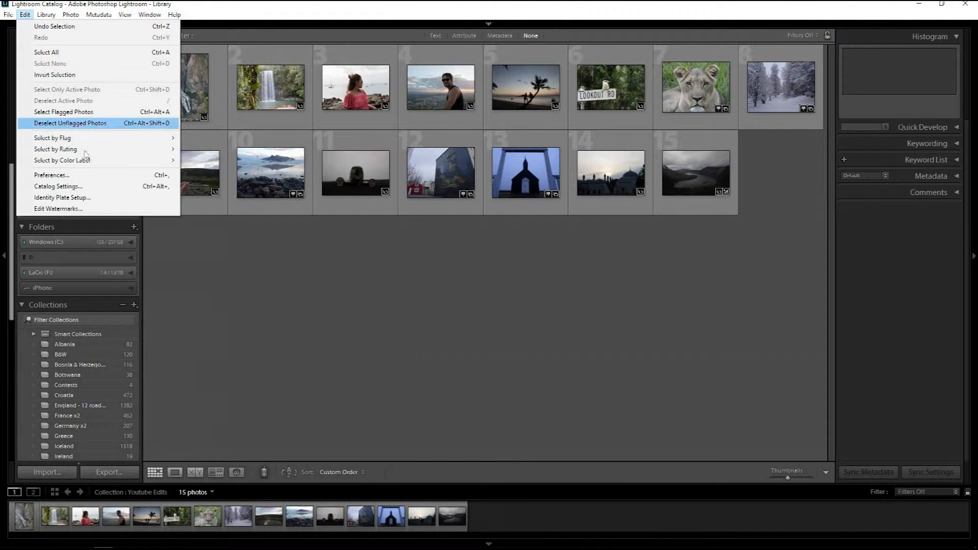
click(81, 175)
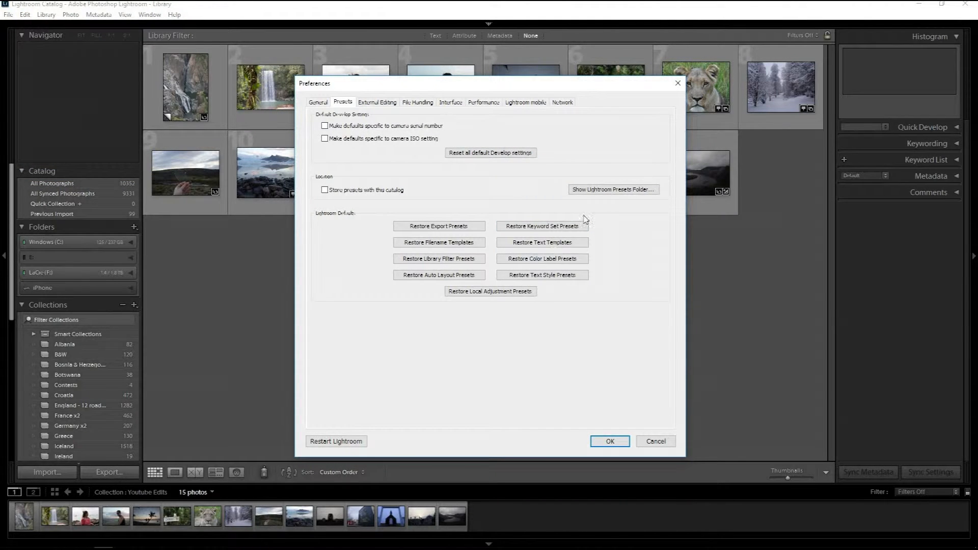
click(613, 189)
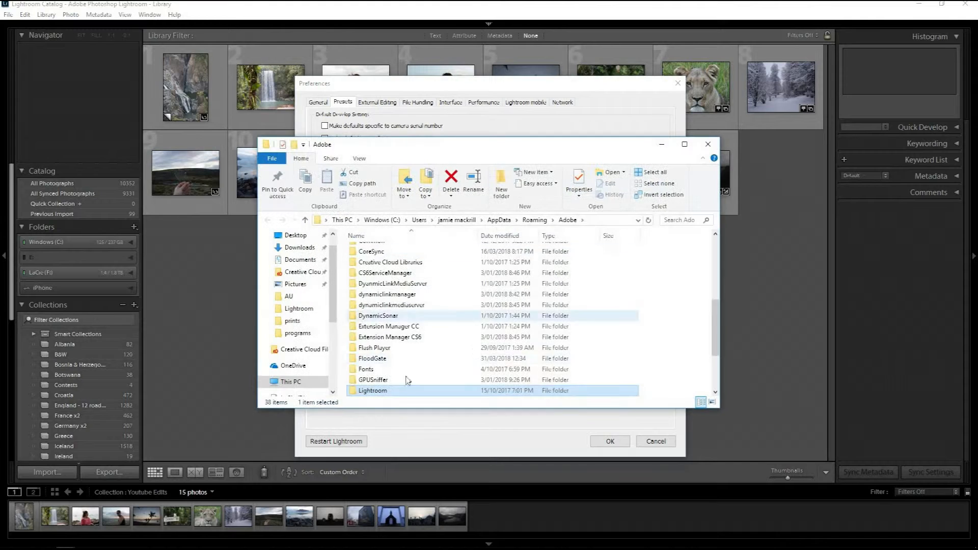
key(Return)
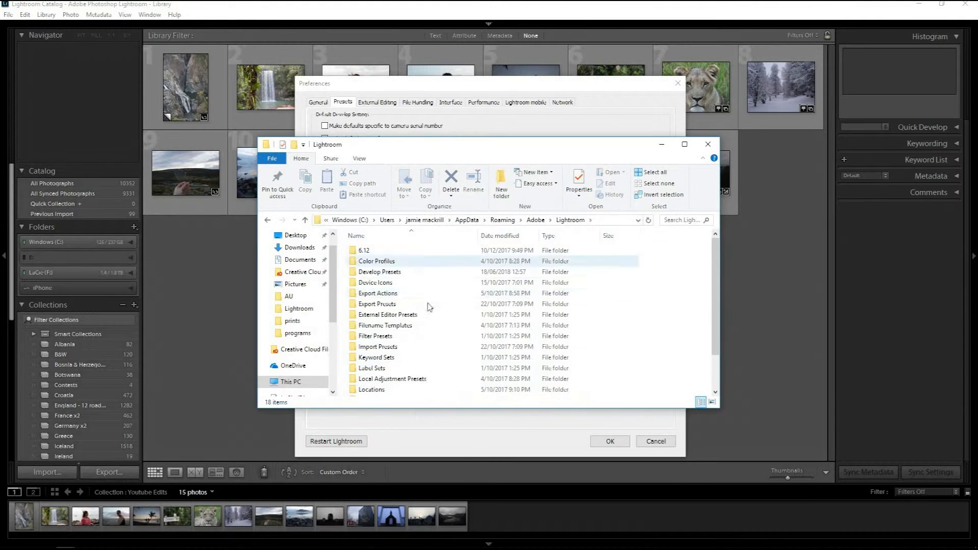
double_click(397, 272)
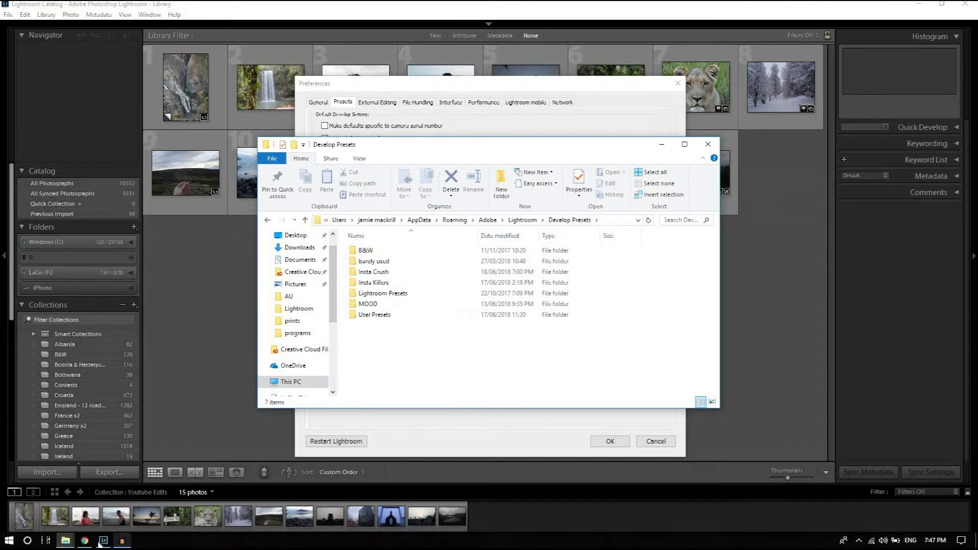
Move all the .lrtemplate preset files from the A_travelers_world folder into the Develop Presets folder.
click(66, 540)
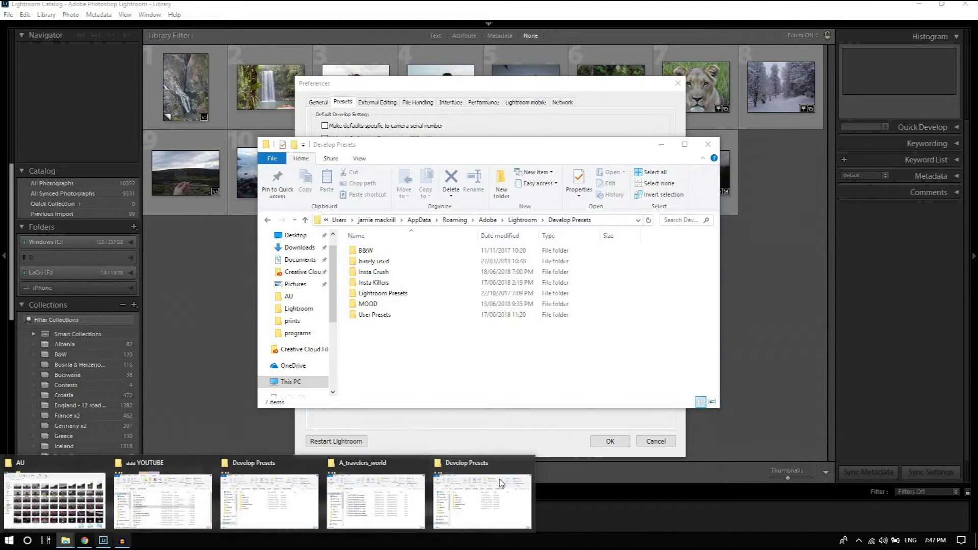
click(488, 470)
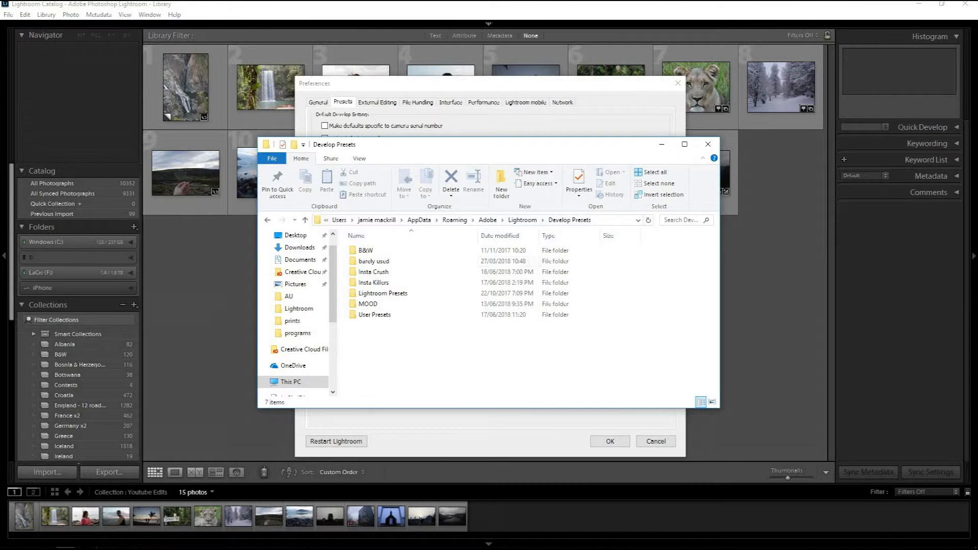
click(65, 540)
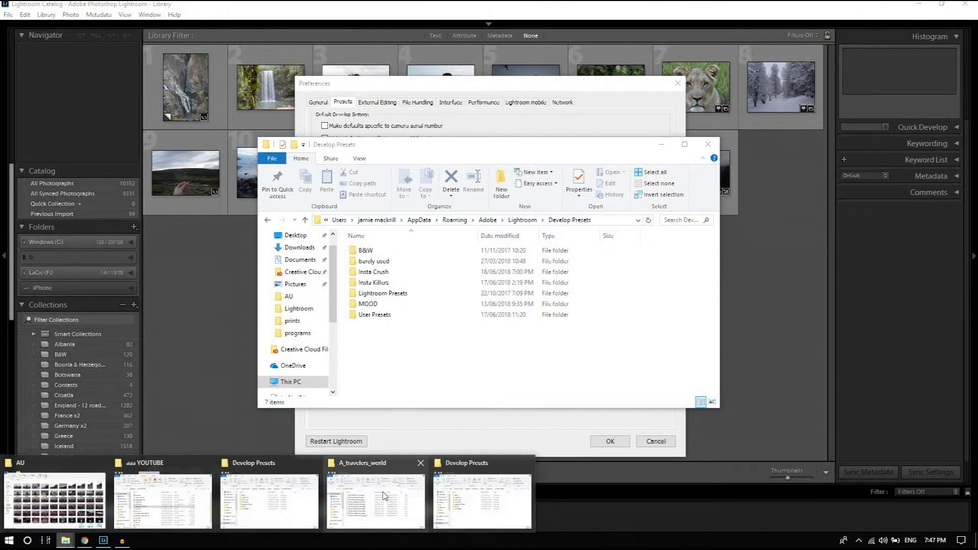
click(376, 496)
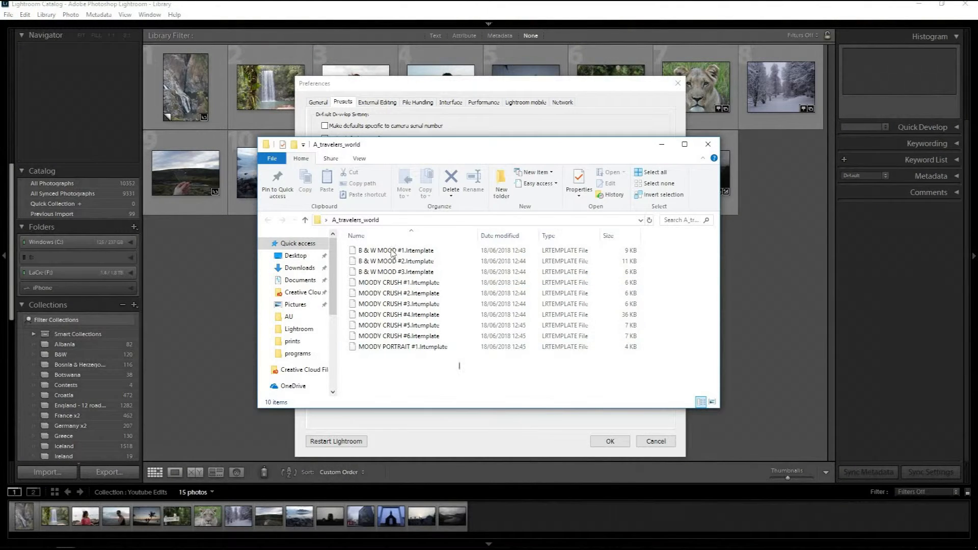
drag(460, 368, 391, 250)
drag(508, 148, 932, 130)
drag(688, 260, 418, 365)
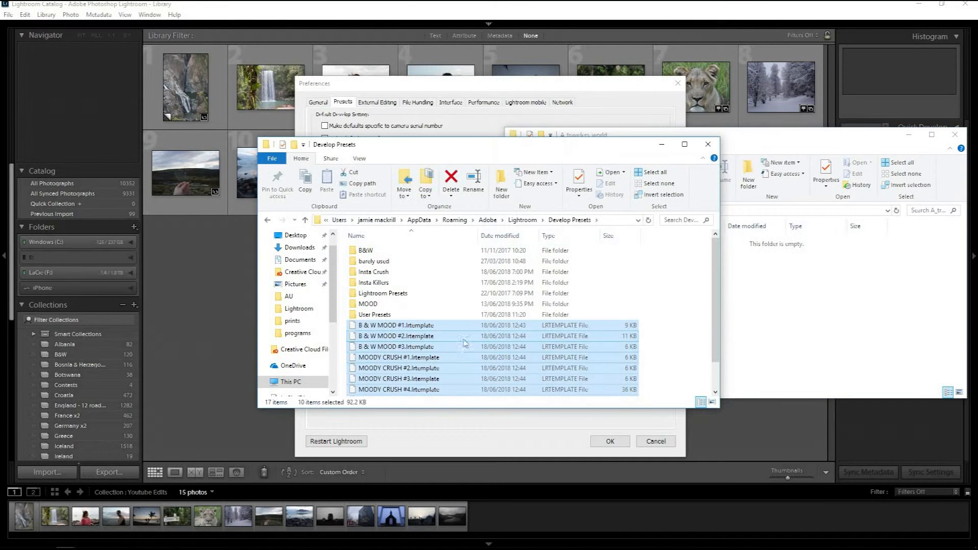
scroll(713, 317, down, 1)
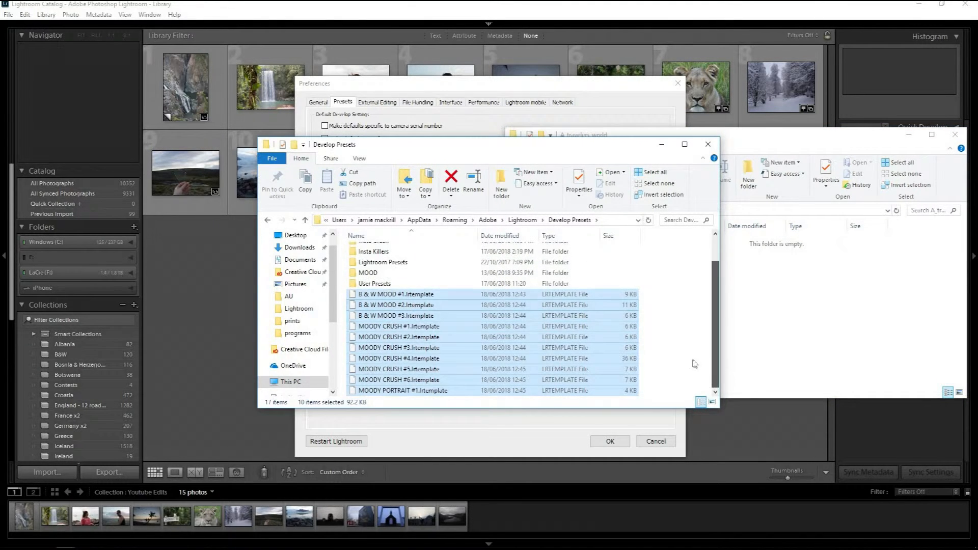
click(661, 313)
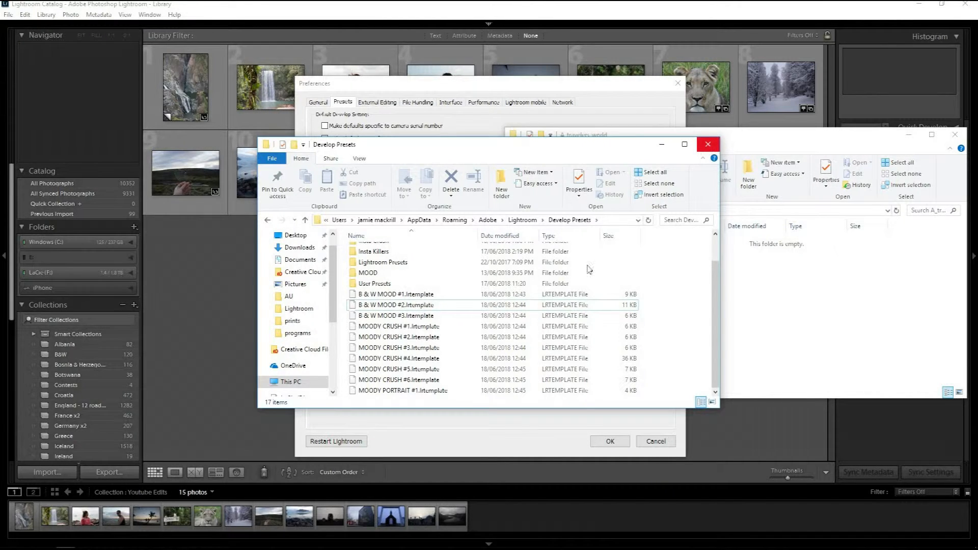
Create a new folder named MOOOOOOOD inside the Develop Presets folder.
drag(678, 294, 388, 412)
scroll(719, 300, up, 1)
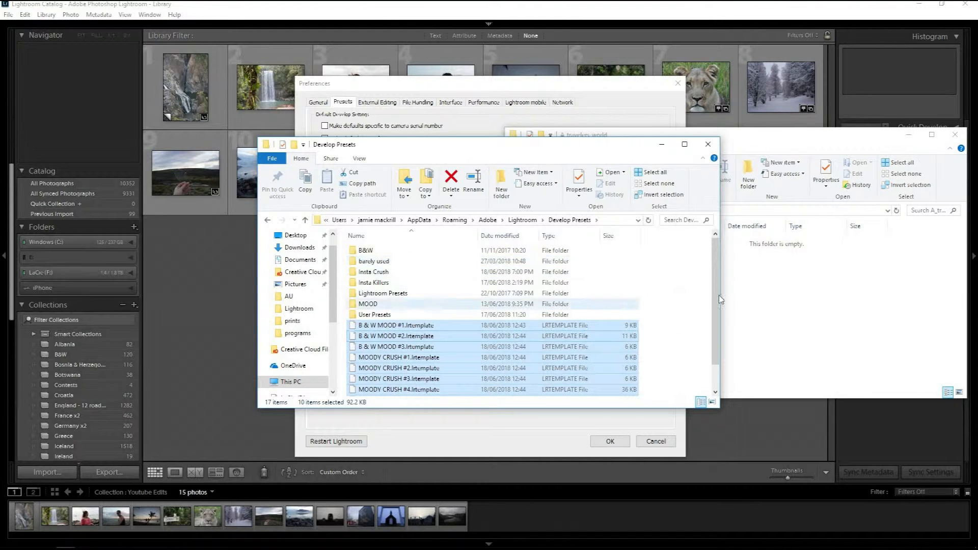
right_click(692, 333)
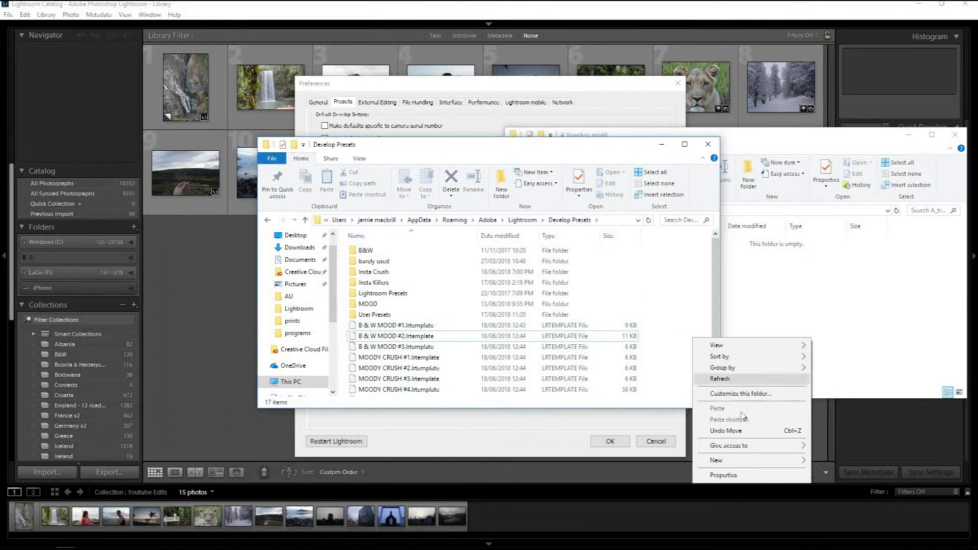
mouse_move(724, 460)
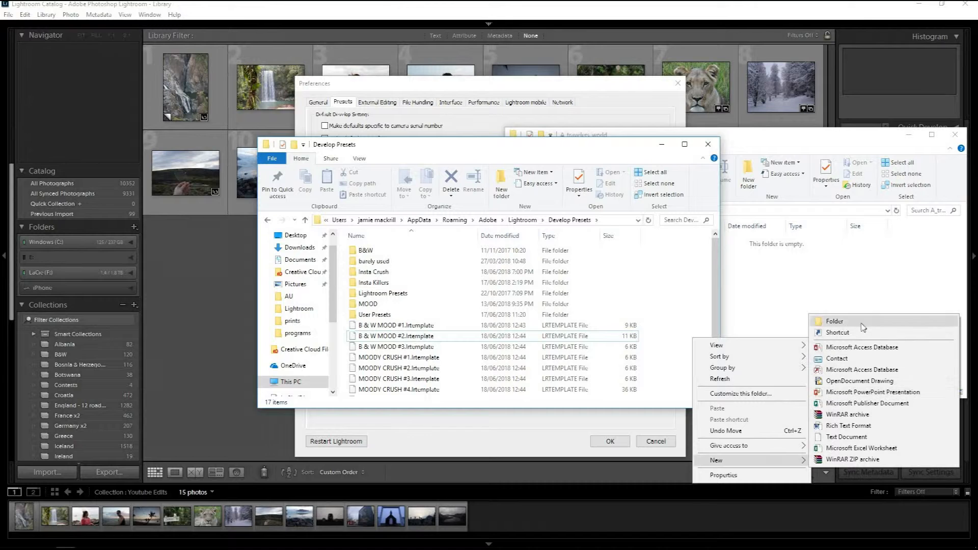
click(849, 321)
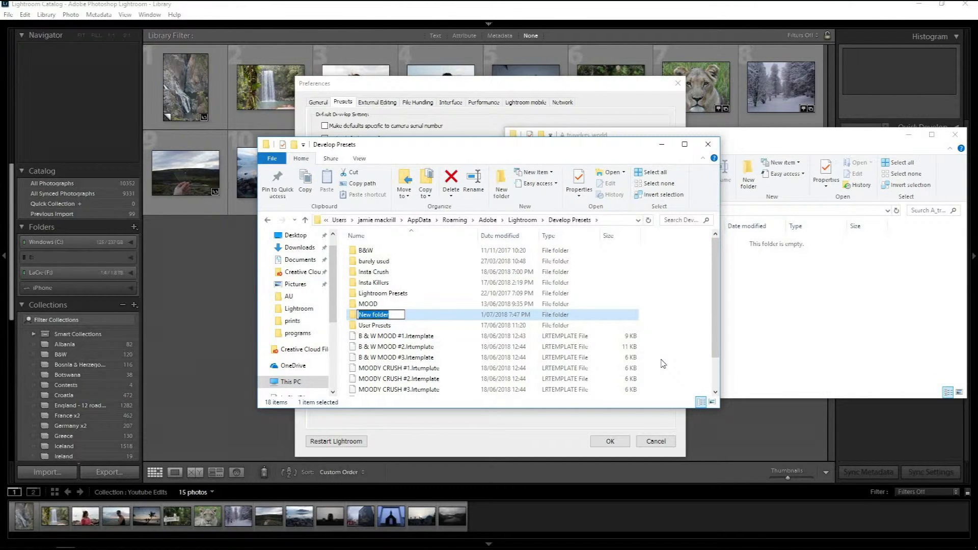
text(M)
click(671, 340)
Move all the loose .lrtemplate files in Develop Presets into the MOOOOOOOD folder.
drag(671, 334, 415, 423)
drag(423, 359, 401, 275)
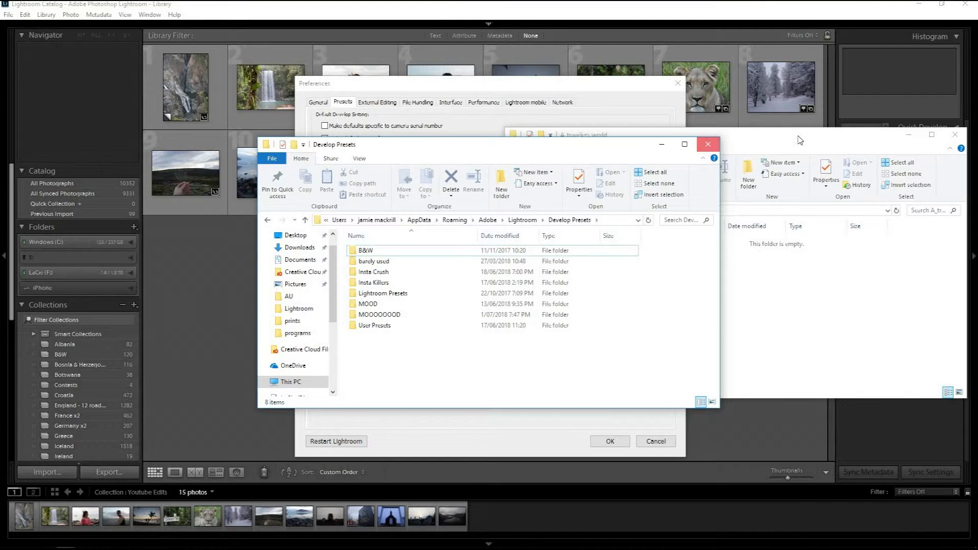
Close both folder windows and the Preferences dialog, and exit Lightroom.
click(708, 145)
click(956, 135)
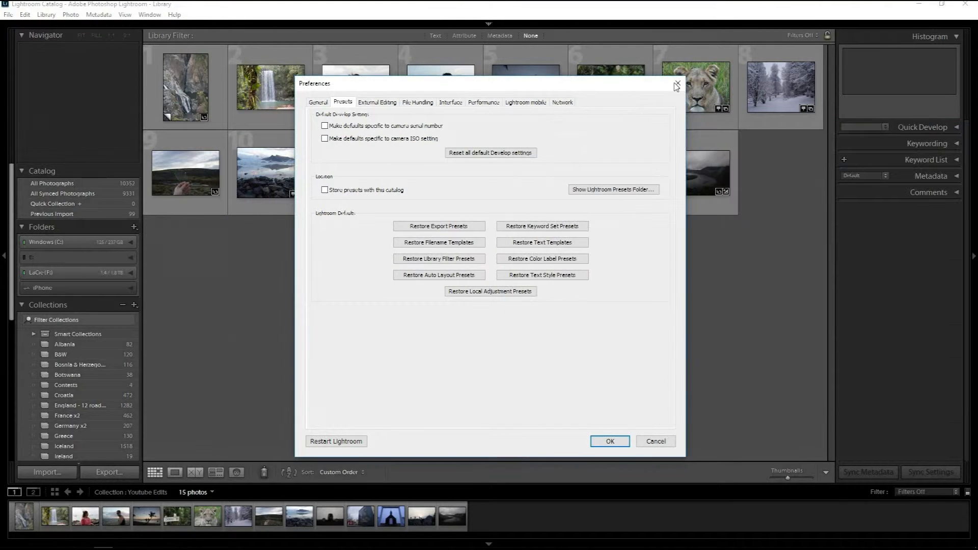
click(609, 441)
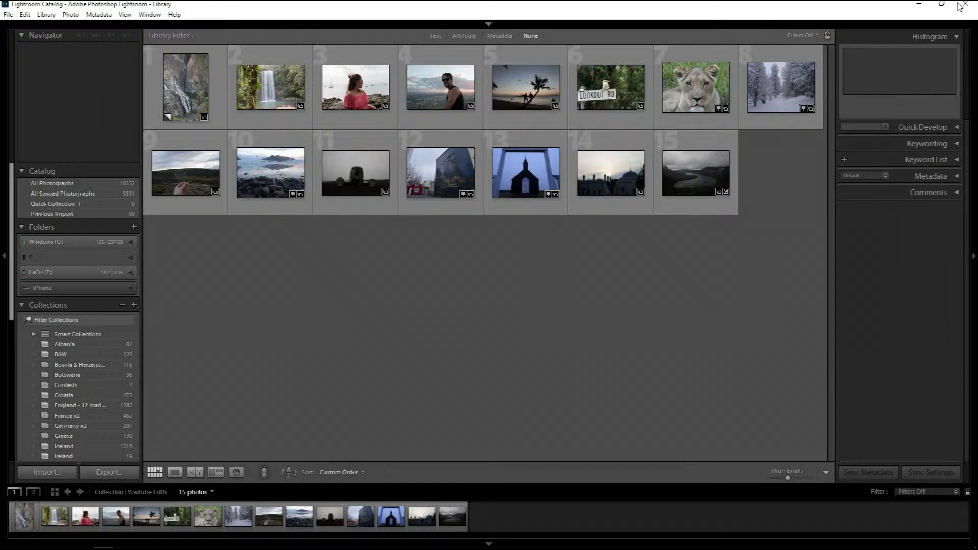
click(963, 7)
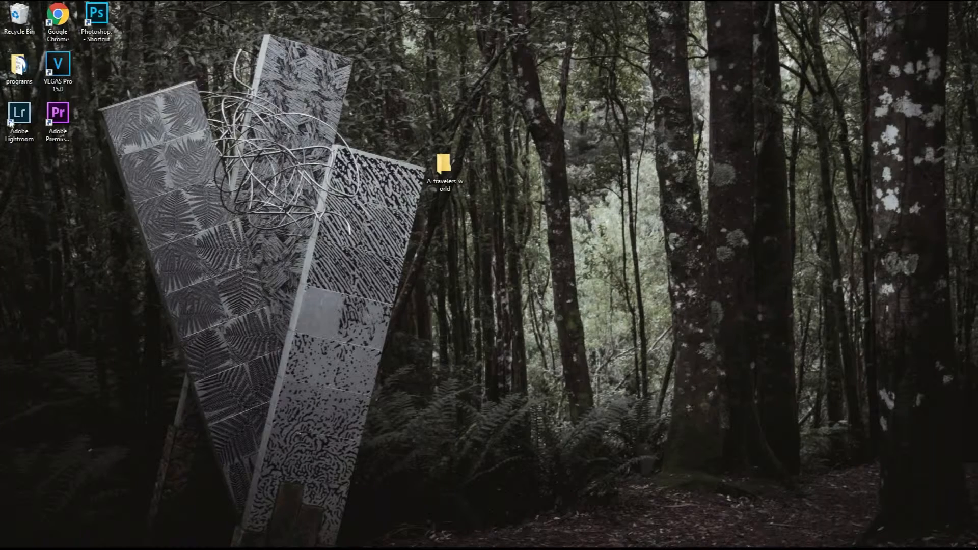
Relaunch Lightroom from the desktop and switch to the Develop module.
click(20, 118)
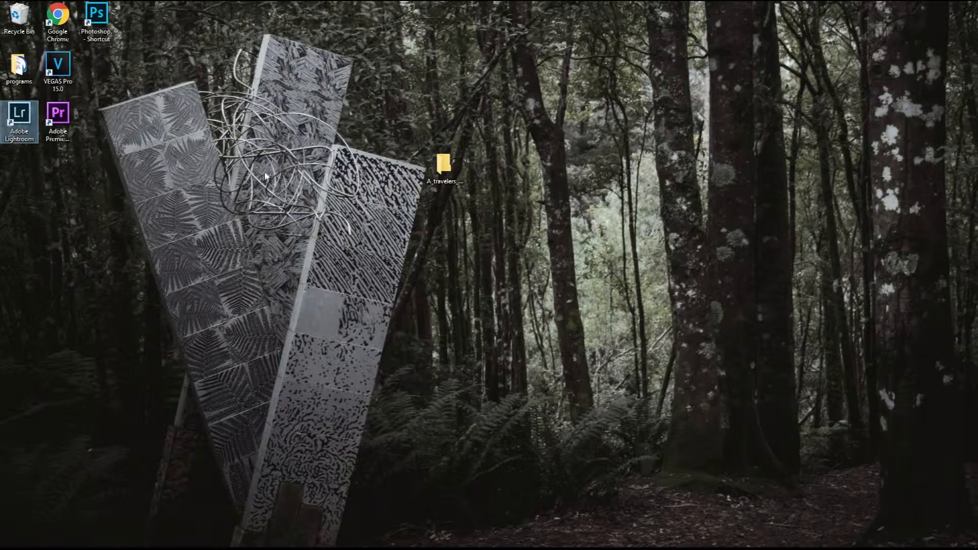
double_click(19, 118)
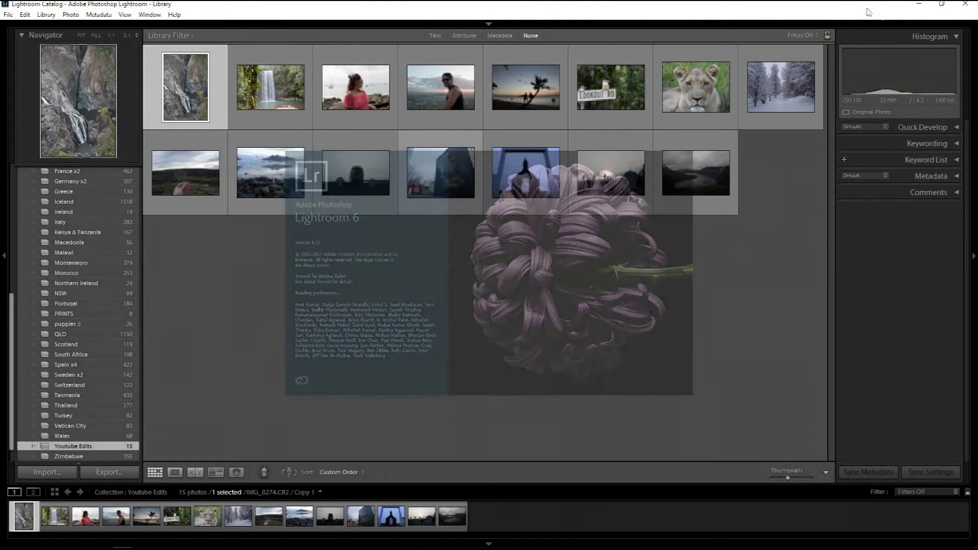
mouse_move(502, 22)
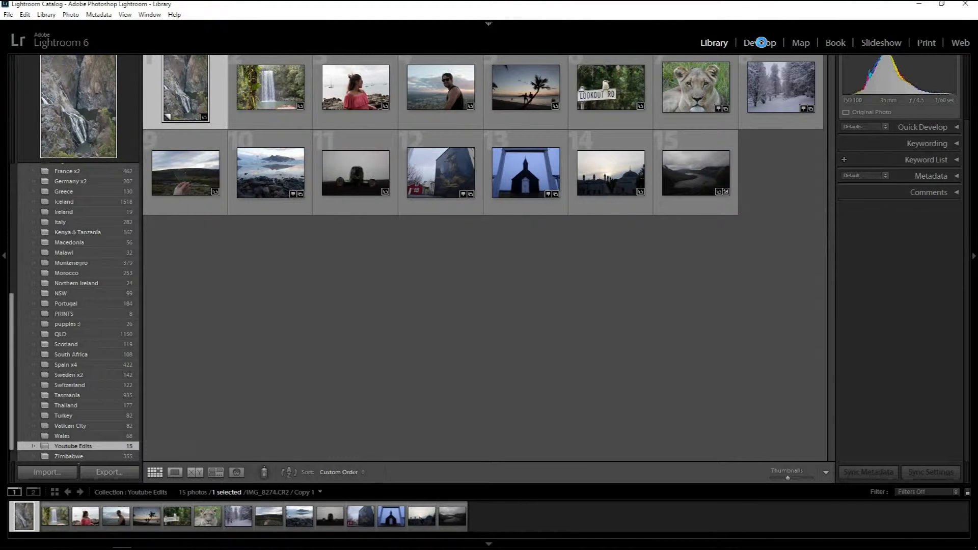
click(760, 43)
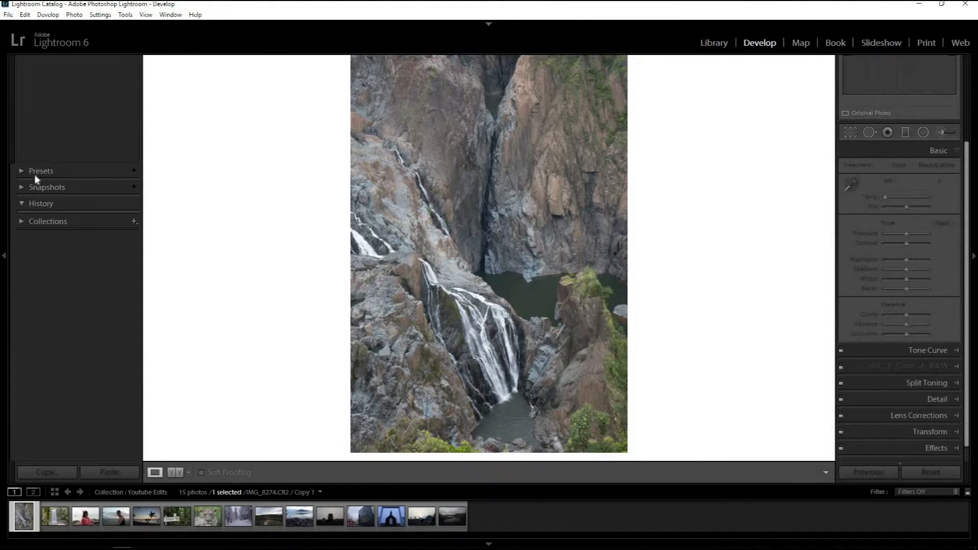
Show the presets list, collapse the Insta Crush group and expand the MOOOOOOOD group.
click(41, 172)
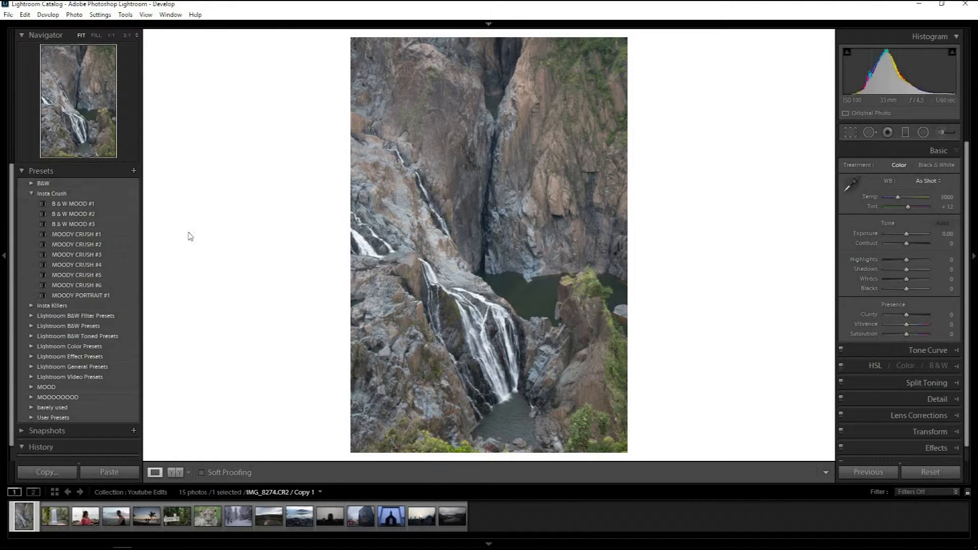
click(32, 194)
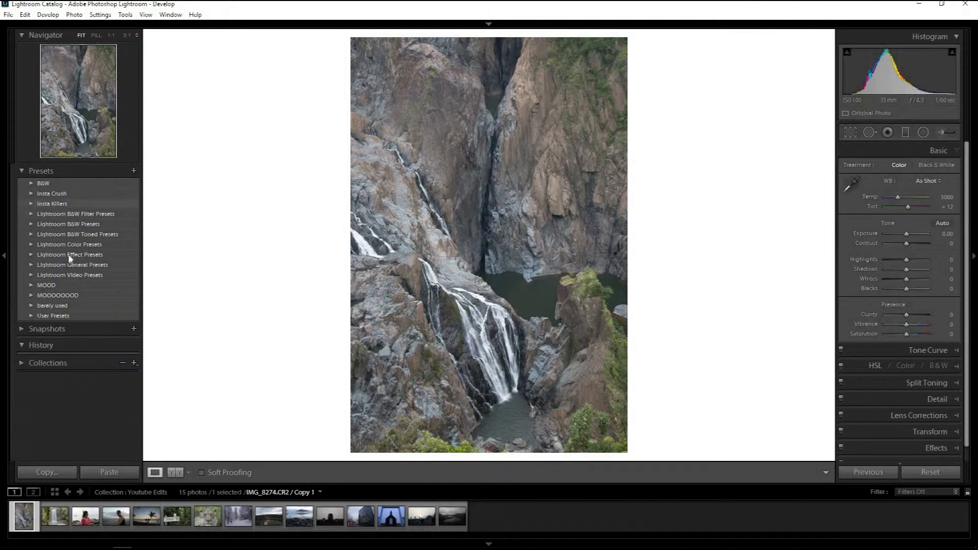
click(32, 295)
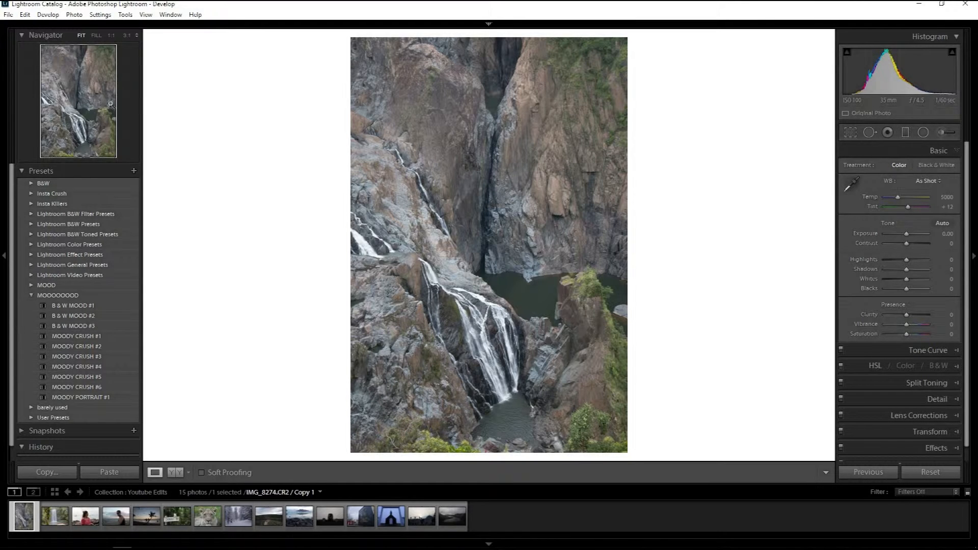
Try B & W MOOD #3, MOODY CRUSH #3 to #6 and MOODY PORTRAIT #1 on the rocky waterfall photo.
click(82, 326)
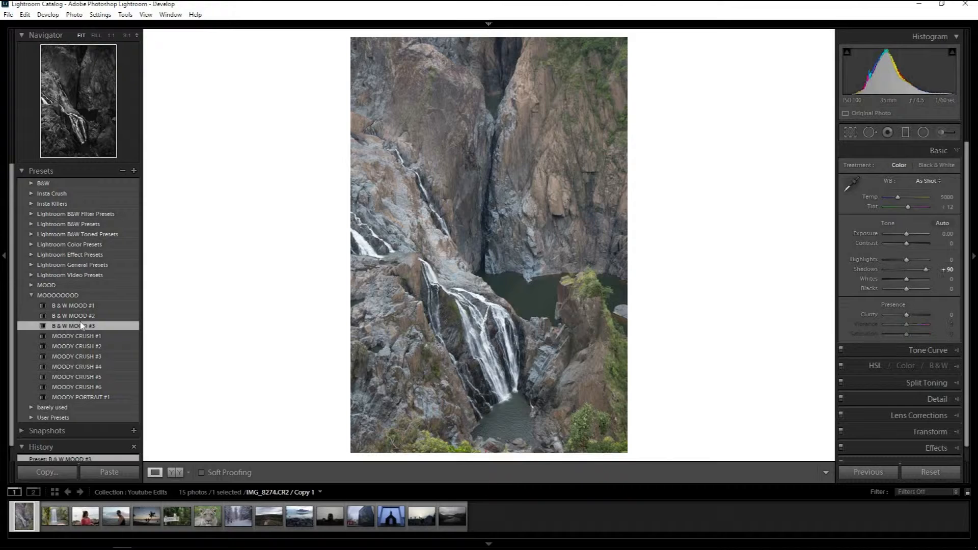
click(79, 357)
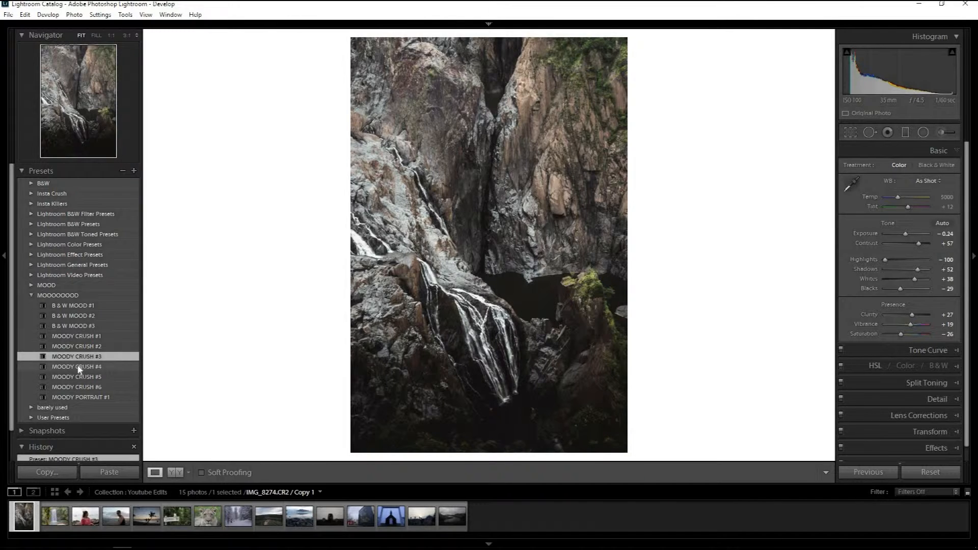
click(79, 367)
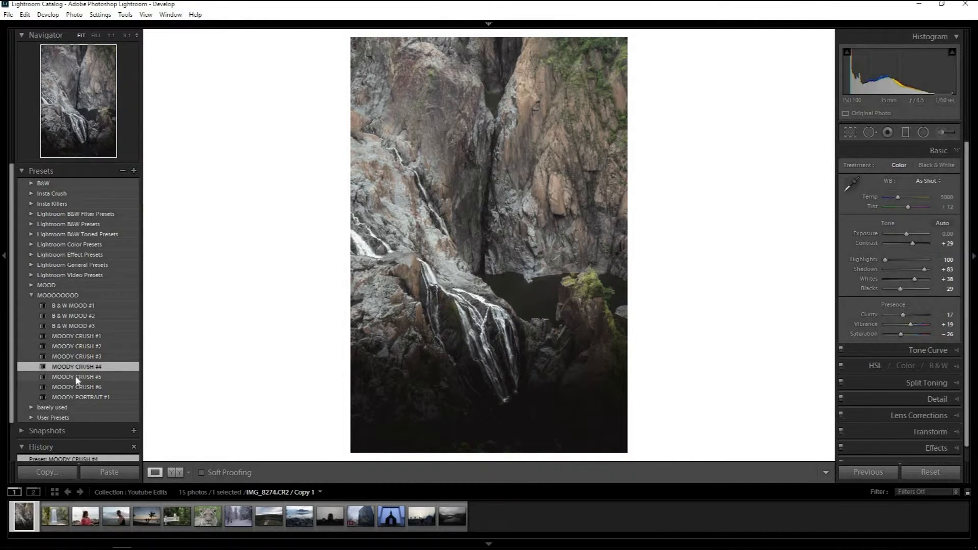
click(78, 378)
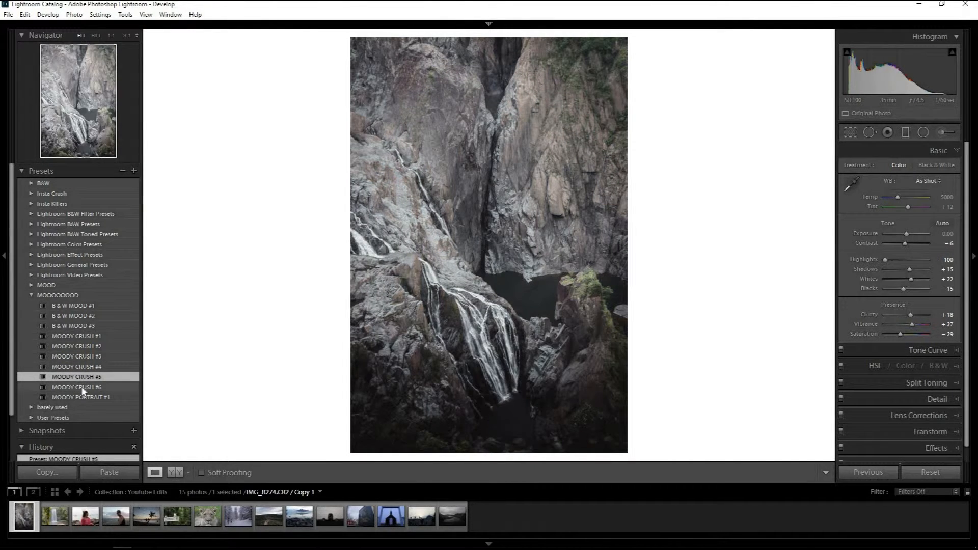
click(84, 389)
click(83, 397)
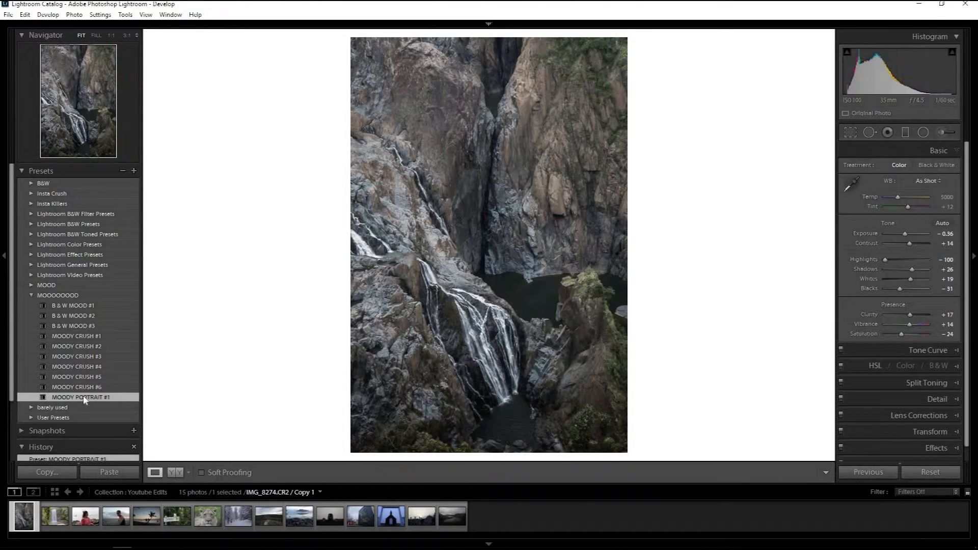
click(84, 366)
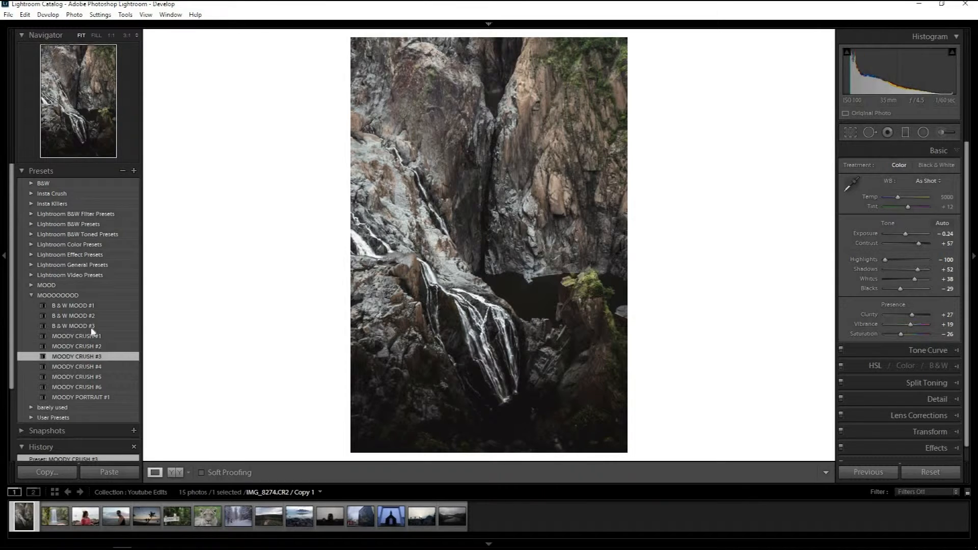
Compare the B & W MOOD #1 and #2 presets and leave B & W MOOD #2 applied to the photo.
click(91, 316)
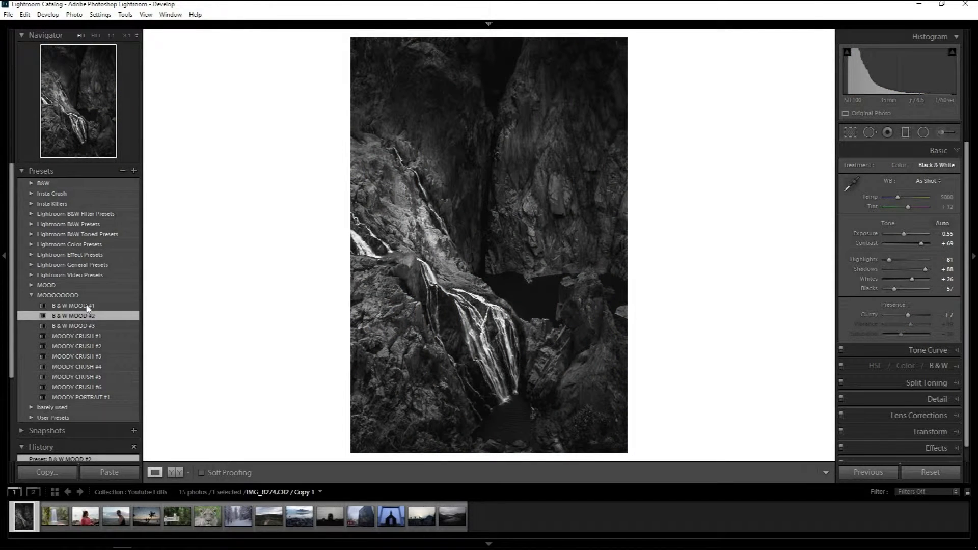
click(112, 306)
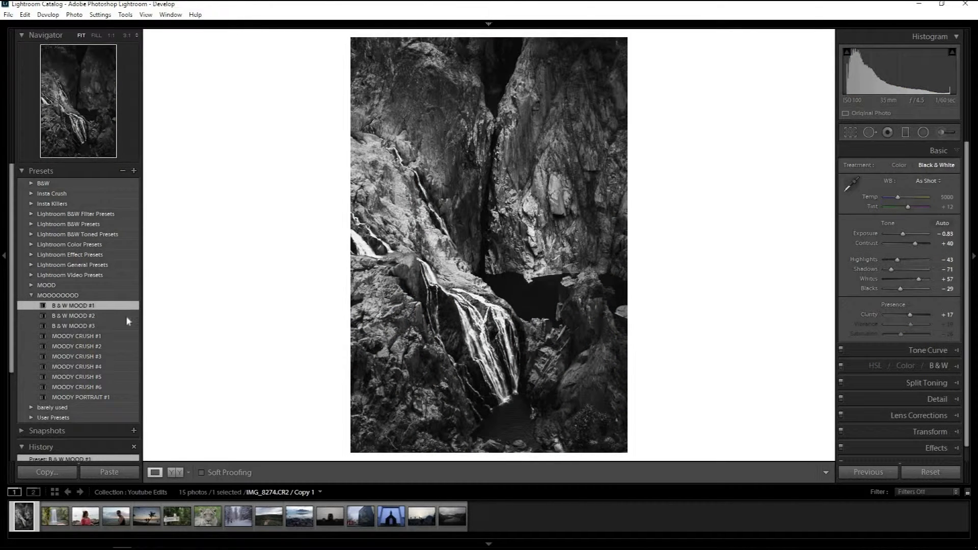
click(99, 316)
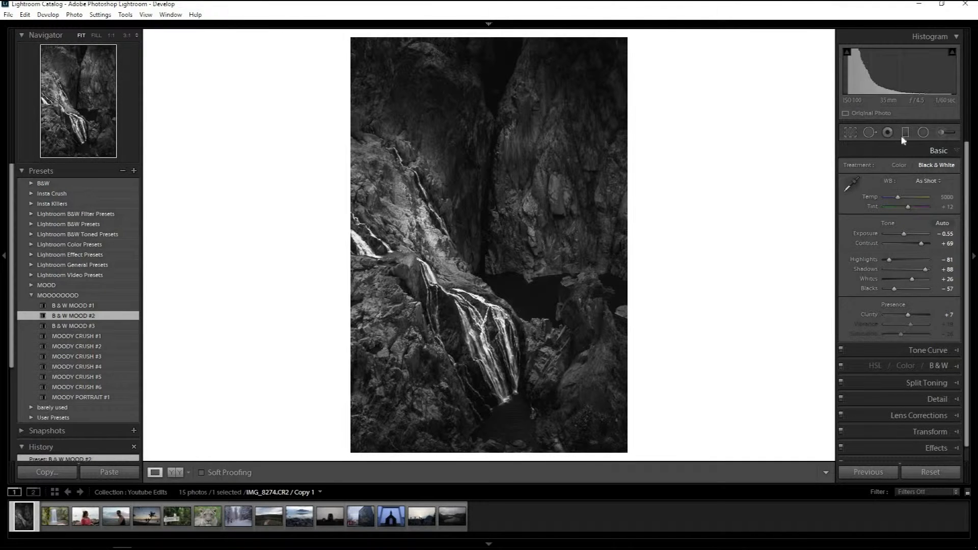
Using the Radial Filter tool, move the small filter from the upper rocks and the lower filter onto the waterfall.
click(923, 133)
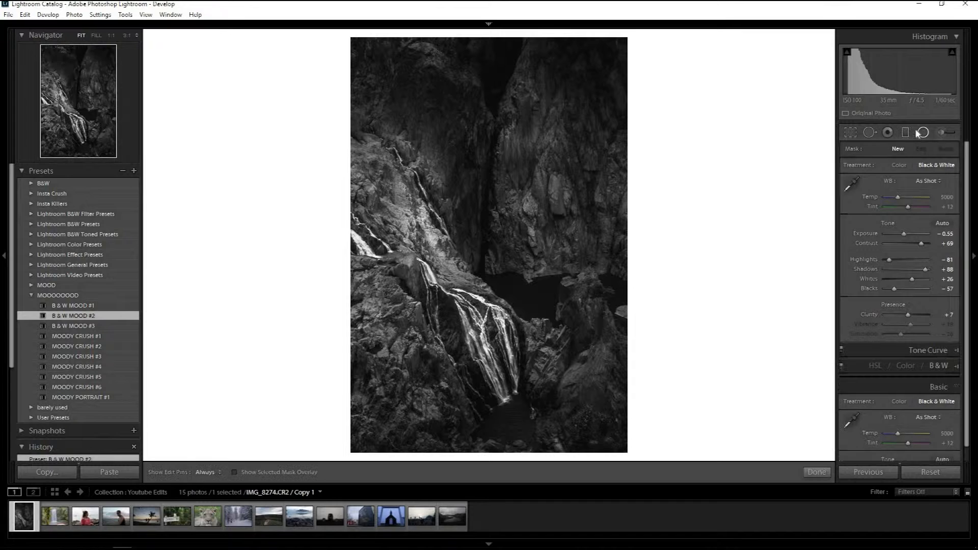
click(519, 143)
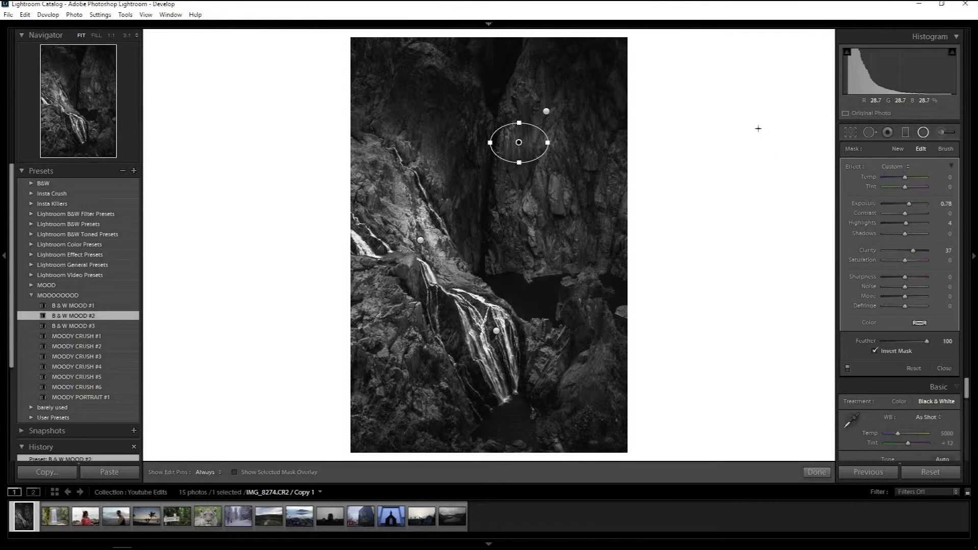
key(Delete)
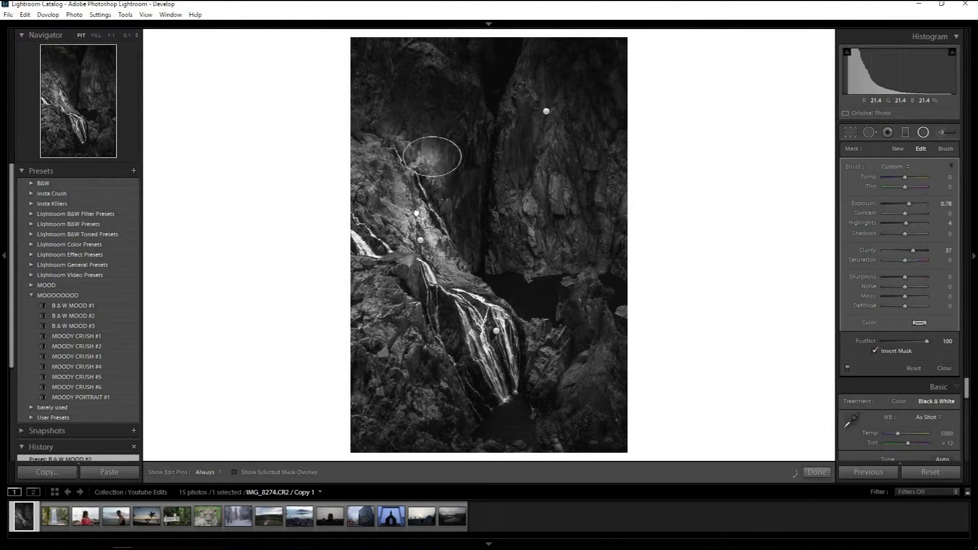
drag(497, 332, 503, 373)
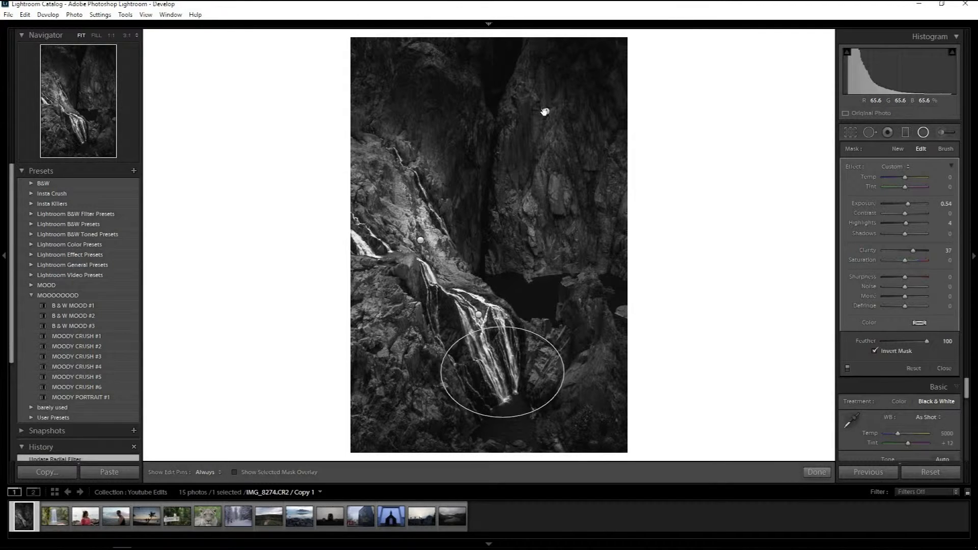
Reposition and stretch the upper radial filter along the vertical rock crevice, with its exposure set to 1.05.
drag(546, 111, 493, 126)
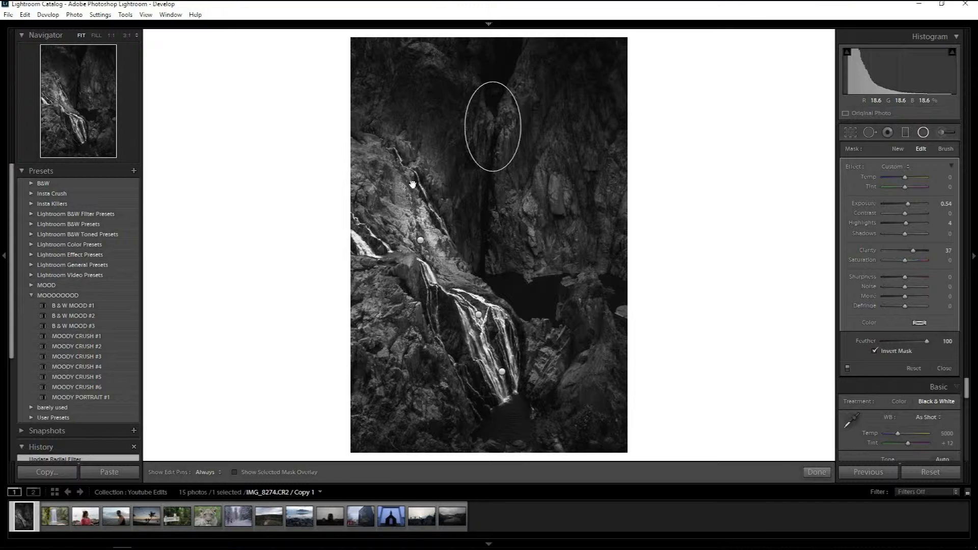
drag(483, 222, 493, 273)
drag(488, 161, 489, 193)
drag(909, 204, 911, 203)
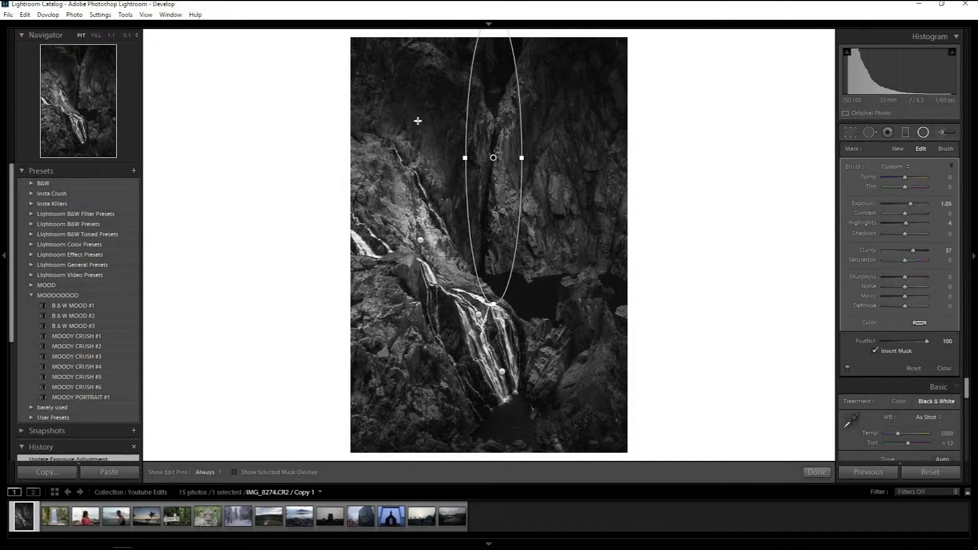
Move the remaining radial filter over the lower waterfall, angle it along the flow, and compare the photo before and after.
drag(420, 244, 500, 376)
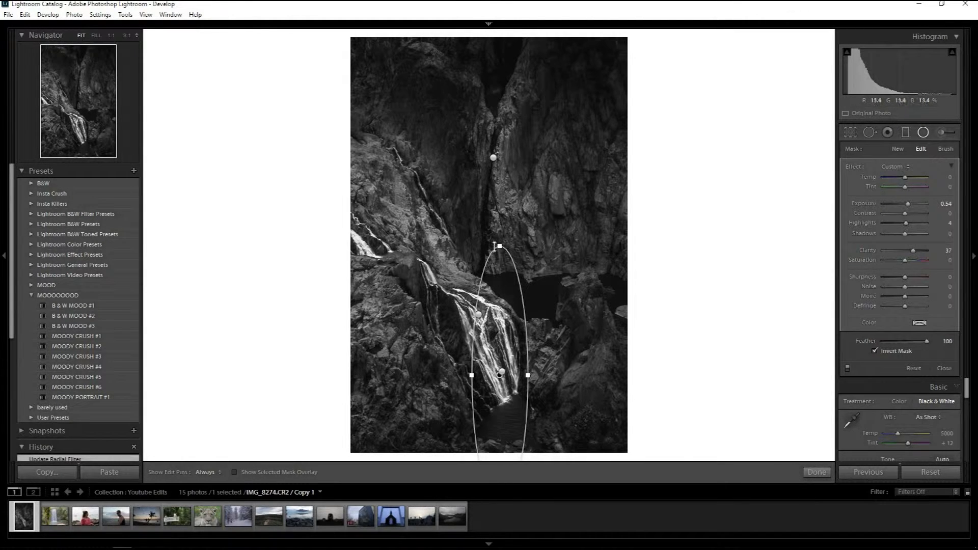
drag(463, 278, 410, 318)
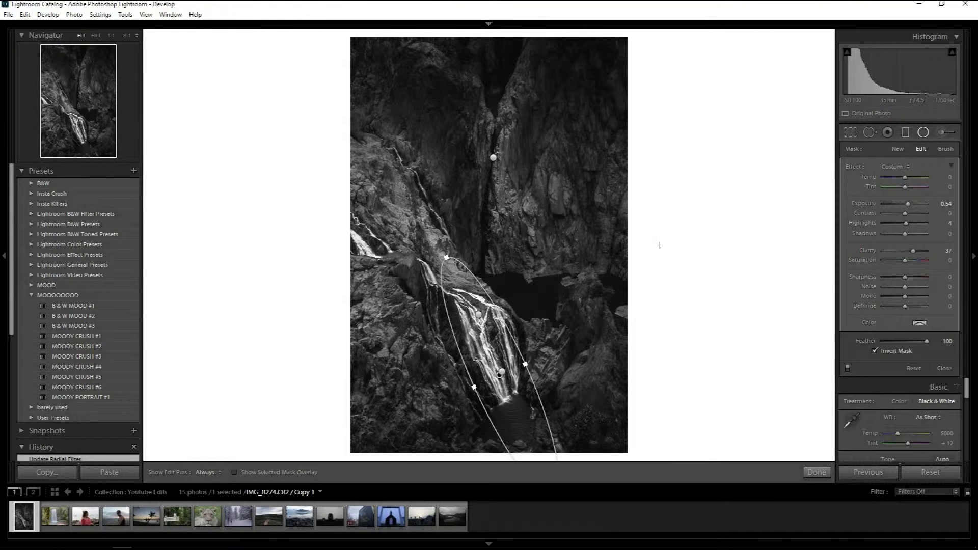
key(backslash)
key(backslash)
Open the photo of the waterfall behind the vine-covered tree and preview presets, ending on MOODY CRUSH #2.
click(67, 521)
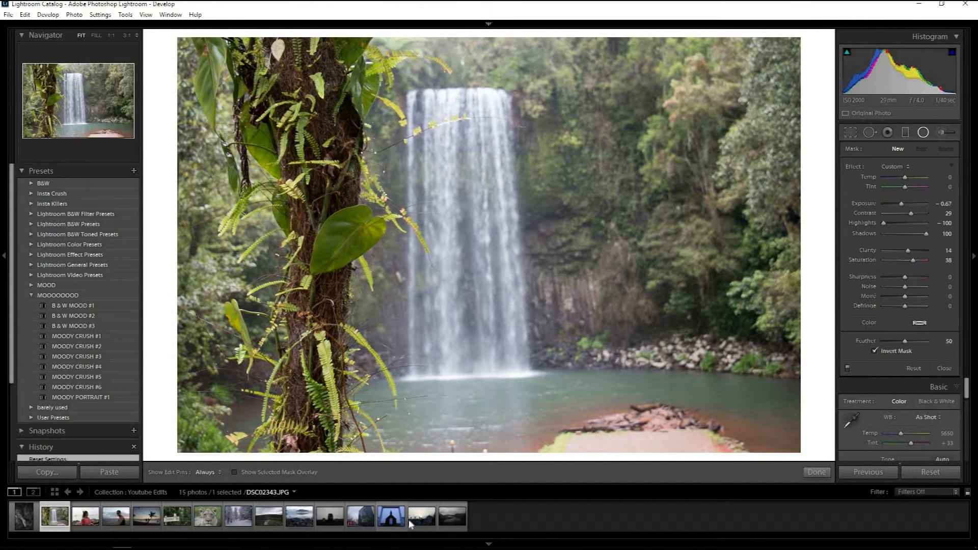
click(93, 328)
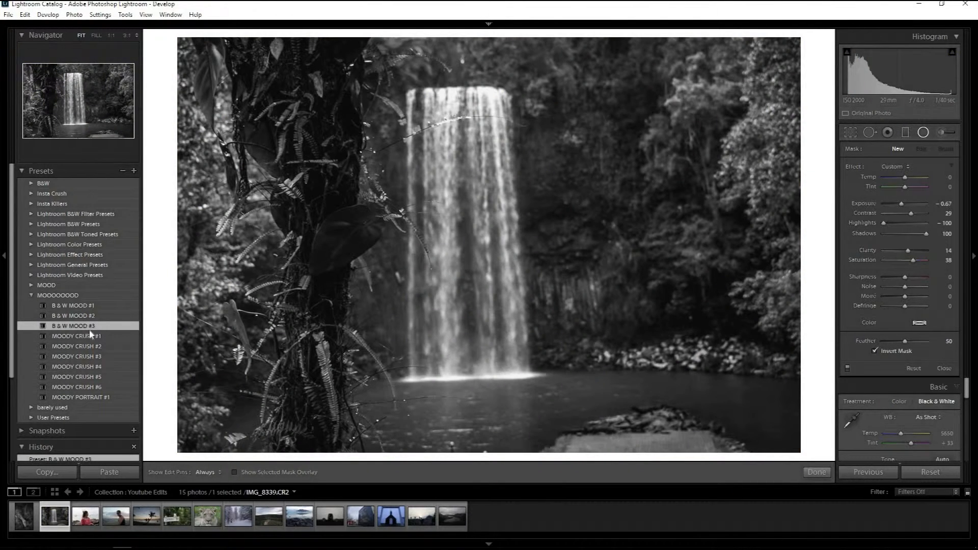
click(82, 341)
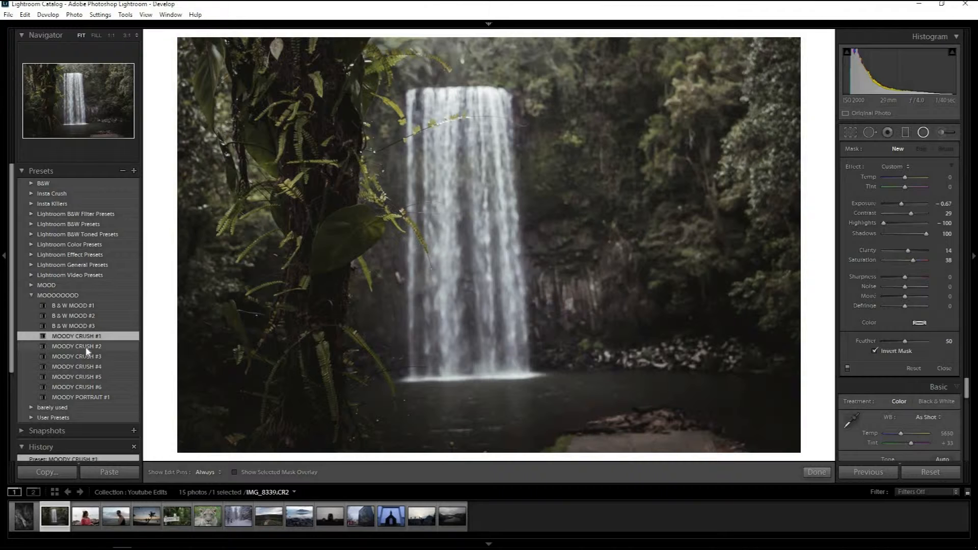
click(86, 349)
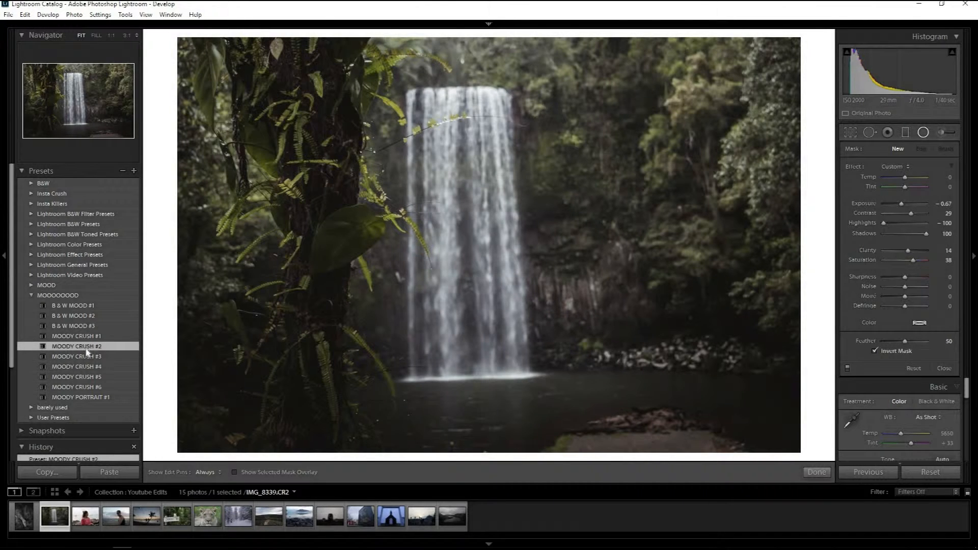
Try MOODY CRUSH #3 to #6 and MOODY PORTRAIT #1 on this photo, and return to MOODY CRUSH #2.
click(85, 360)
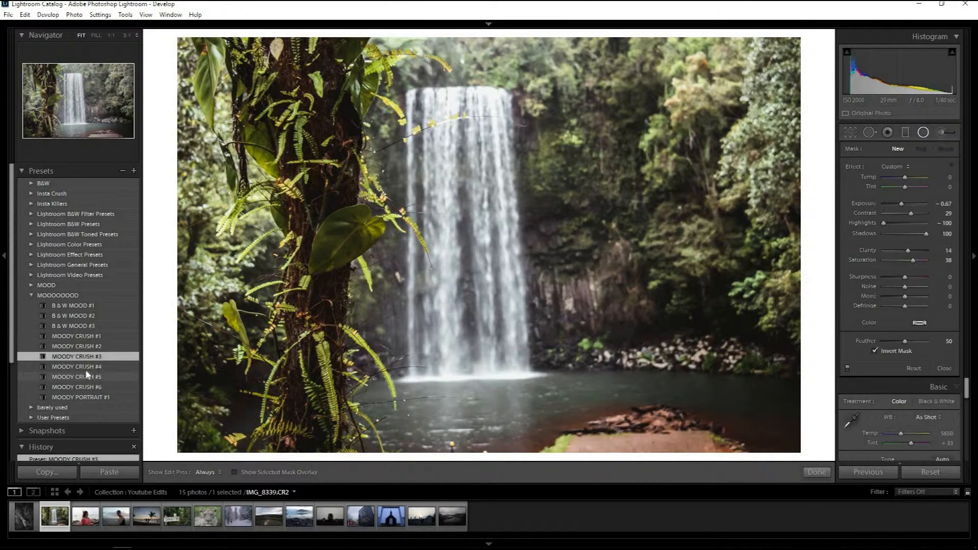
click(86, 370)
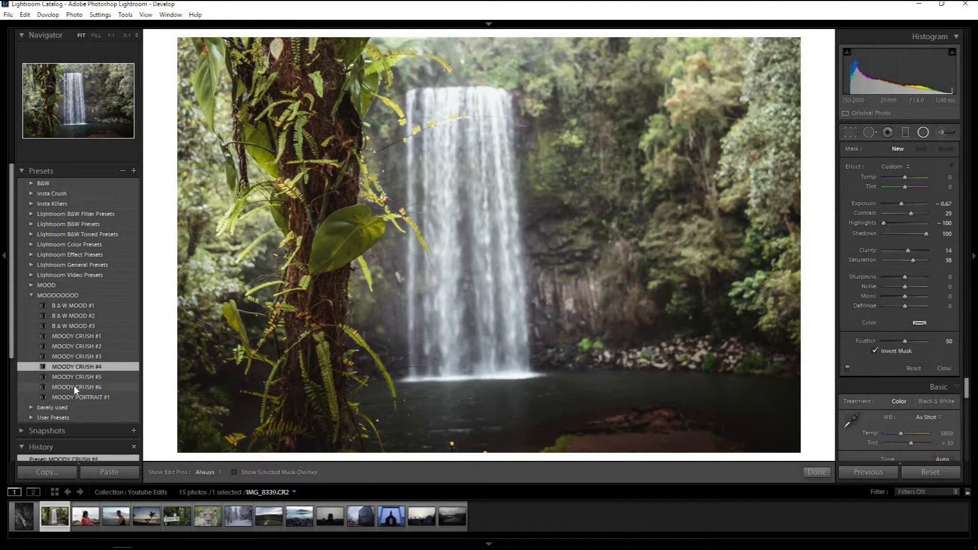
click(75, 398)
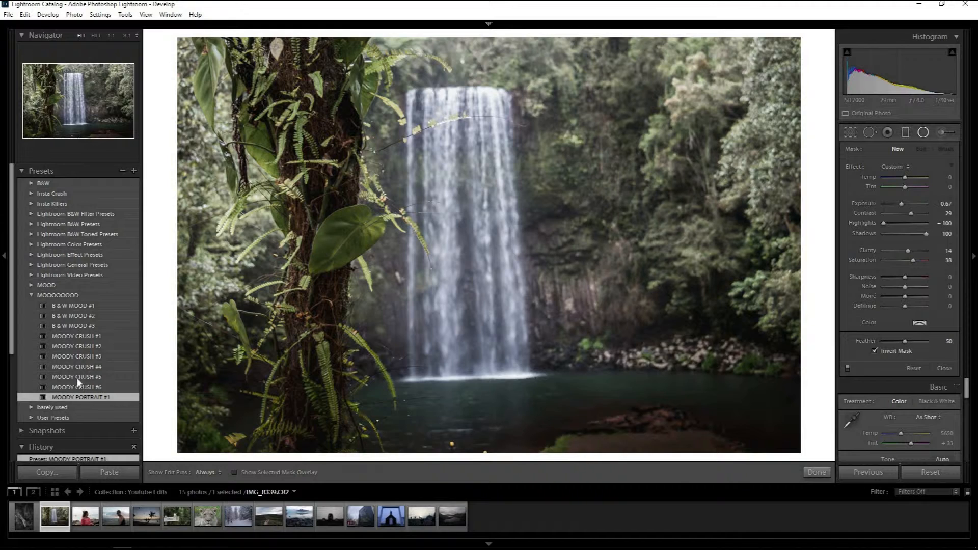
click(77, 377)
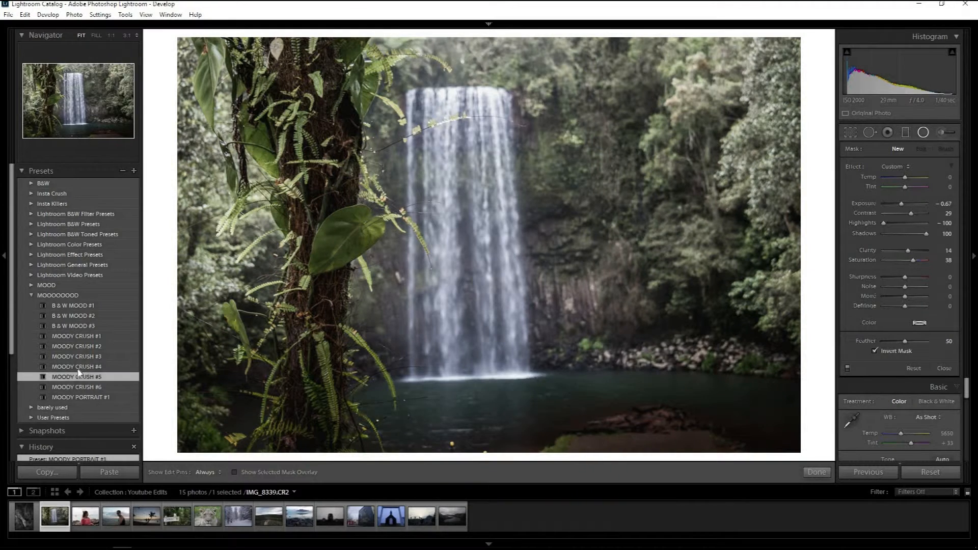
click(79, 367)
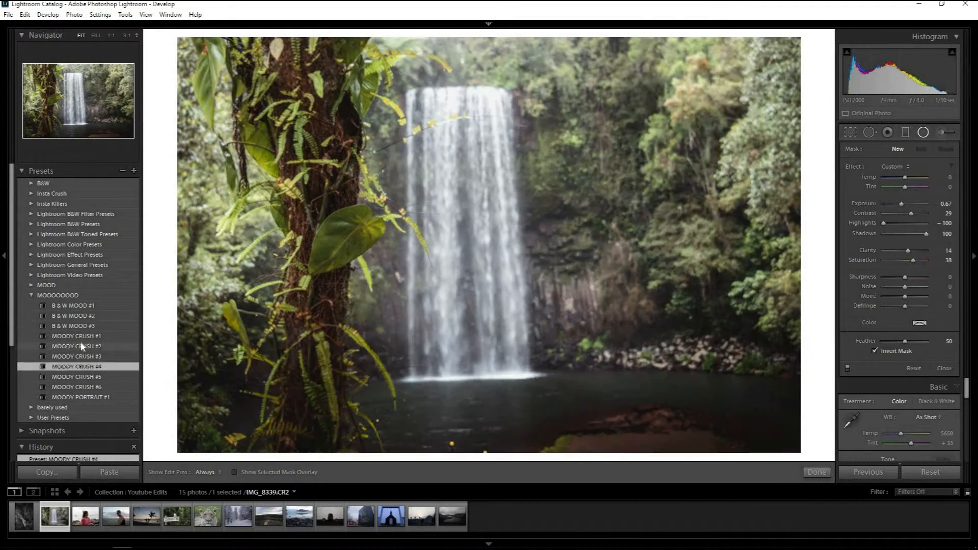
click(86, 346)
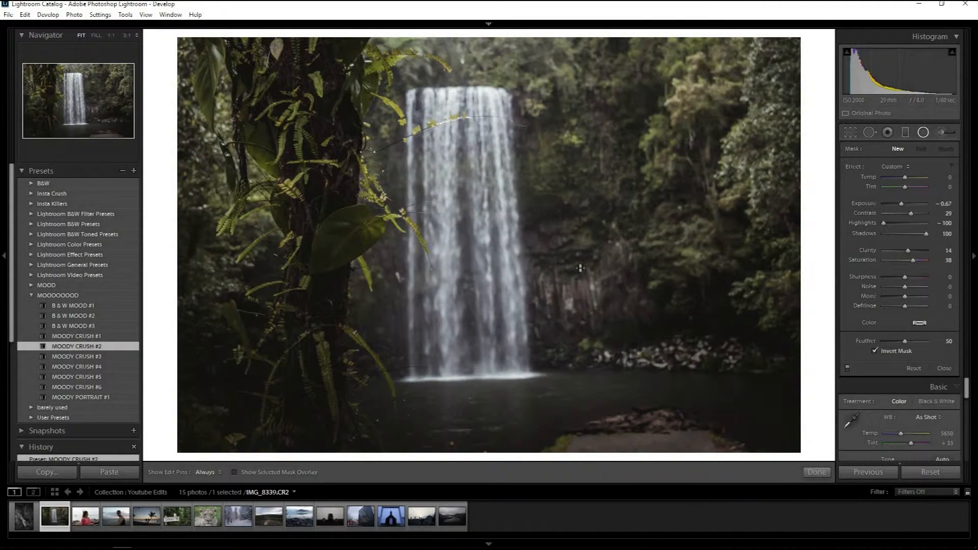
Straighten the vine-covered tree waterfall photo with a crop angle of 1.24, and raise its exposure to +0.12.
click(850, 133)
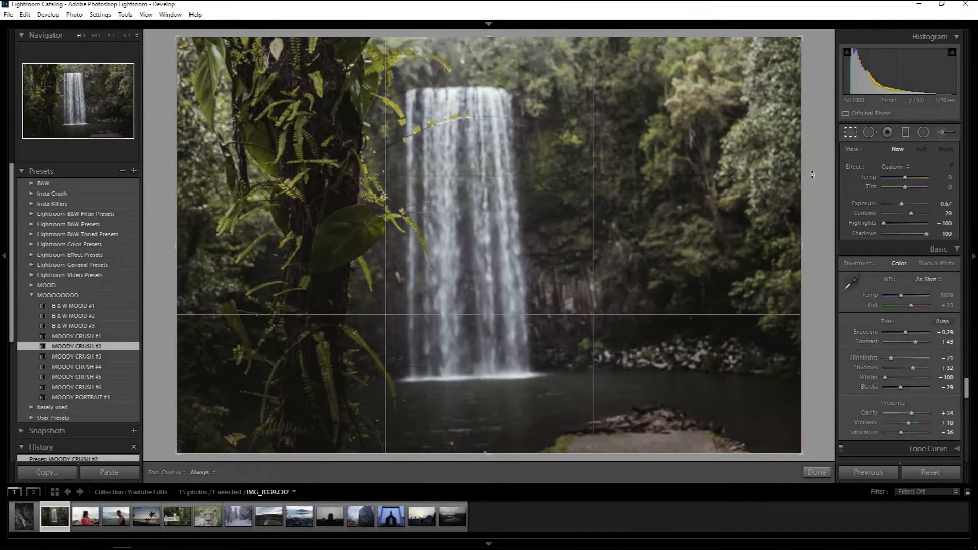
drag(811, 182, 775, 255)
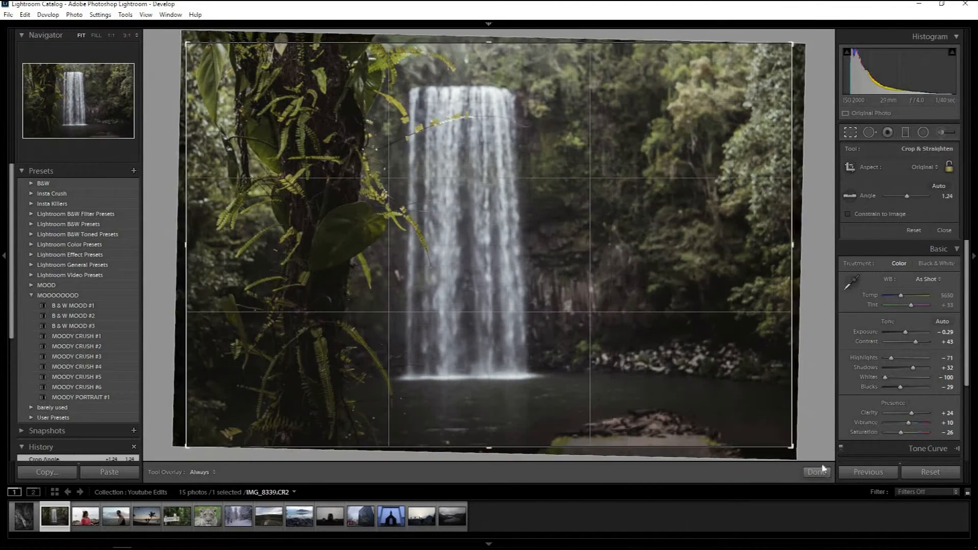
key(Return)
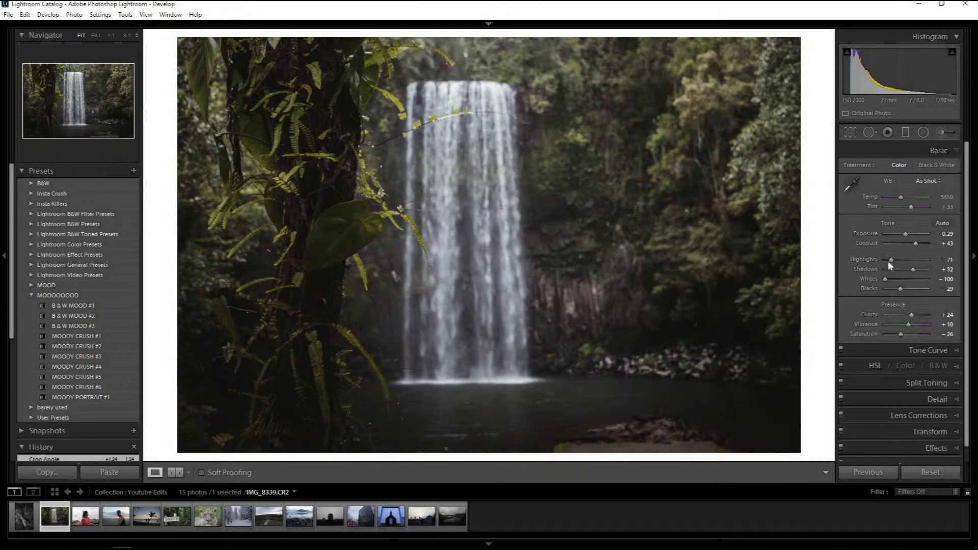
drag(906, 233, 907, 233)
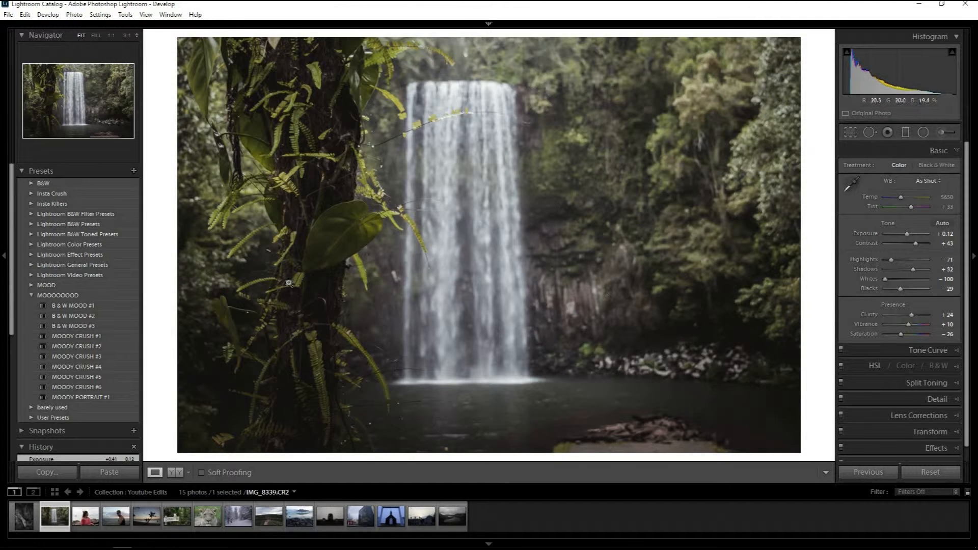
Open the photo of the woman in the red top, apply MOODY PORTRAIT #1, and compare it before and after.
click(85, 518)
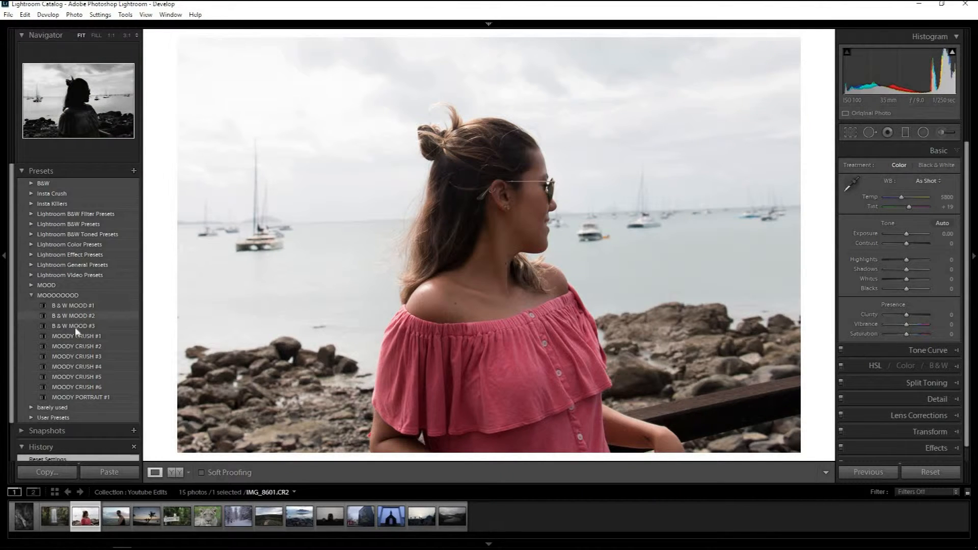
click(86, 399)
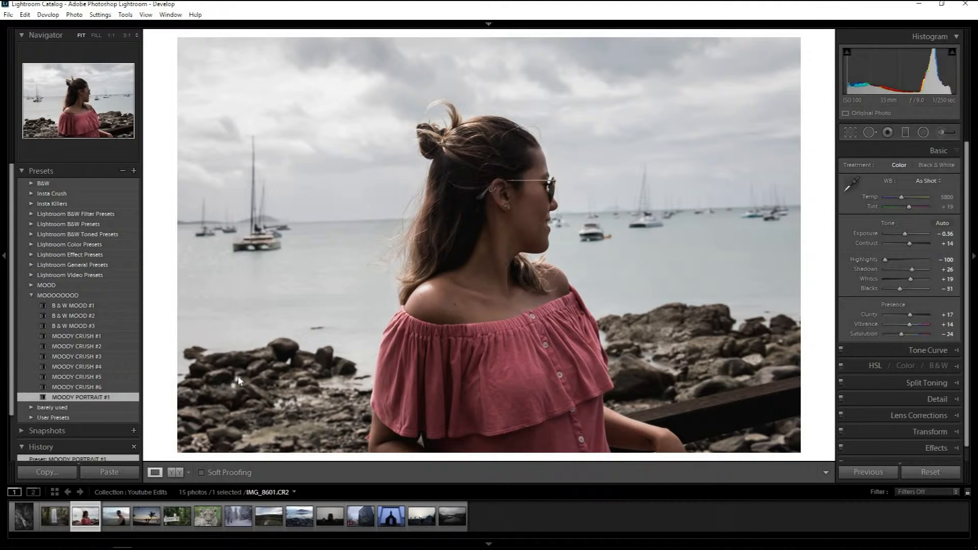
key(backslash)
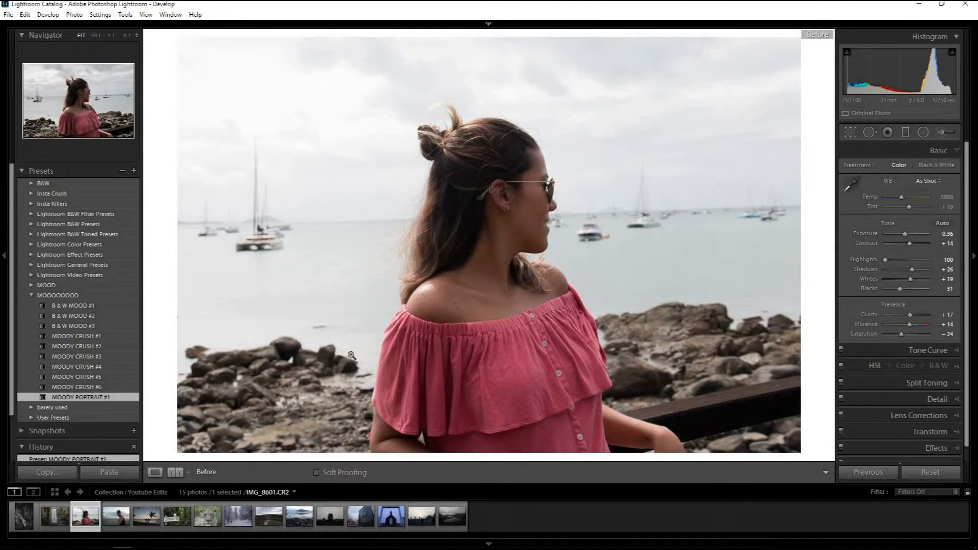
key(backslash)
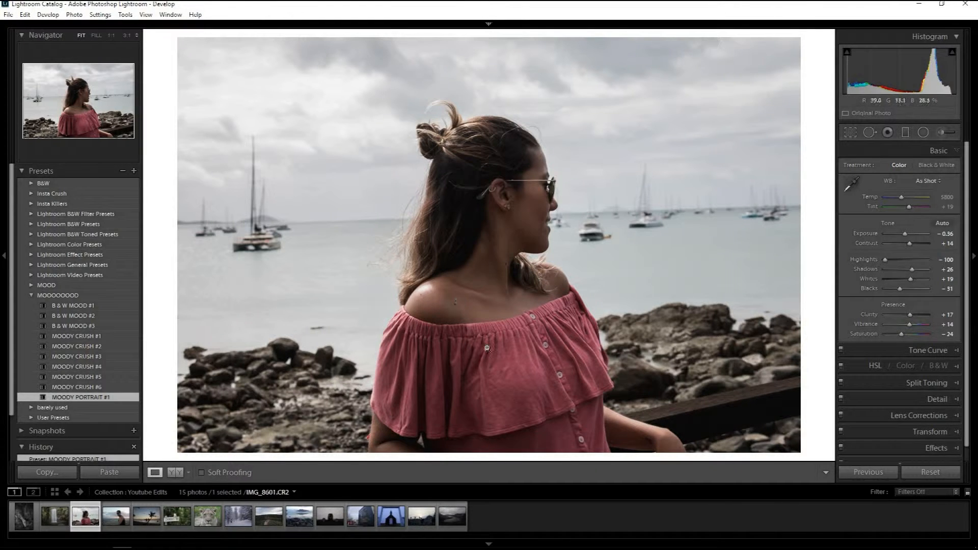
Open the photo of the man in sunglasses, apply MOODY PORTRAIT #1, and reset the exposure to 0.00.
click(124, 515)
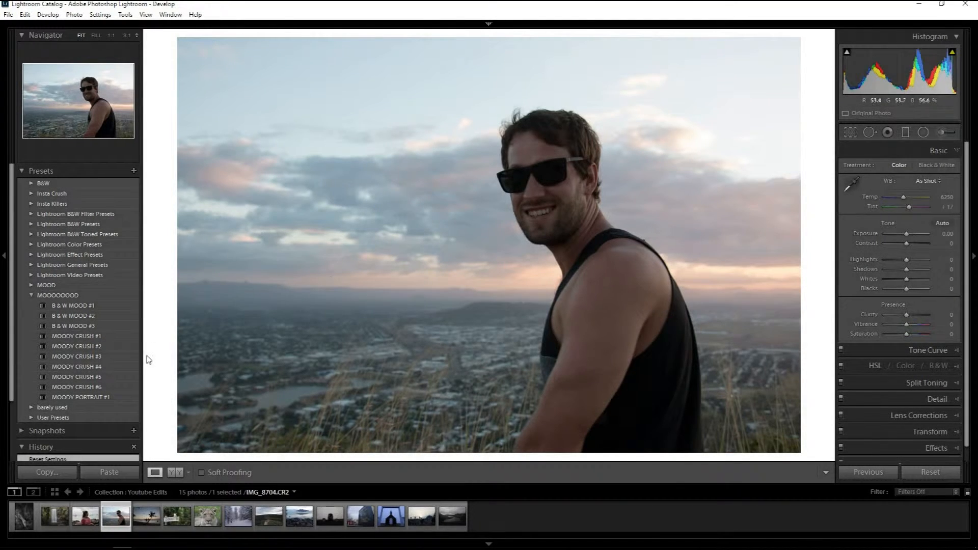
click(73, 398)
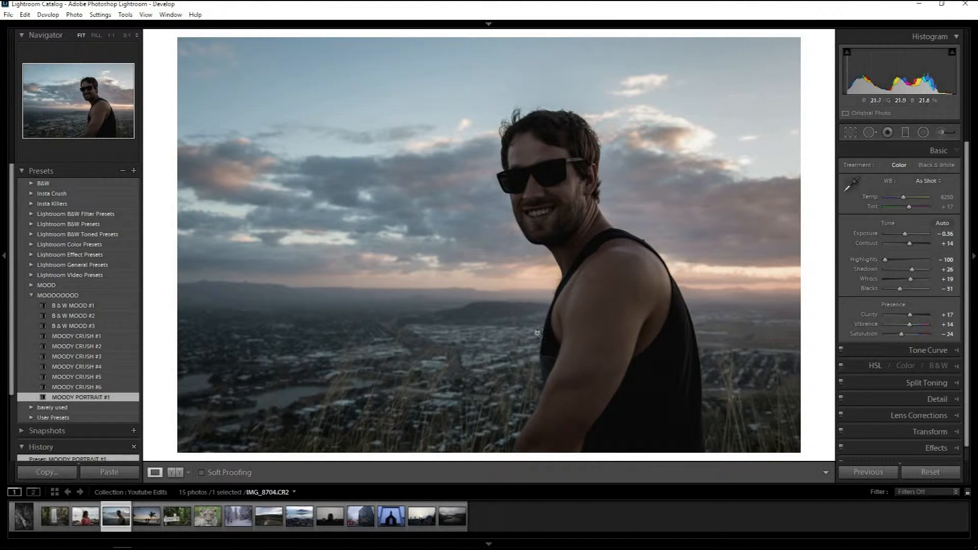
double_click(906, 234)
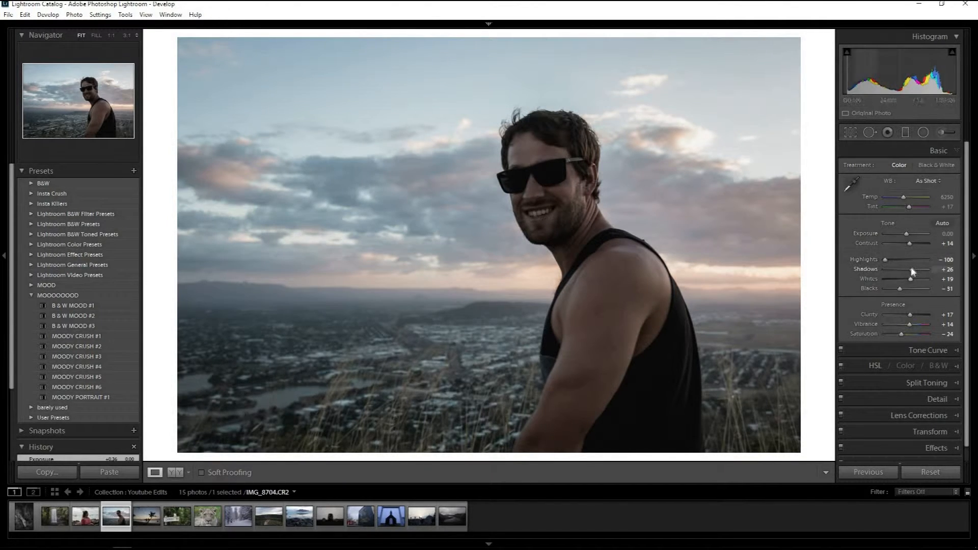
Set the man's photo to shadows +40 and contrast +43, and compare it before and after.
drag(915, 267, 917, 269)
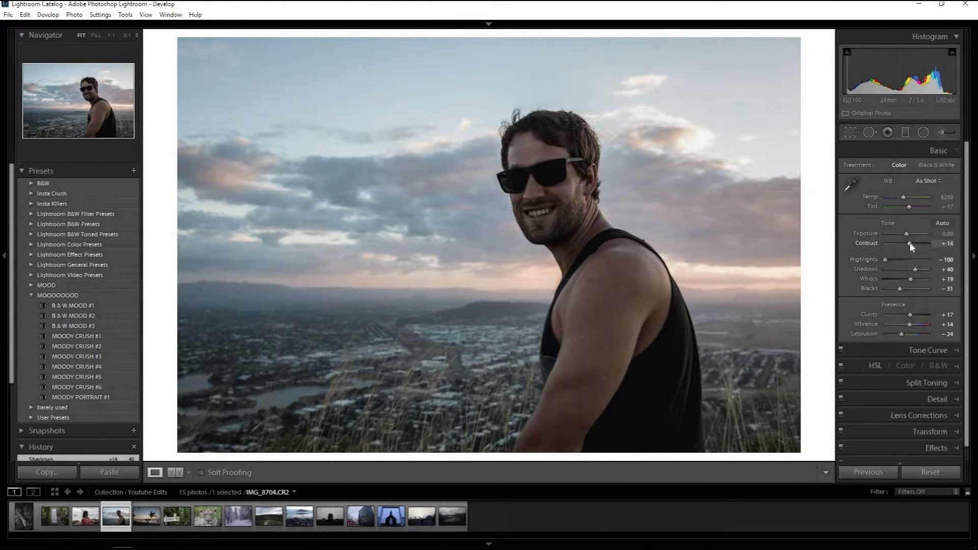
drag(913, 244, 916, 243)
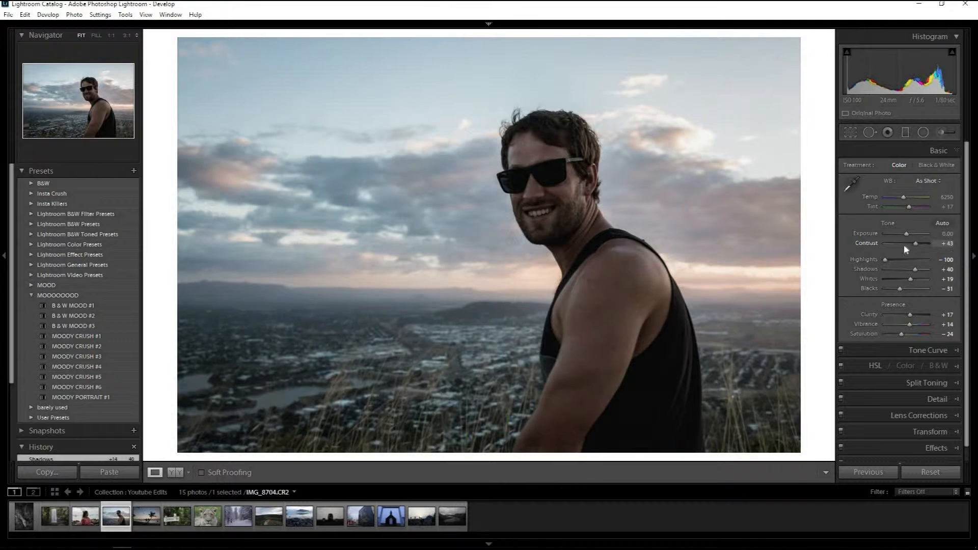
key(backslash)
key(backslash)
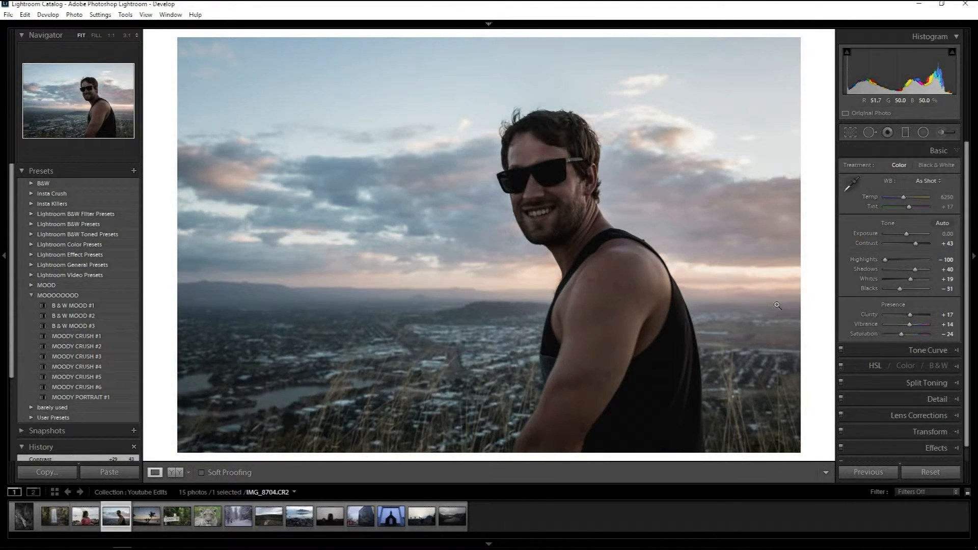
Open the sunset palm-tree photo, straighten it by 1.43, and crop it to a tighter 5 x 7 frame around the couple and palm.
click(149, 520)
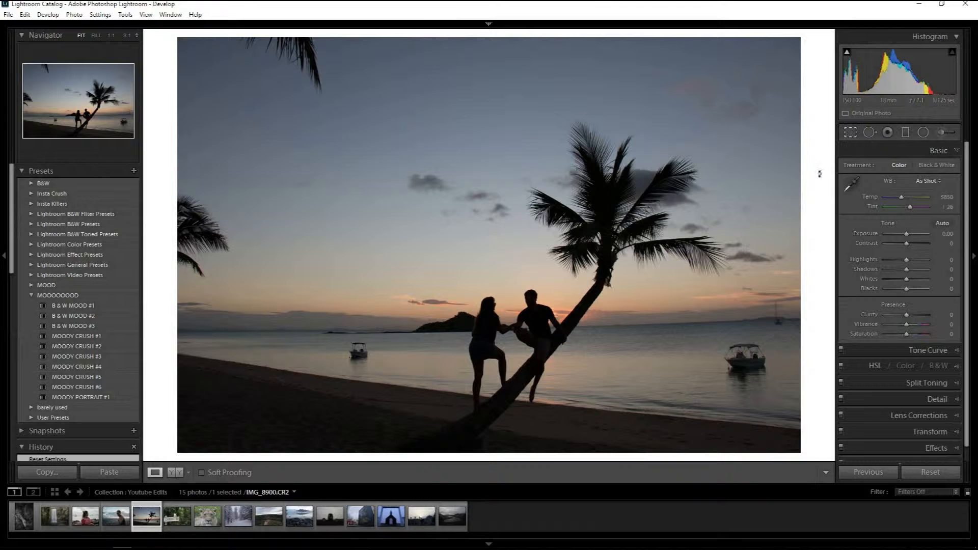
key(r)
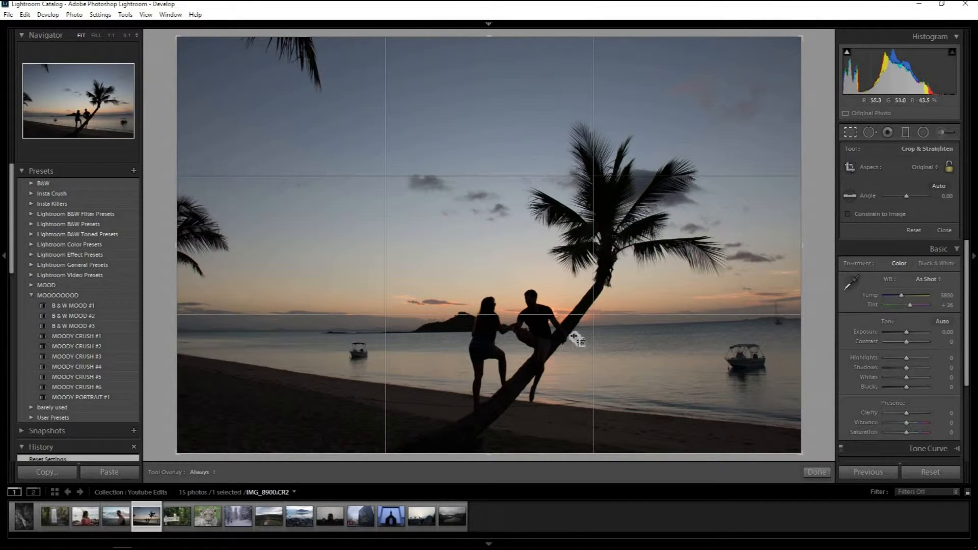
drag(816, 224, 815, 230)
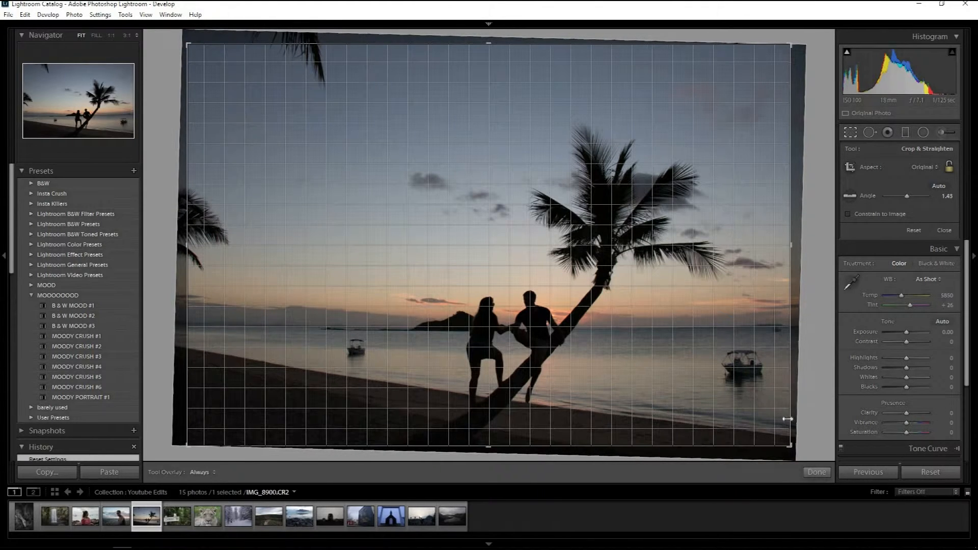
drag(788, 419, 788, 419)
drag(187, 230, 239, 222)
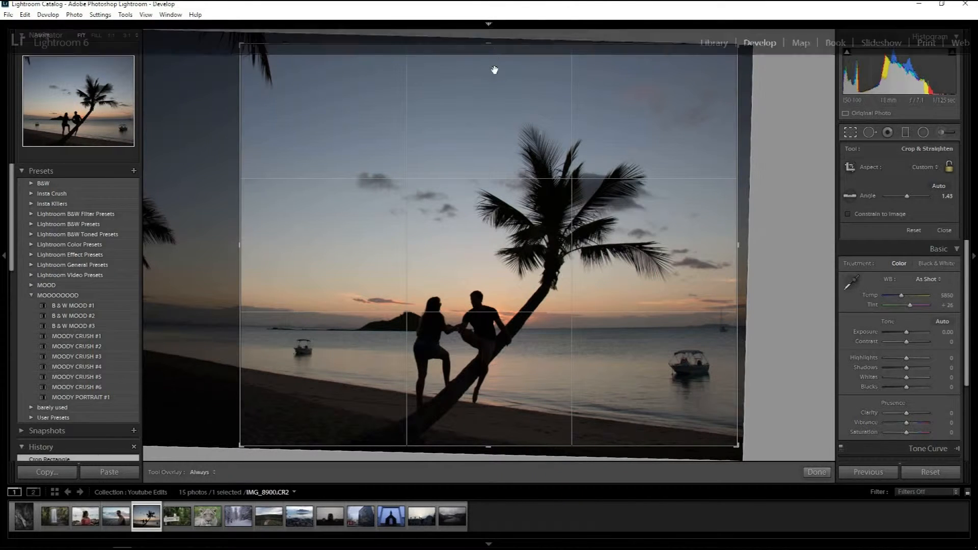
drag(490, 56, 494, 78)
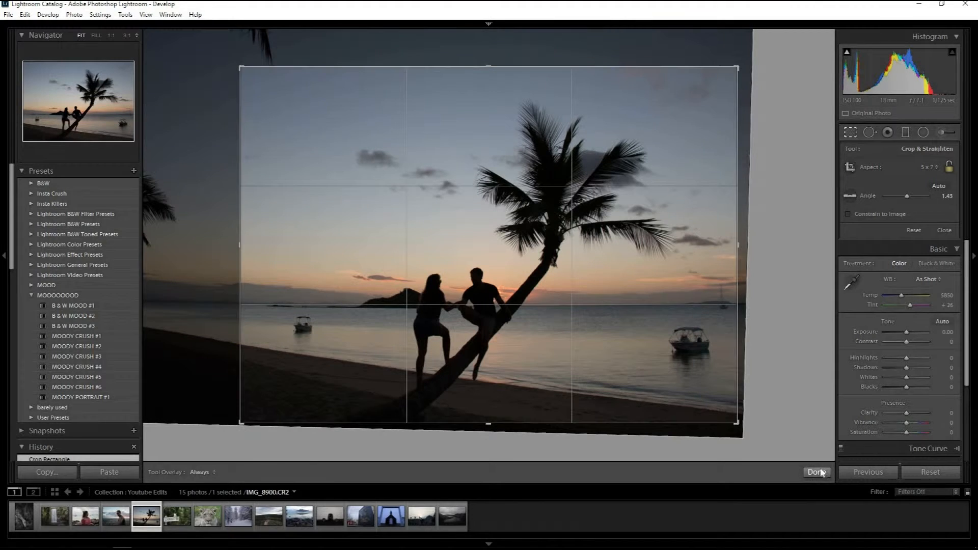
click(825, 473)
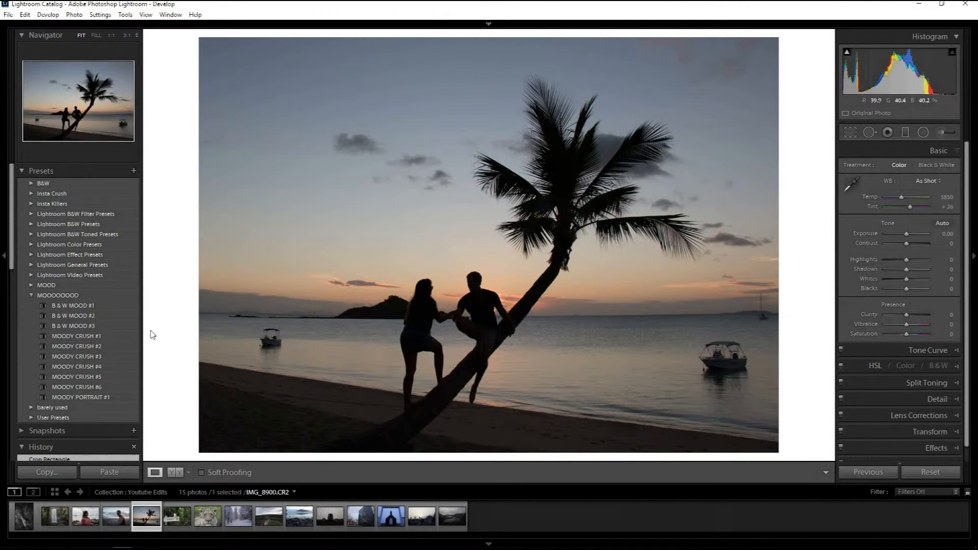
Try MOODY CRUSH #2 to #6 on the palm-tree photo and settle on MOODY CRUSH #5.
click(72, 357)
click(73, 366)
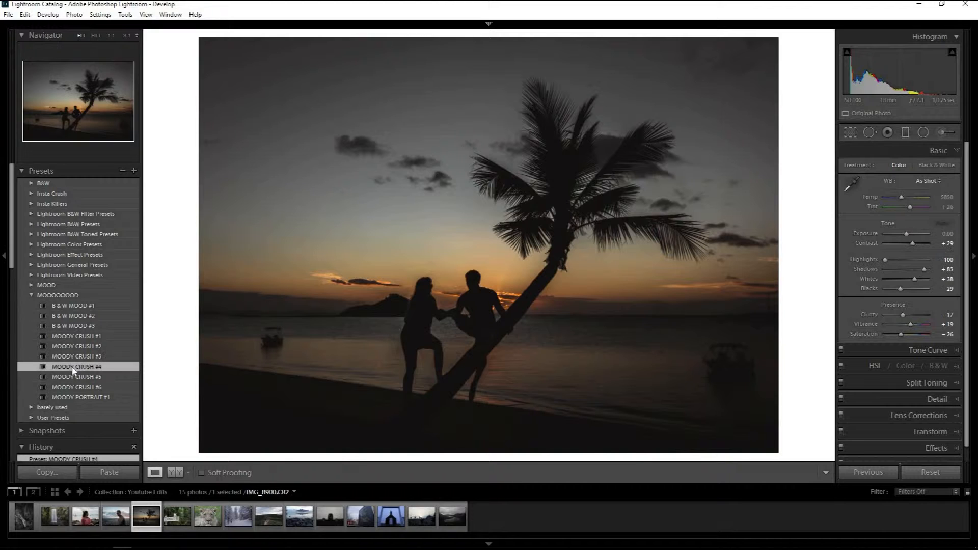
click(71, 377)
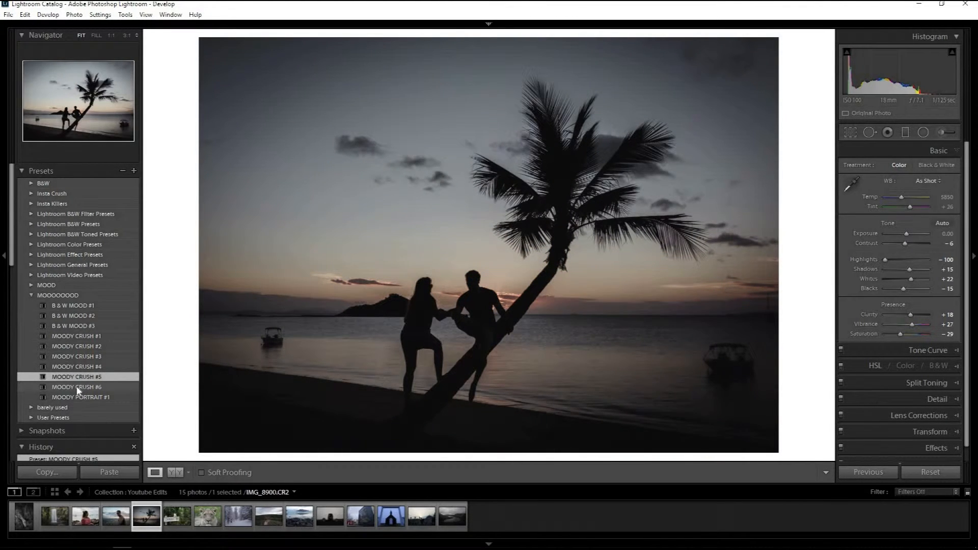
click(77, 388)
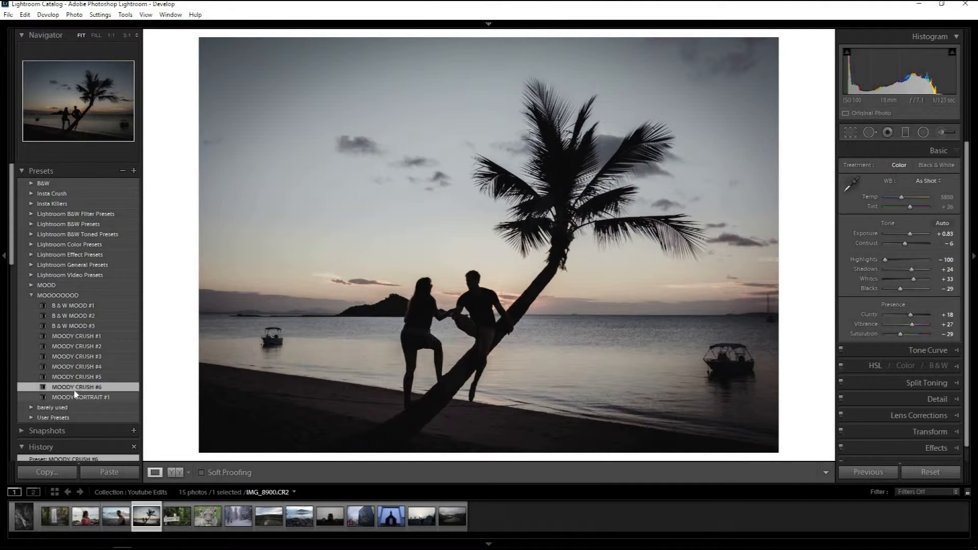
click(67, 346)
click(70, 358)
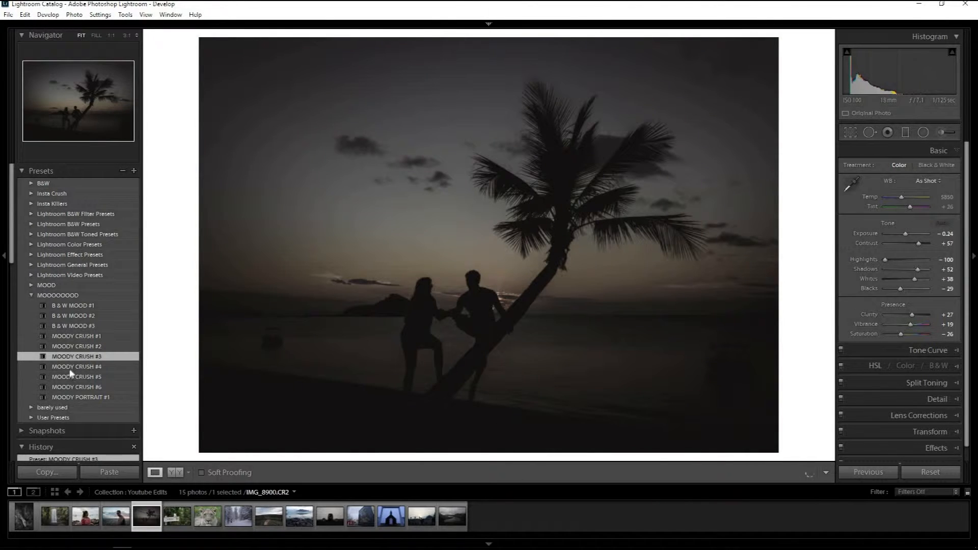
click(75, 376)
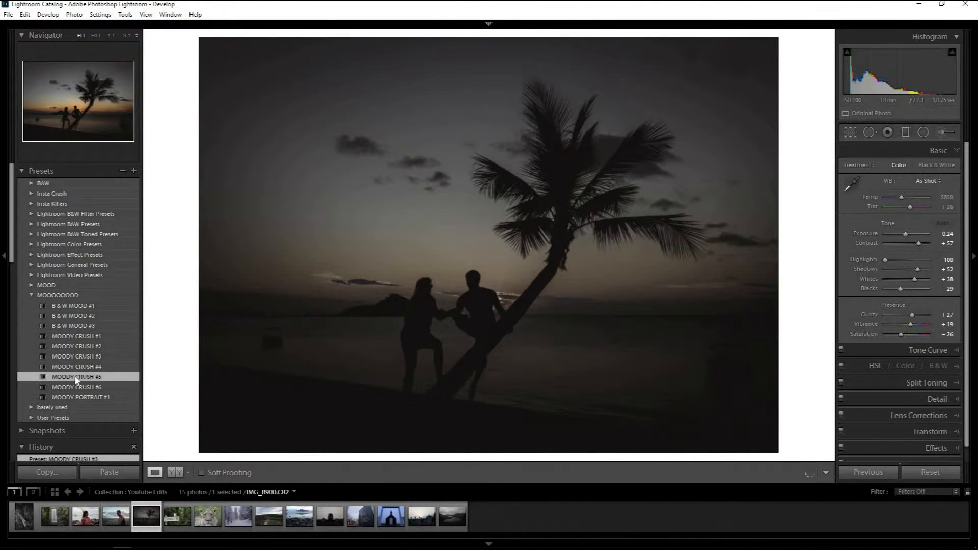
click(76, 387)
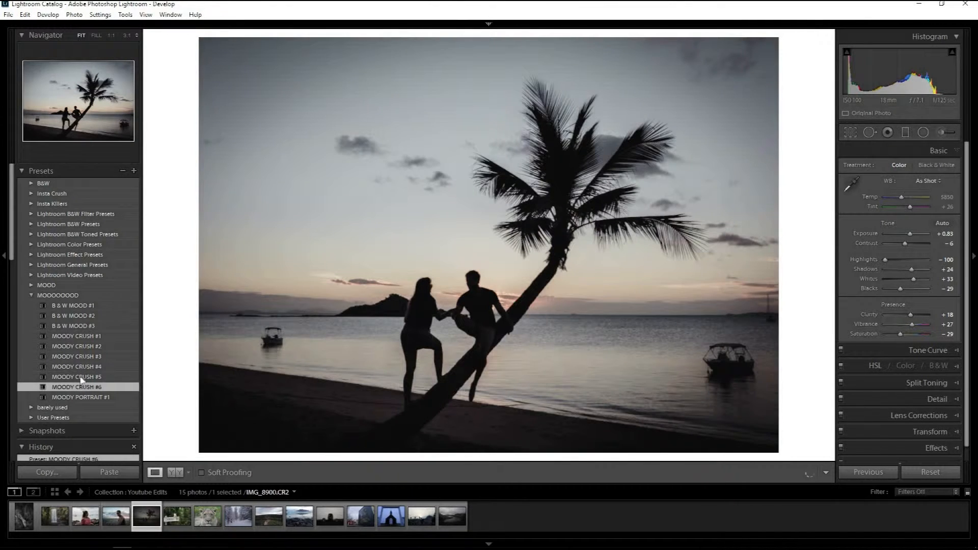
click(78, 377)
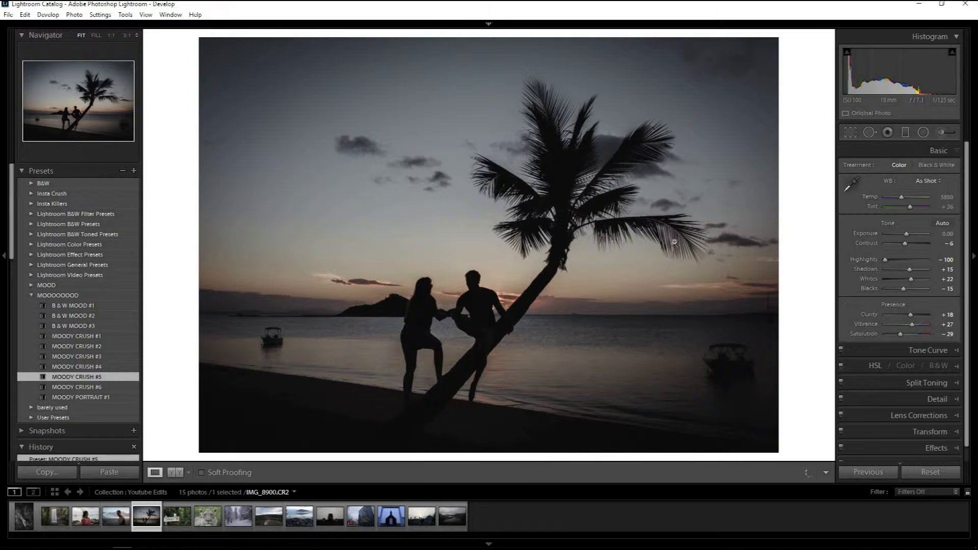
Check the palm-tree photo's crop, then set exposure to +0.36, saturation to +5 and shadows to +31.
click(850, 133)
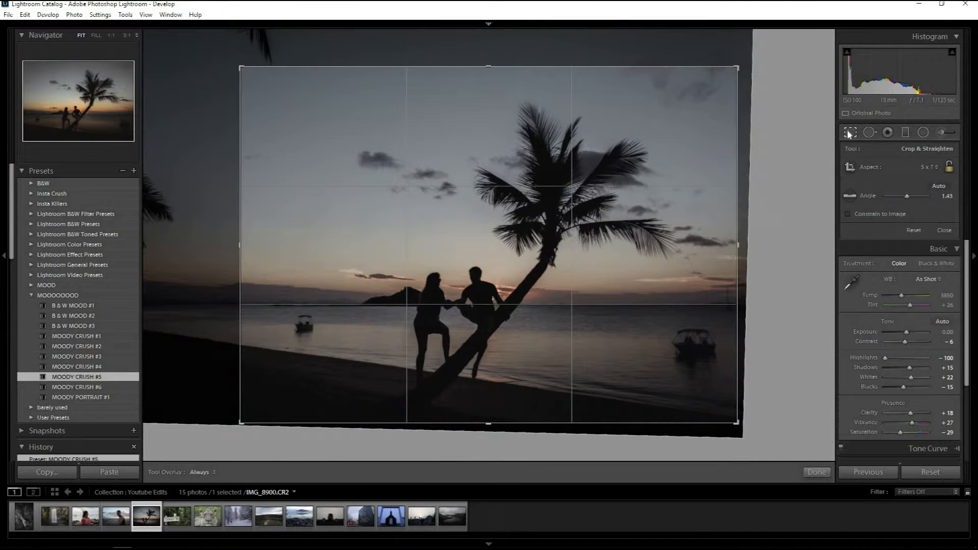
click(850, 133)
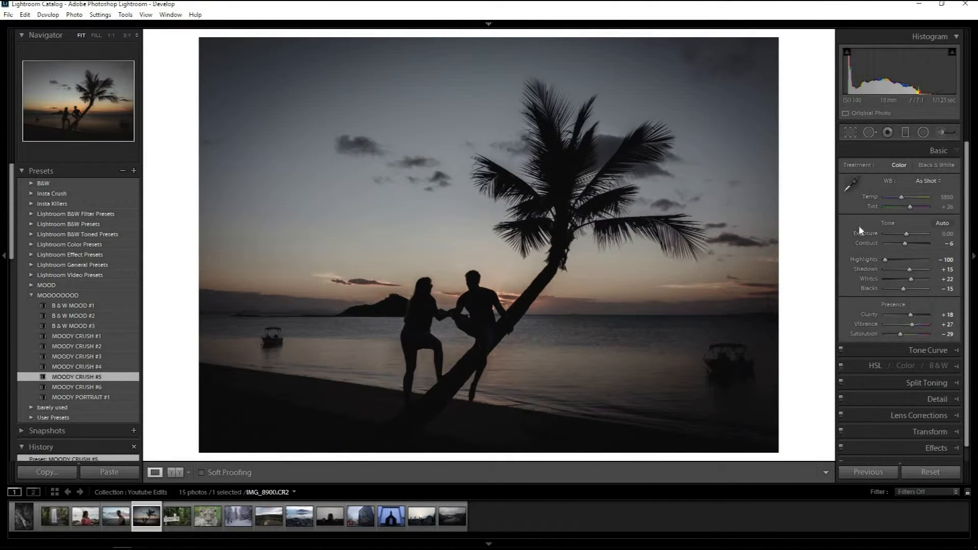
click(909, 234)
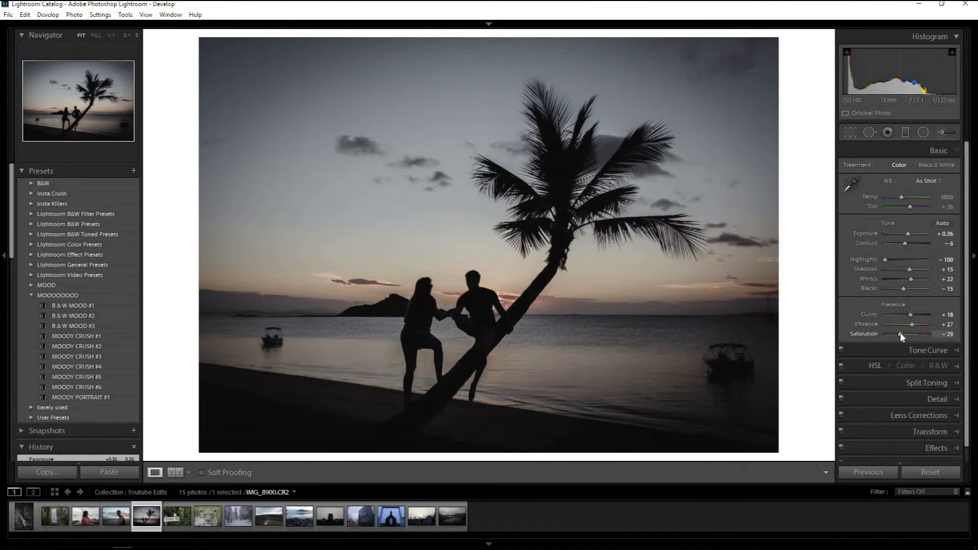
drag(904, 336, 909, 338)
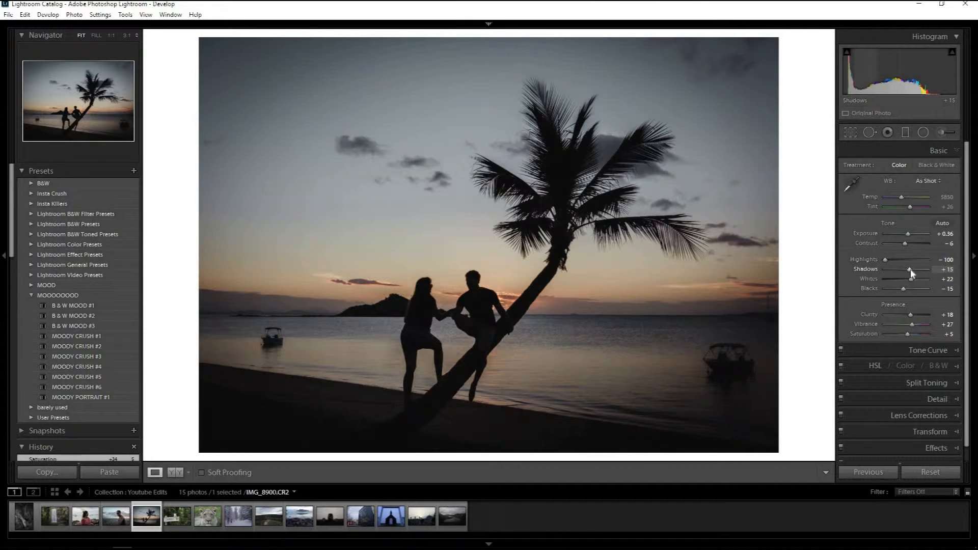
drag(913, 269, 914, 269)
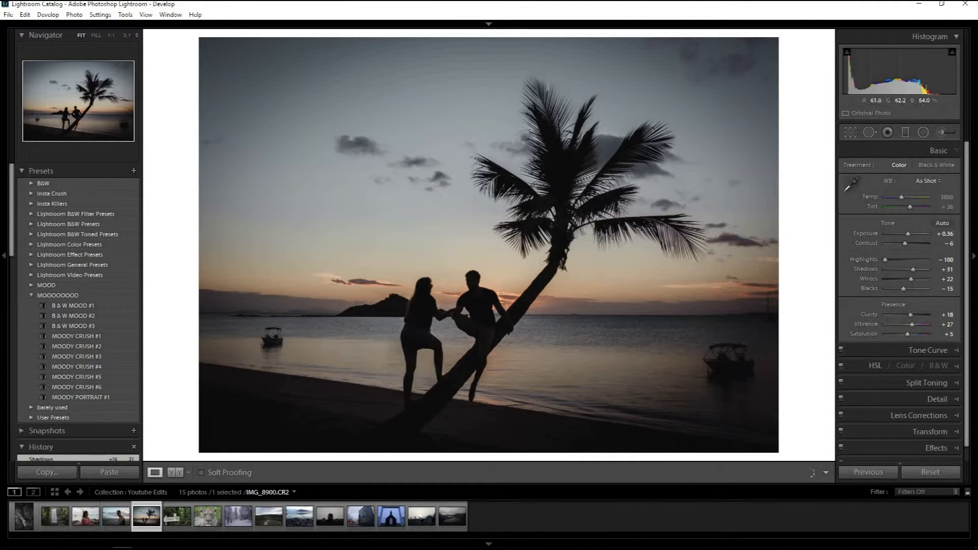
Reduce the palm-tree photo's post-crop vignetting by setting its amount to -14.
scroll(940, 424, down, 1)
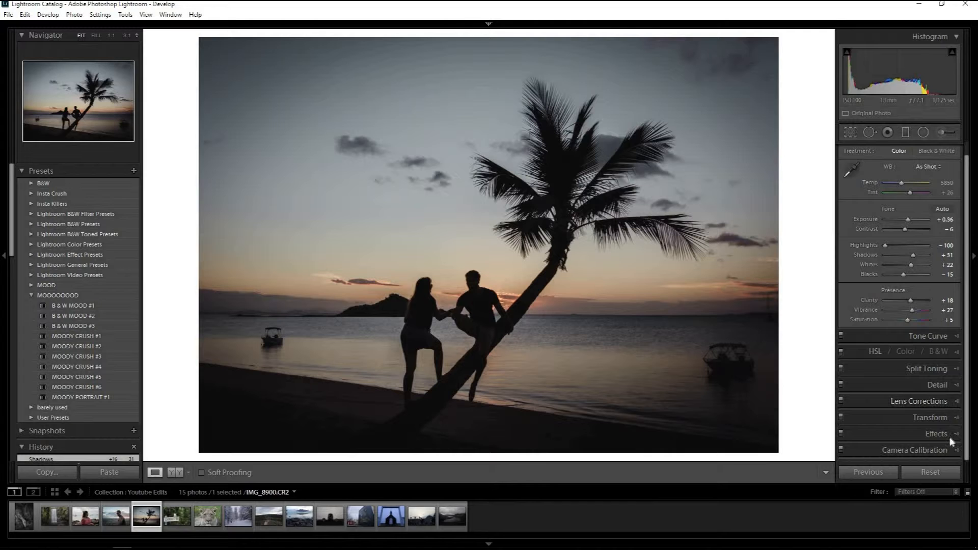
click(949, 437)
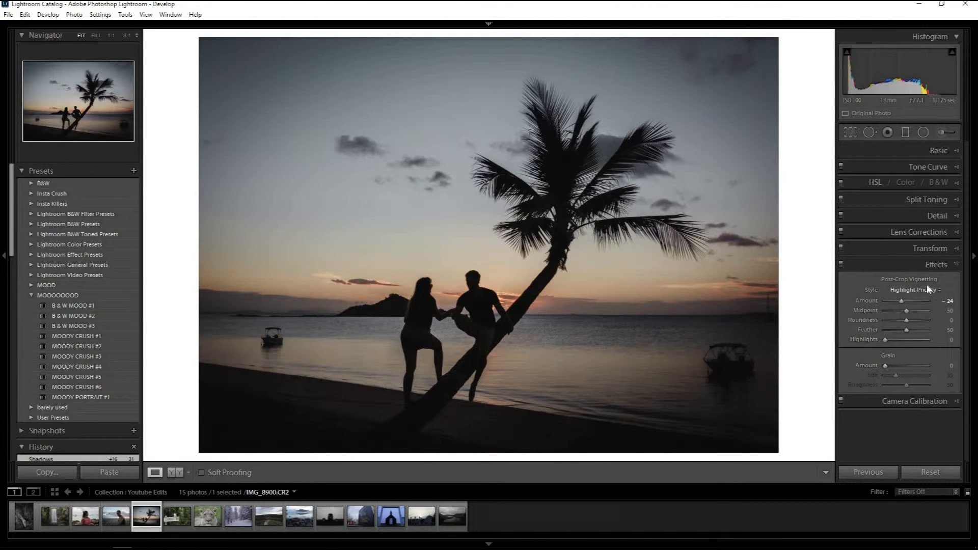
drag(905, 305, 906, 305)
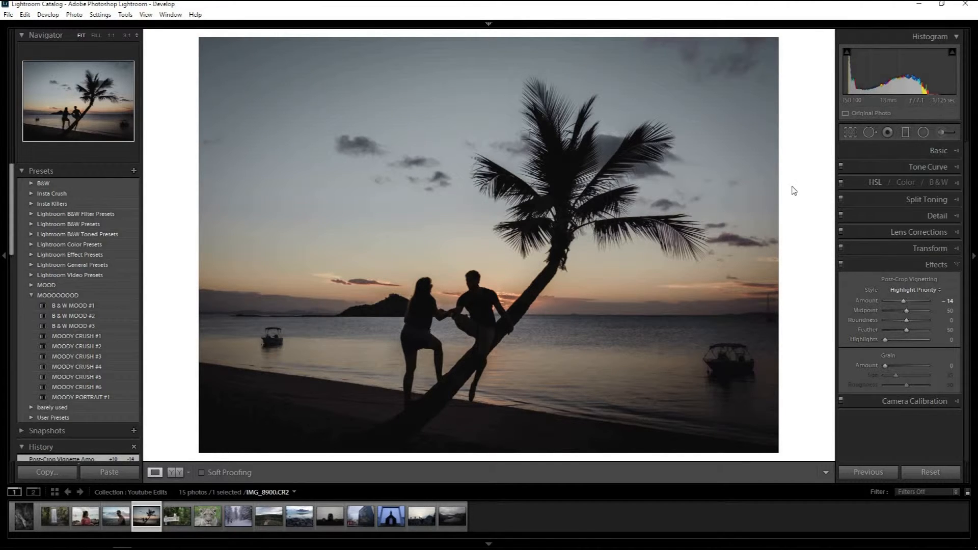
Compare the palm-tree photo's before and after versions several times.
key(backslash)
key(backslash)
key(backslash)
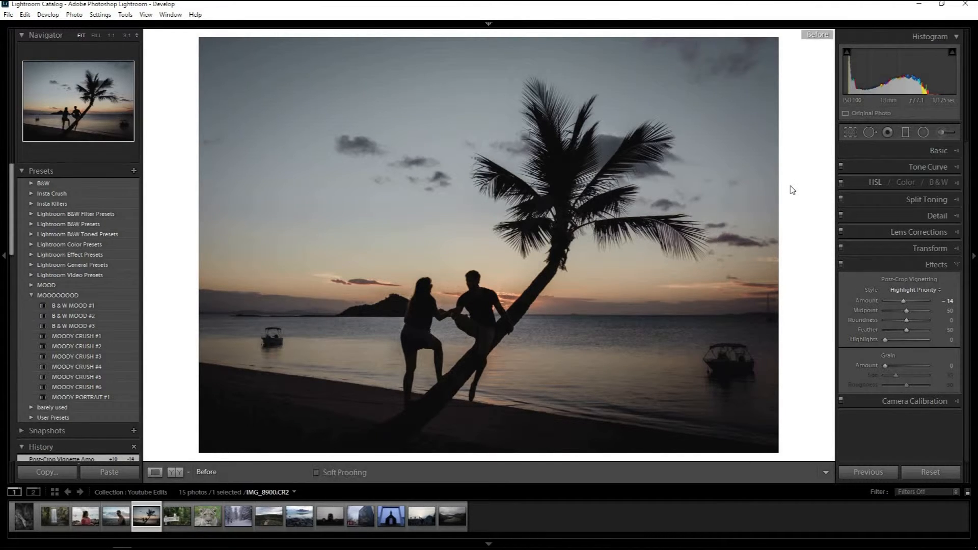
key(backslash)
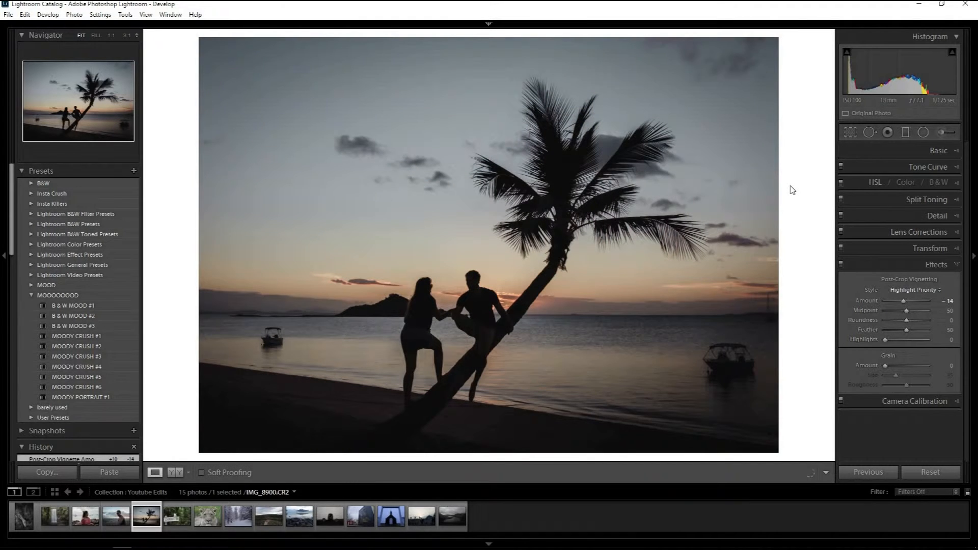
key(backslash)
key(backslash)
key(backslash)
key(backslash)
Open the photo of the bird on the LOOKOUT RD sign and try B & W MOOD #1, #2 and #3 on it.
click(177, 521)
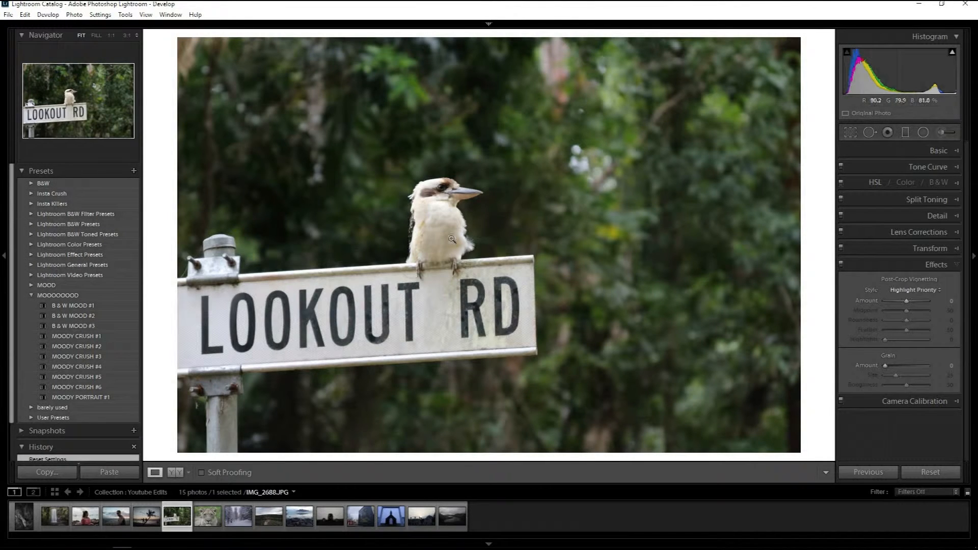
click(72, 317)
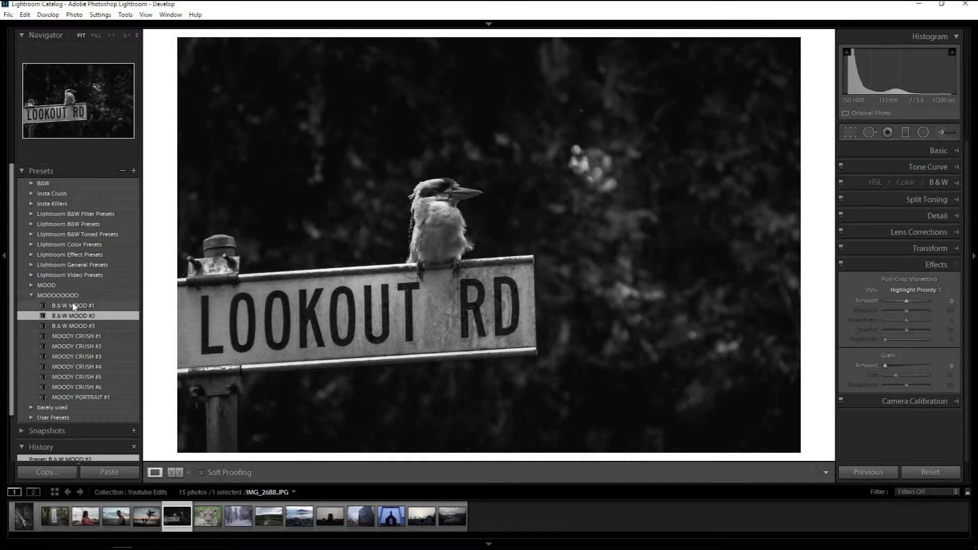
click(74, 306)
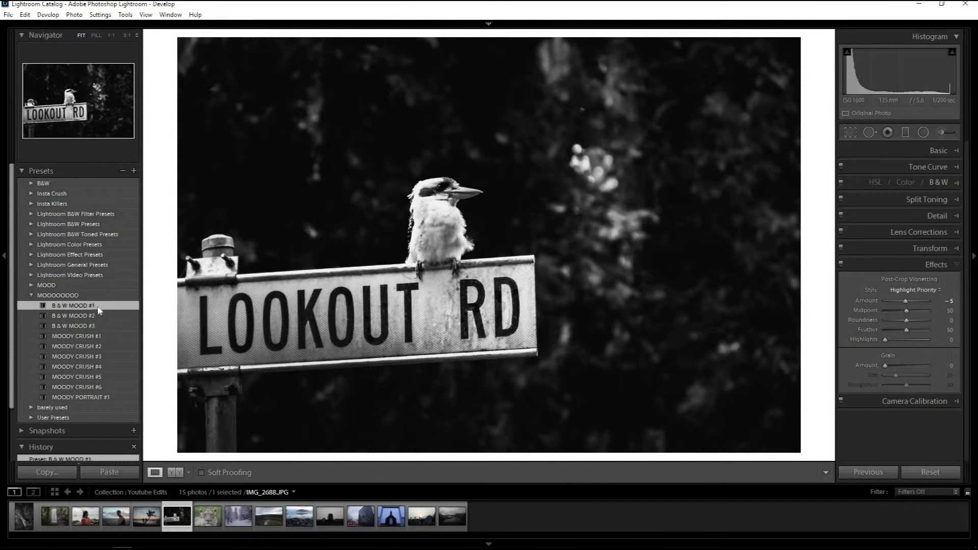
click(83, 317)
click(80, 325)
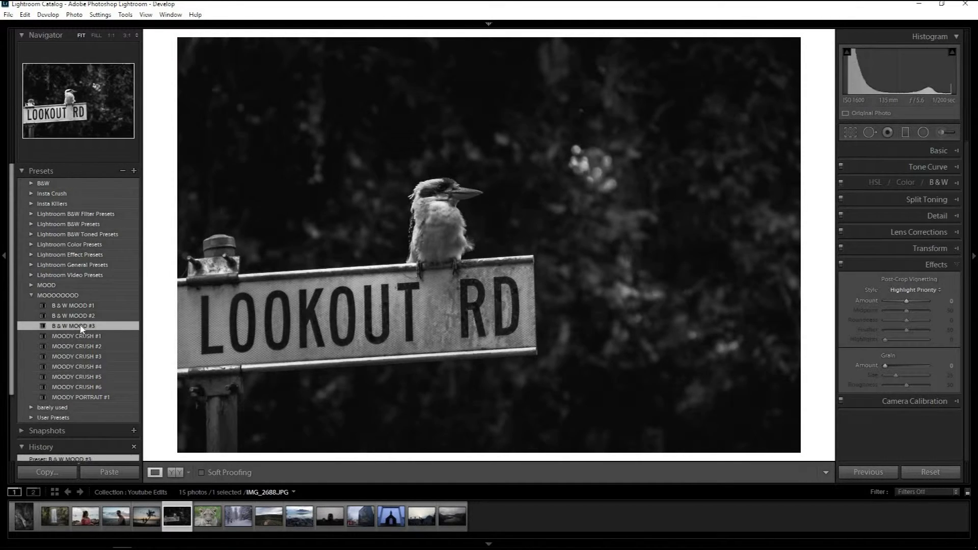
click(80, 316)
click(80, 326)
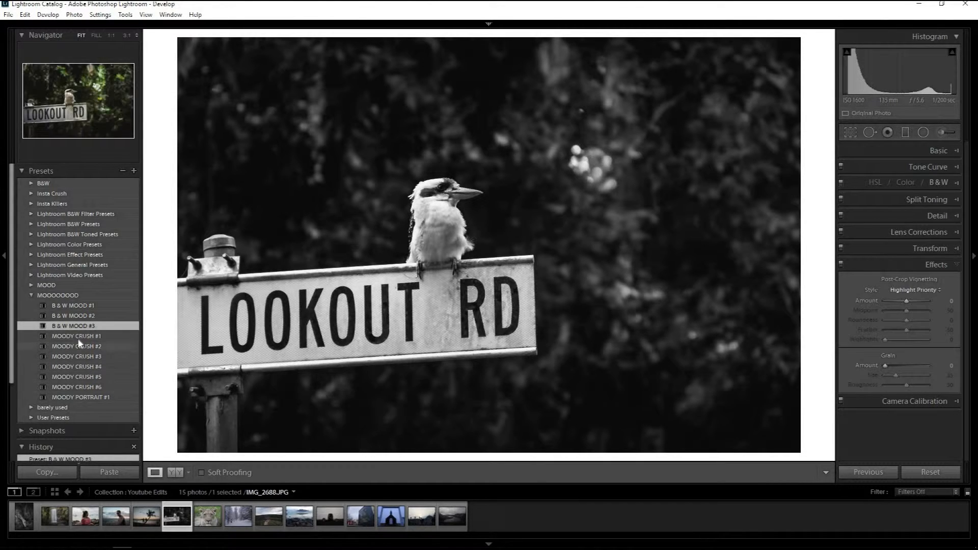
Try MOODY CRUSH #1 and MOODY PORTRAIT #1 on the bird photo and settle on MOODY CRUSH #2.
click(79, 340)
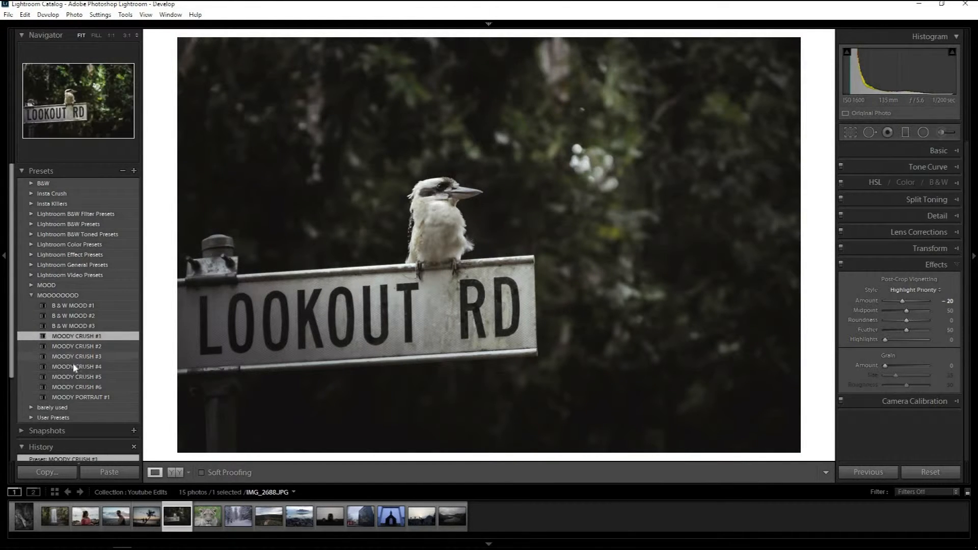
click(69, 397)
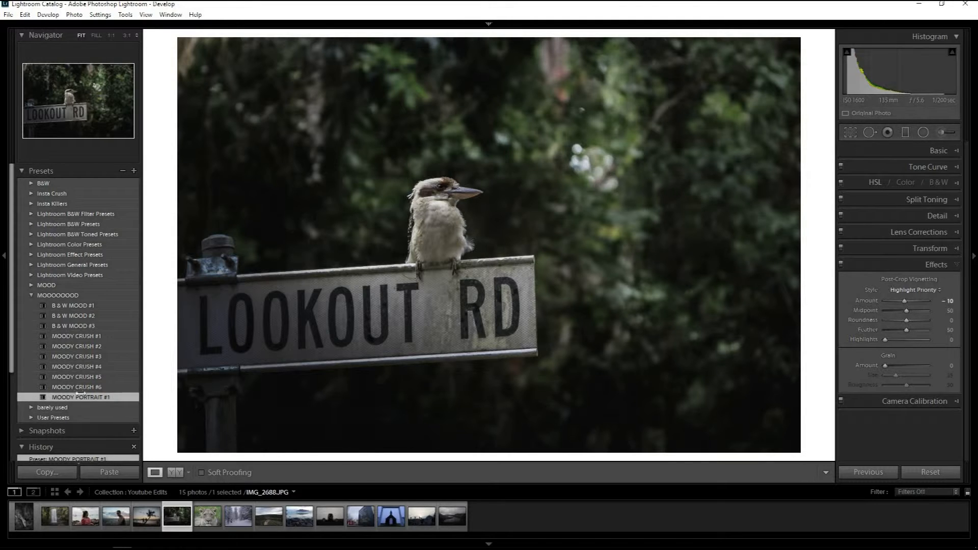
click(78, 347)
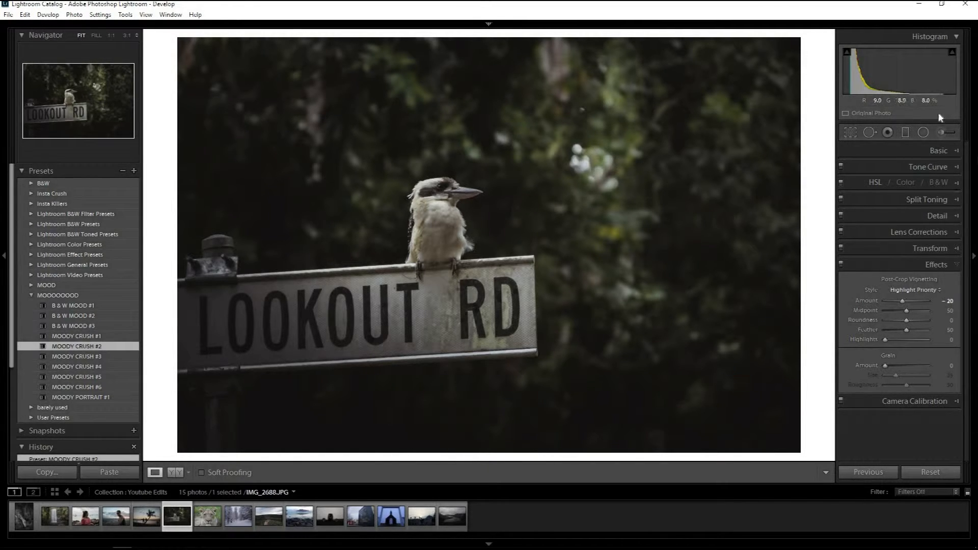
click(923, 133)
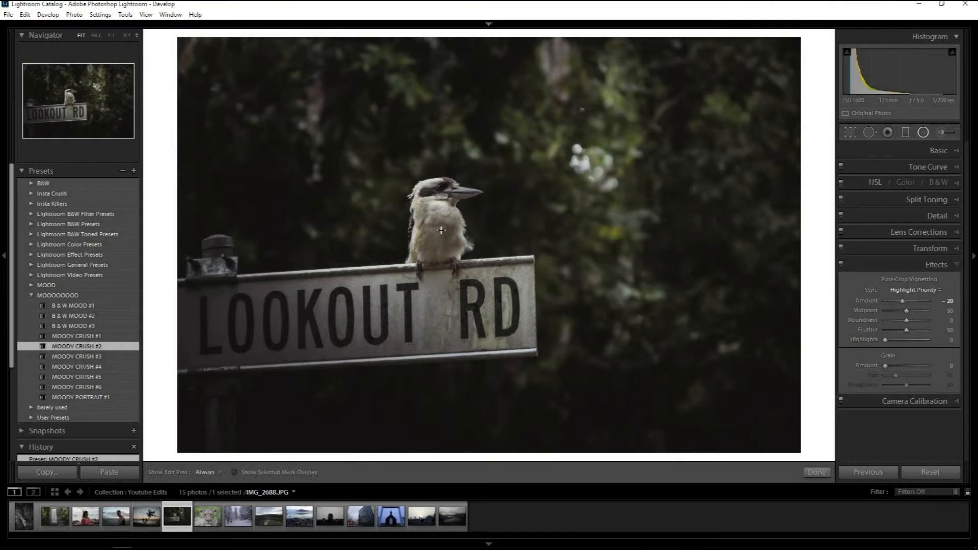
double_click(495, 143)
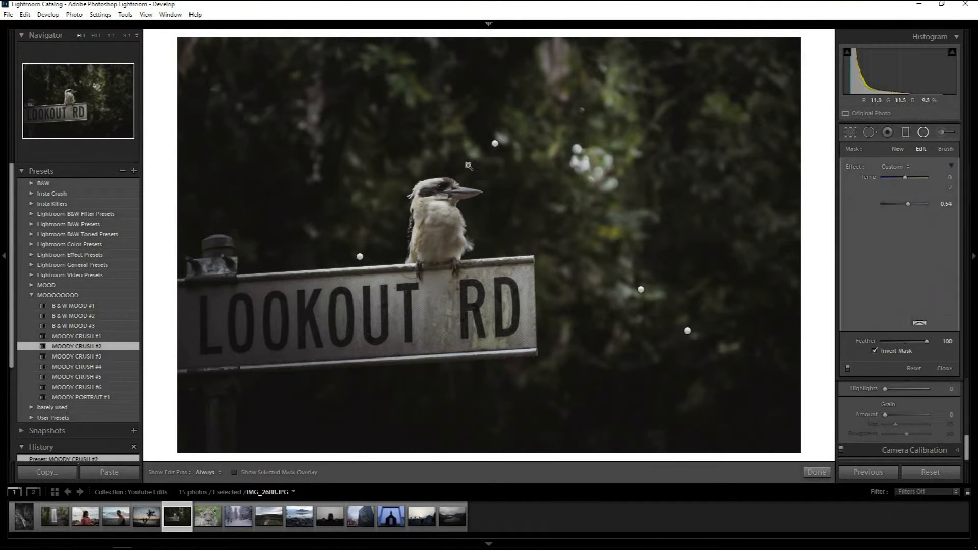
click(531, 162)
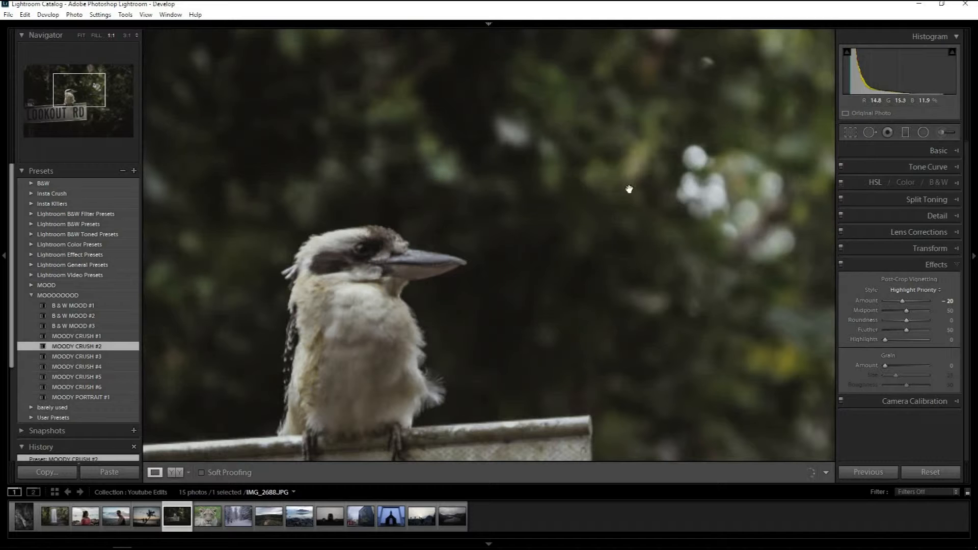
click(603, 213)
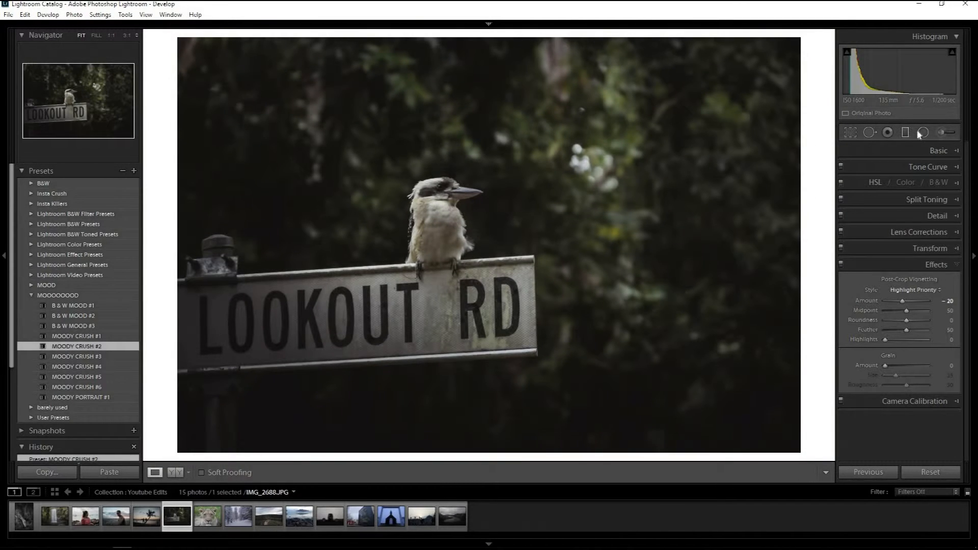
click(922, 132)
click(359, 256)
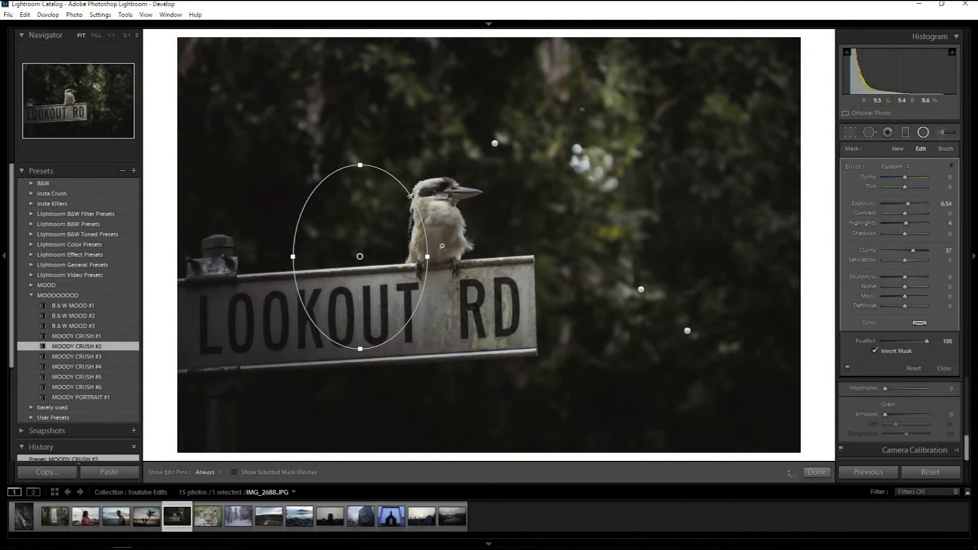
key(Return)
Reposition three of the bird photo's radial filters: one onto the bird, the wide one across the sign, and one over the sign's first letters.
click(923, 132)
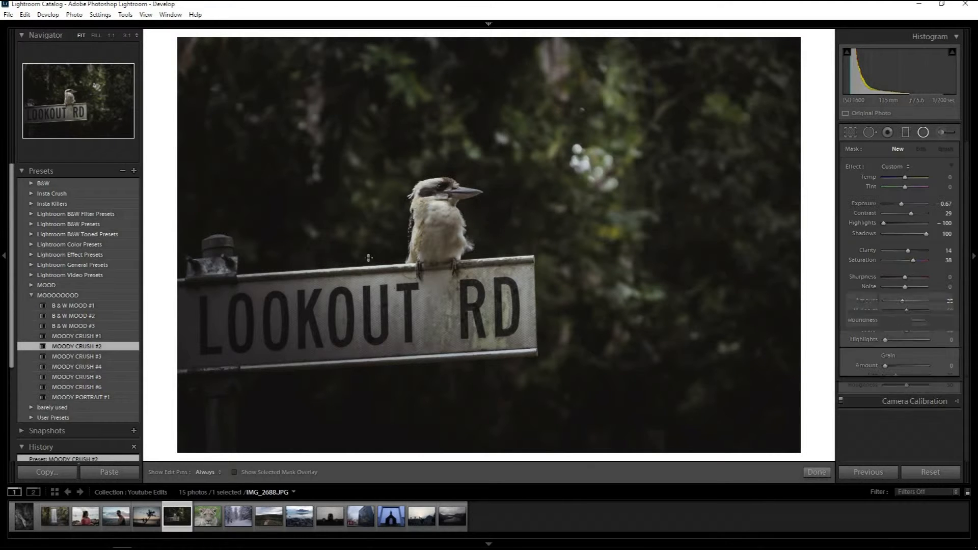
click(359, 256)
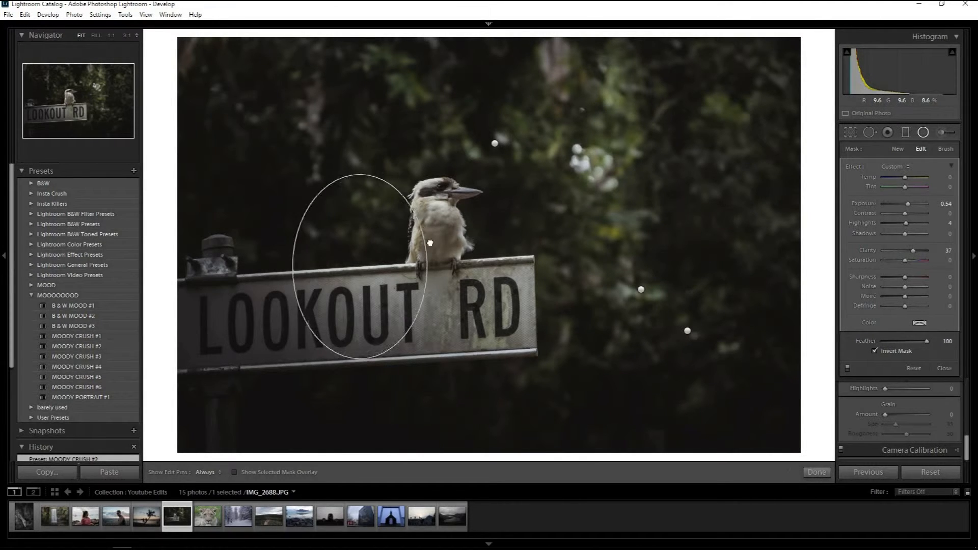
drag(360, 257, 437, 234)
drag(495, 145, 360, 316)
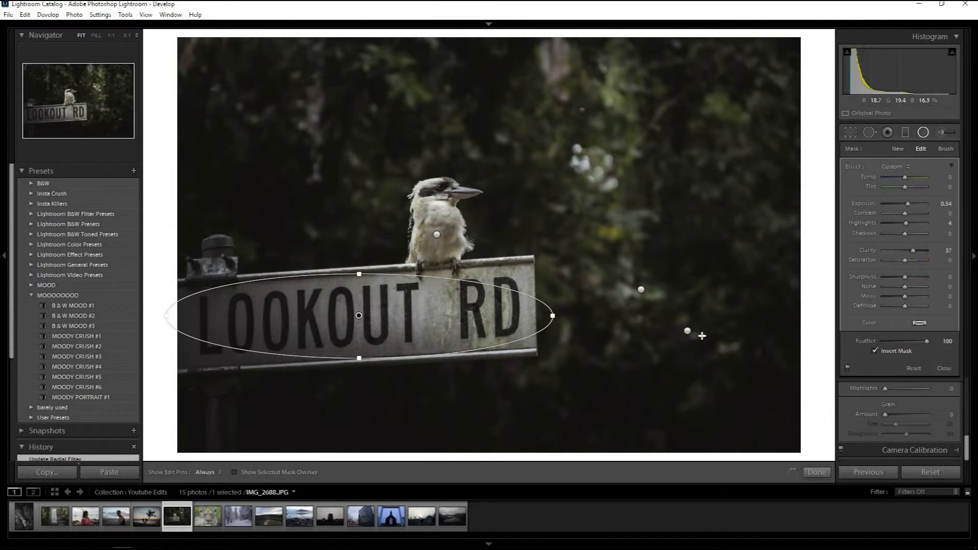
click(687, 332)
drag(487, 343, 254, 322)
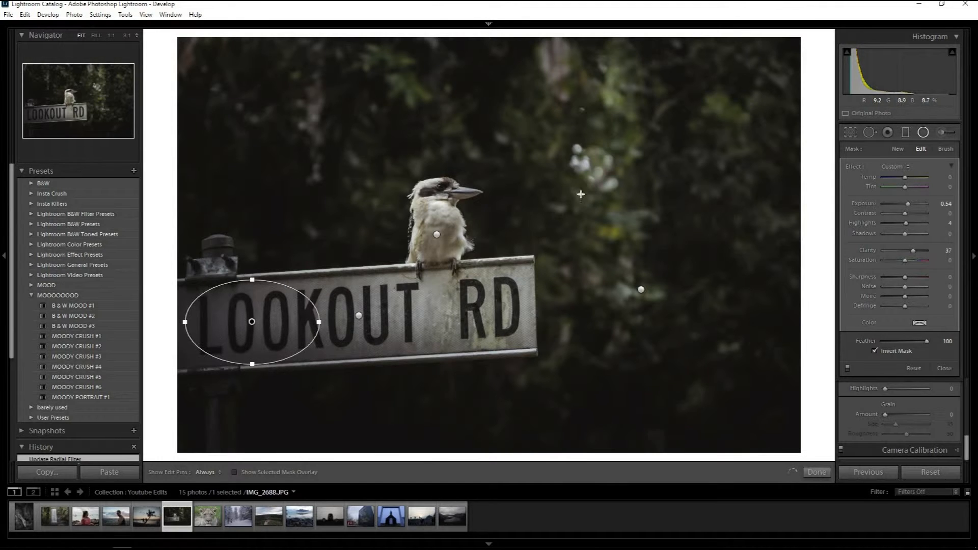
click(932, 136)
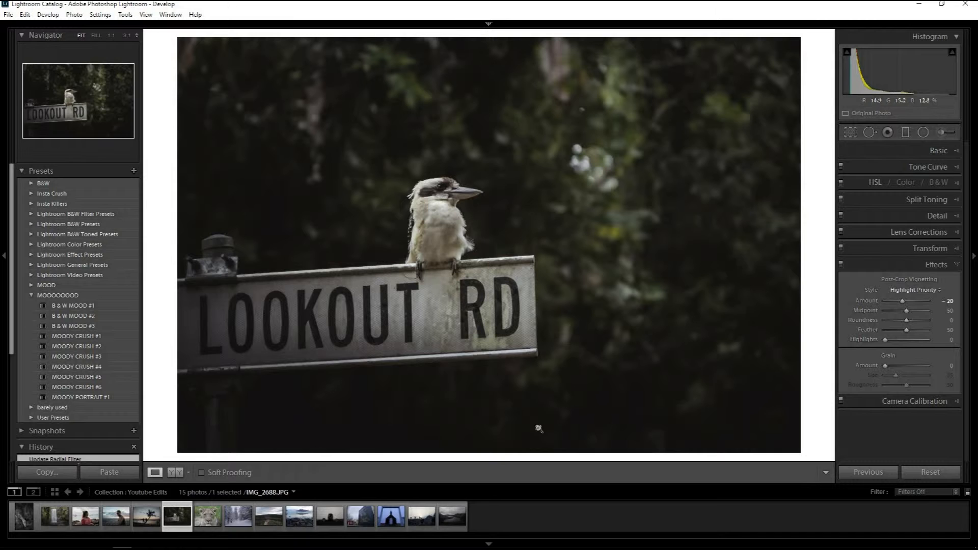
Open the lioness photo, try B & W MOOD #1, #2 and #3 on it, and settle on B & W MOOD #1.
click(217, 524)
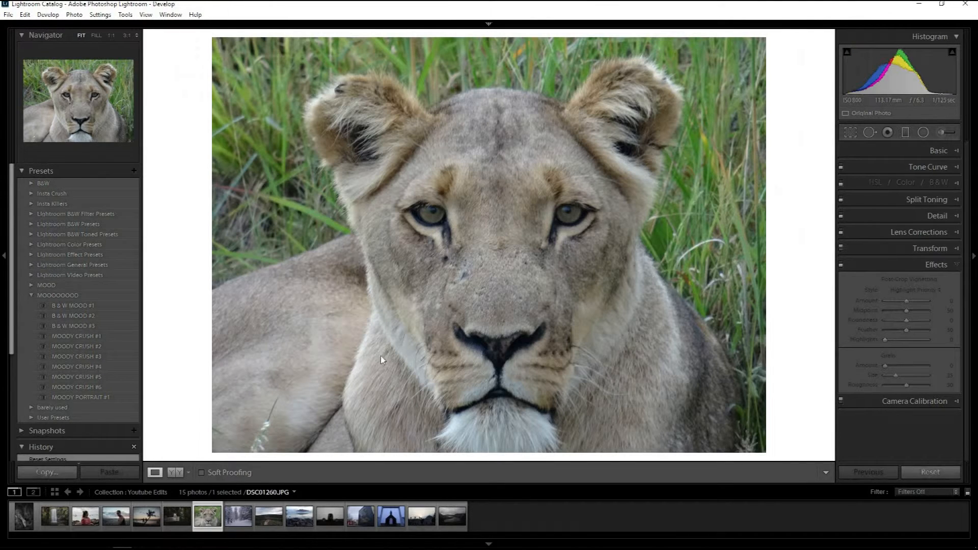
click(73, 307)
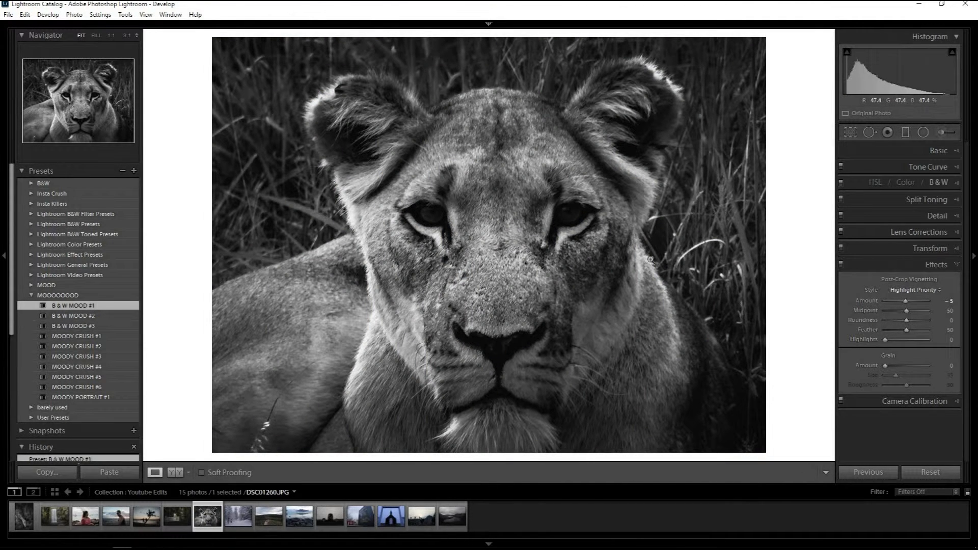
click(81, 319)
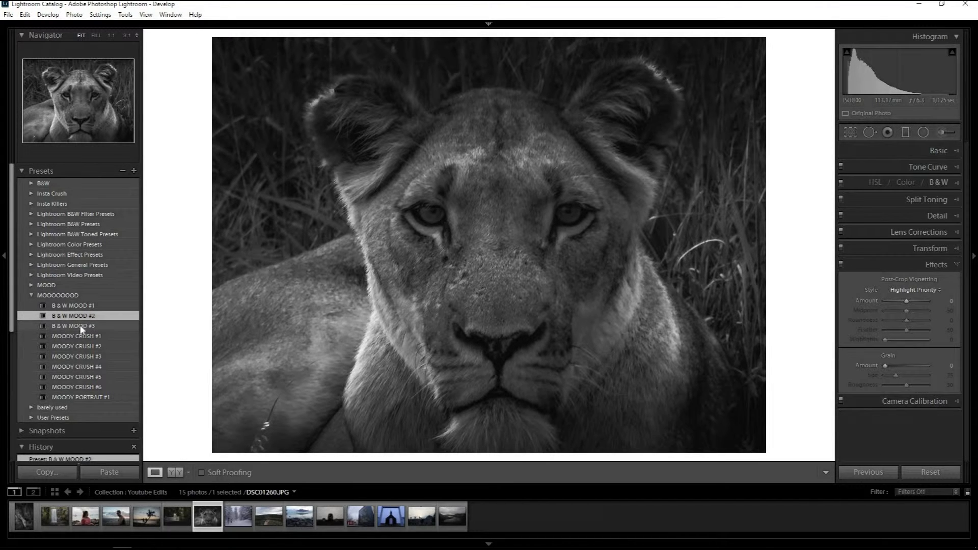
click(82, 327)
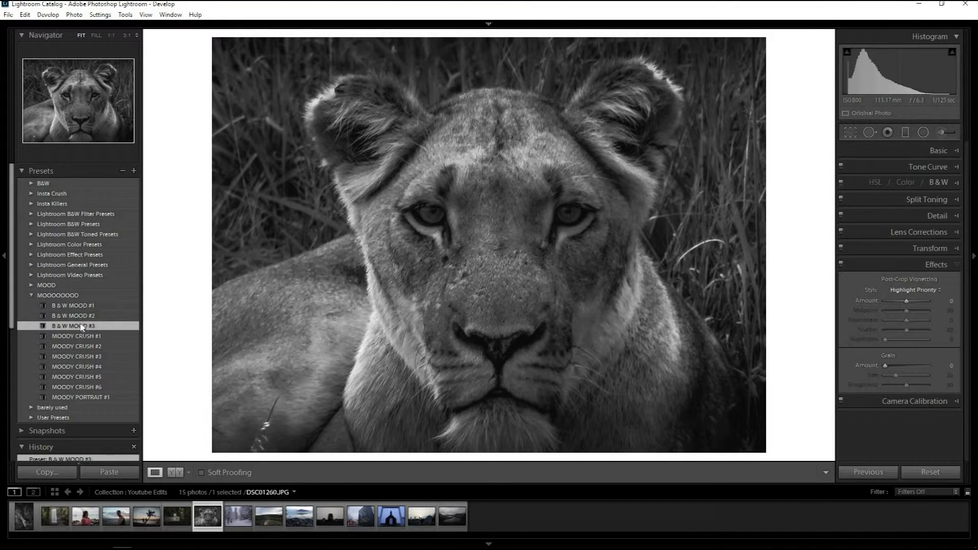
click(80, 306)
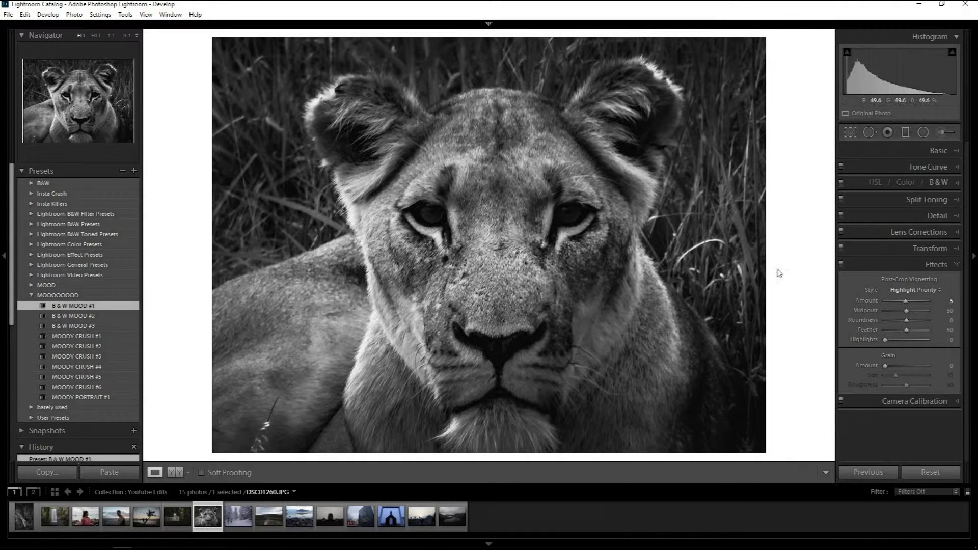
Set the lioness photo's whites to +48 and move its two graduated filters outward, toward the photo's upper and lower edges.
click(940, 151)
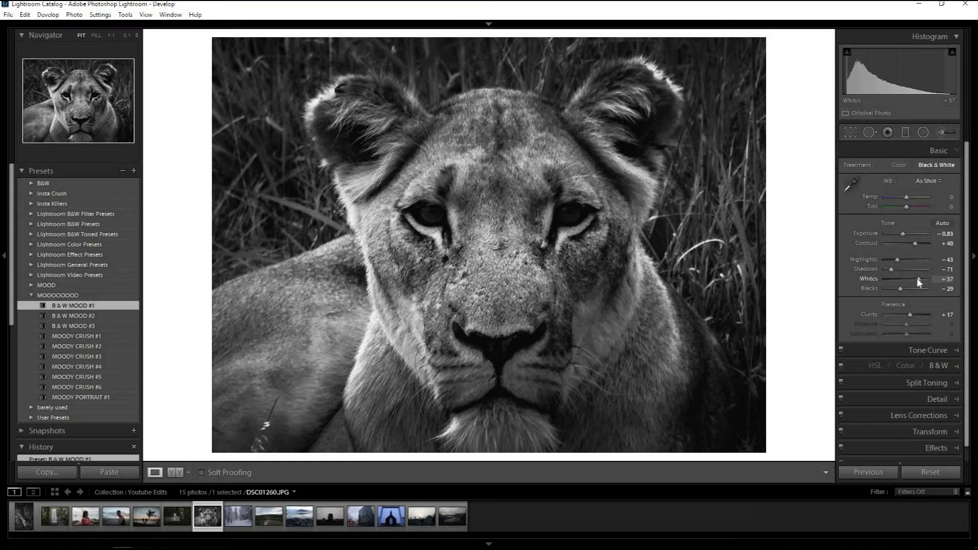
drag(919, 282, 916, 282)
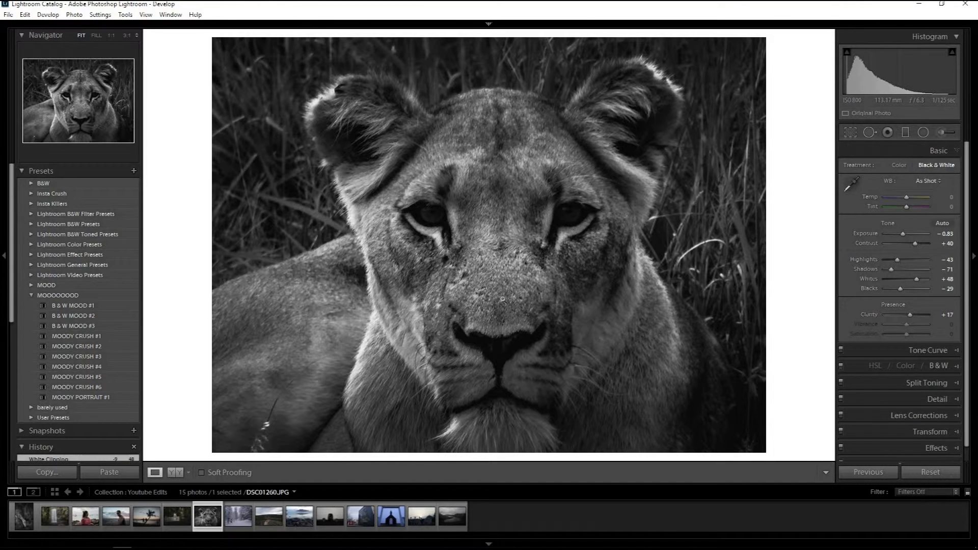
click(907, 133)
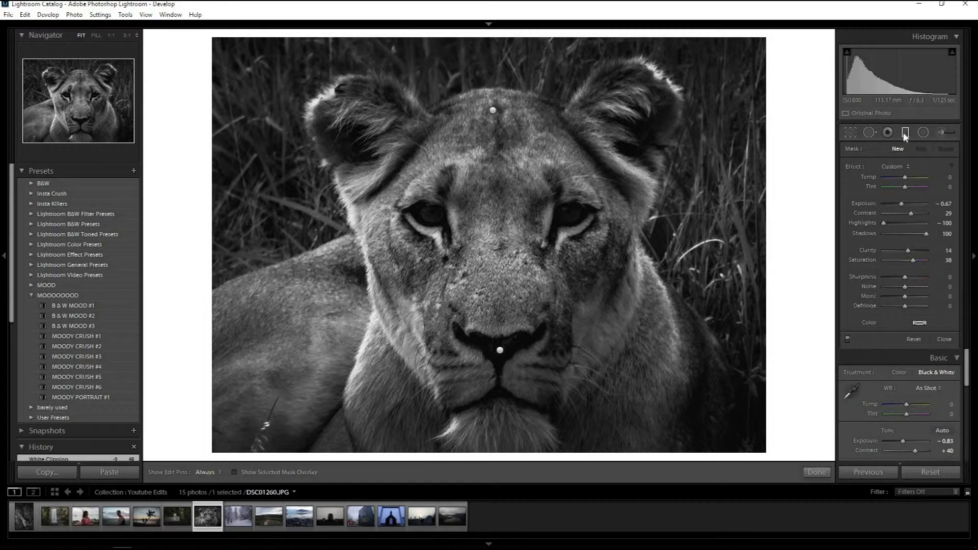
click(493, 112)
drag(494, 110, 513, 44)
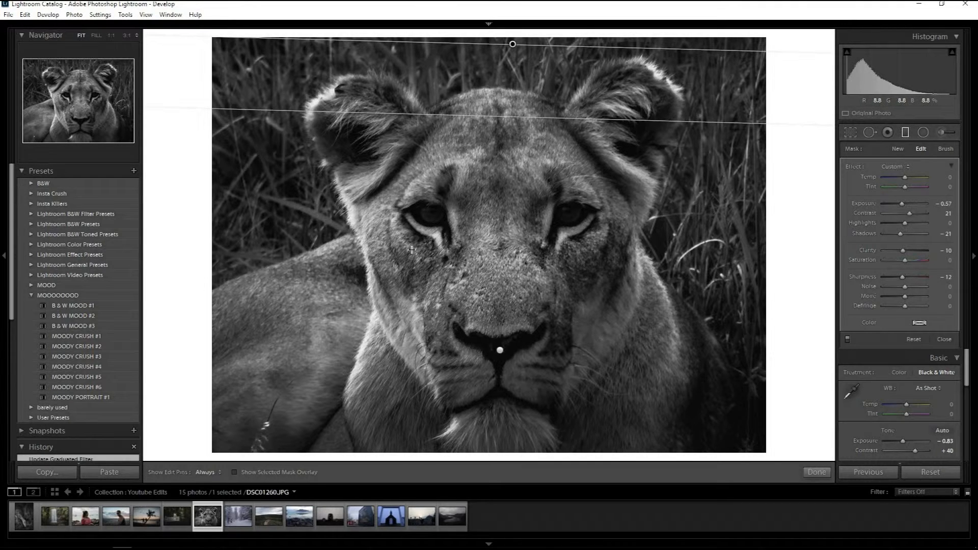
drag(501, 352, 496, 424)
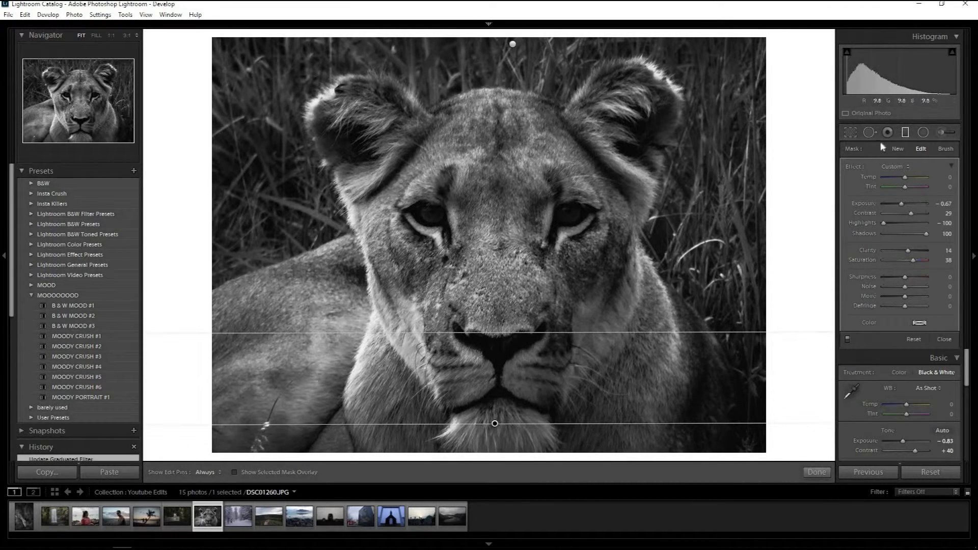
click(903, 133)
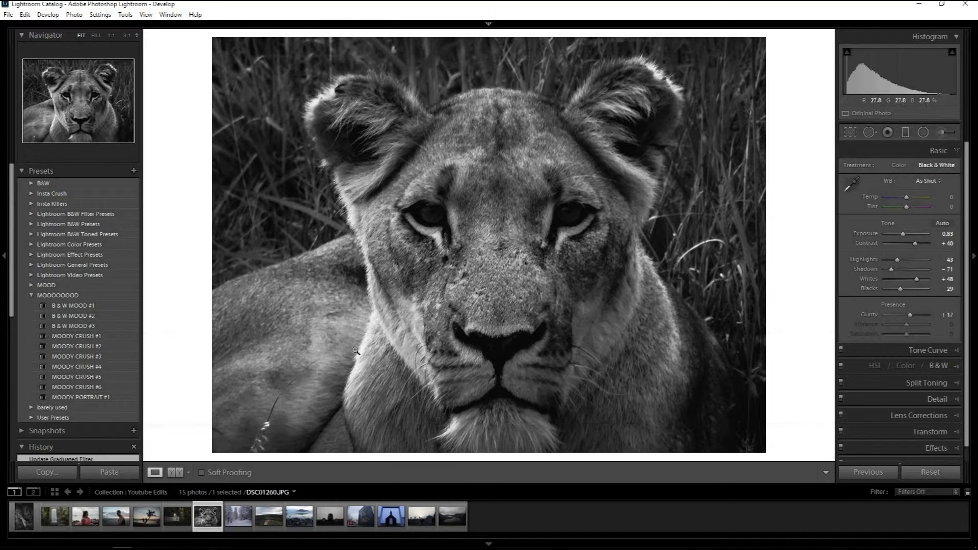
Open the snowy forest path photo and apply the B & W MOOD #1 preset.
click(250, 524)
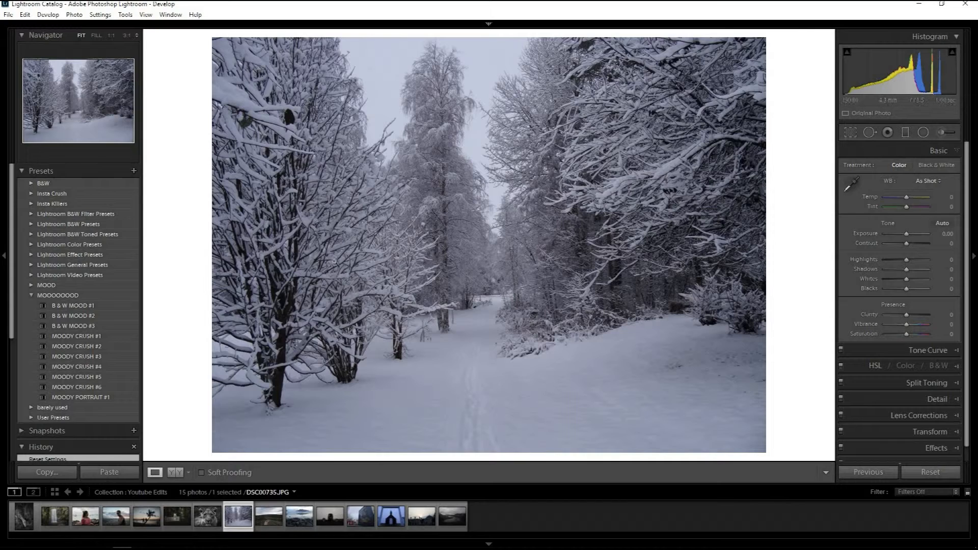
click(83, 306)
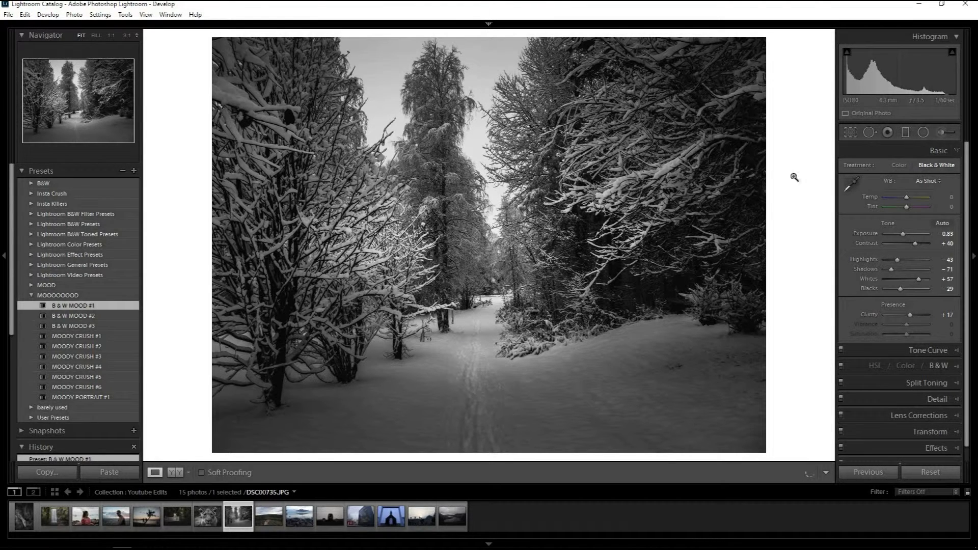
Paint an adjustment brush stroke along the snowy path, from the foreground up to the trees.
key(k)
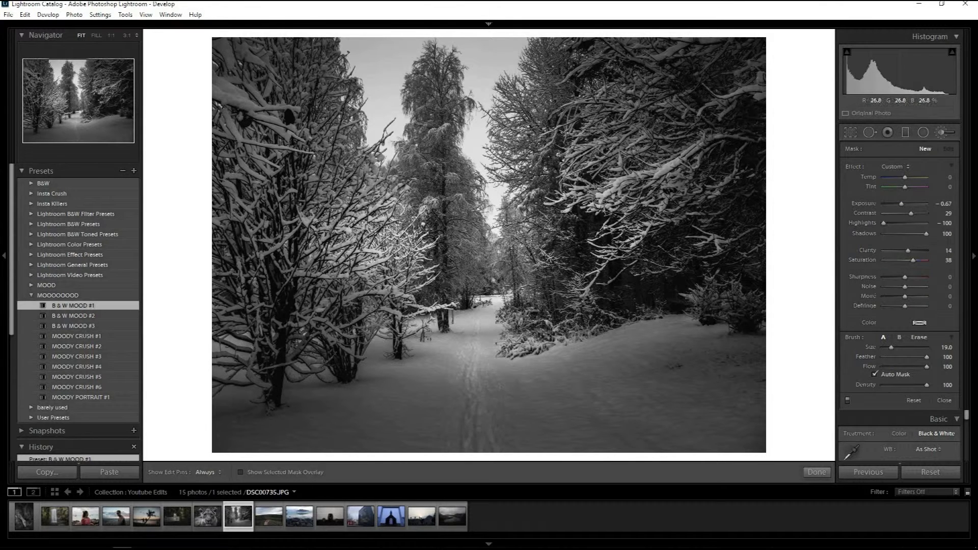
key(h)
drag(476, 440, 484, 306)
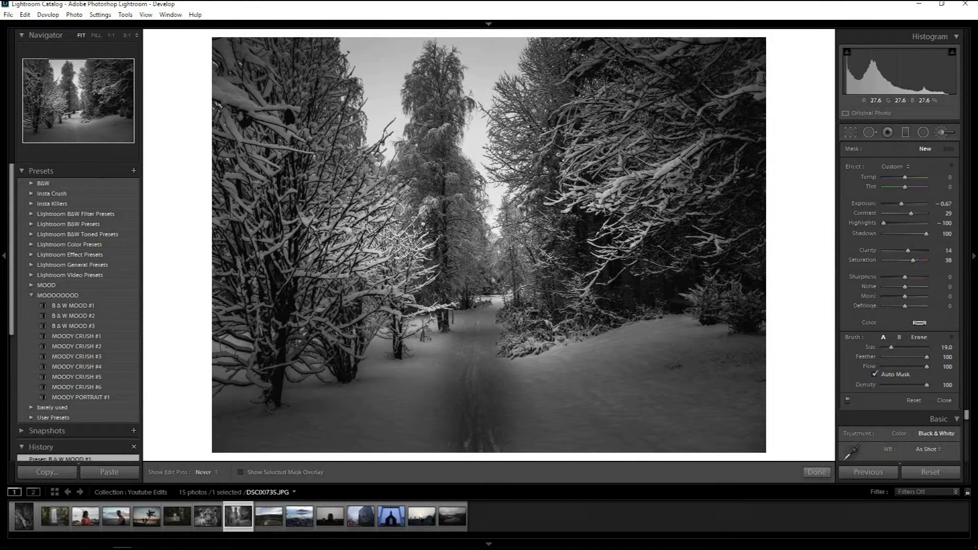
Reset the path brush's effect sliders, set exposure to 0.29, contrast to 19 and clarity to 33, and compare with the brush off.
double_click(852, 167)
drag(905, 203, 908, 205)
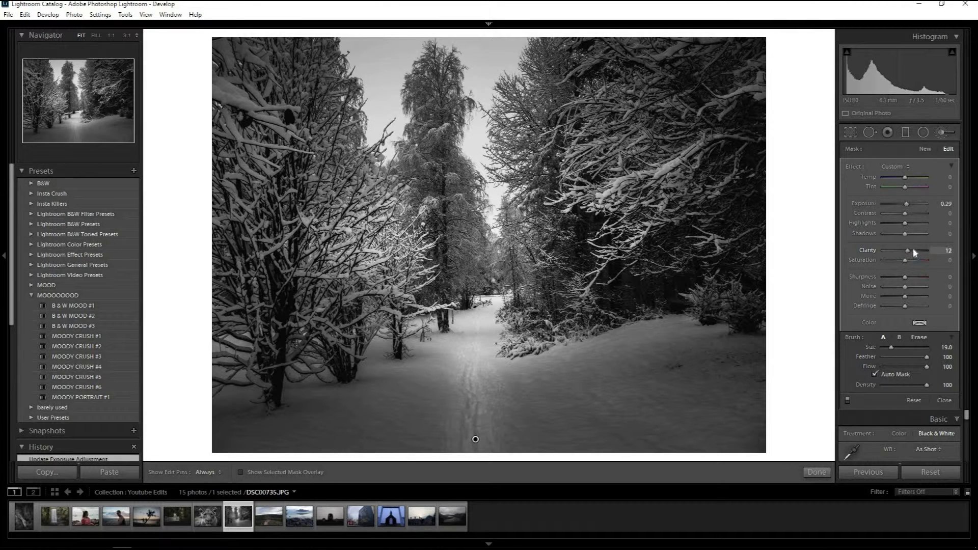
drag(914, 251, 912, 249)
drag(911, 216, 912, 215)
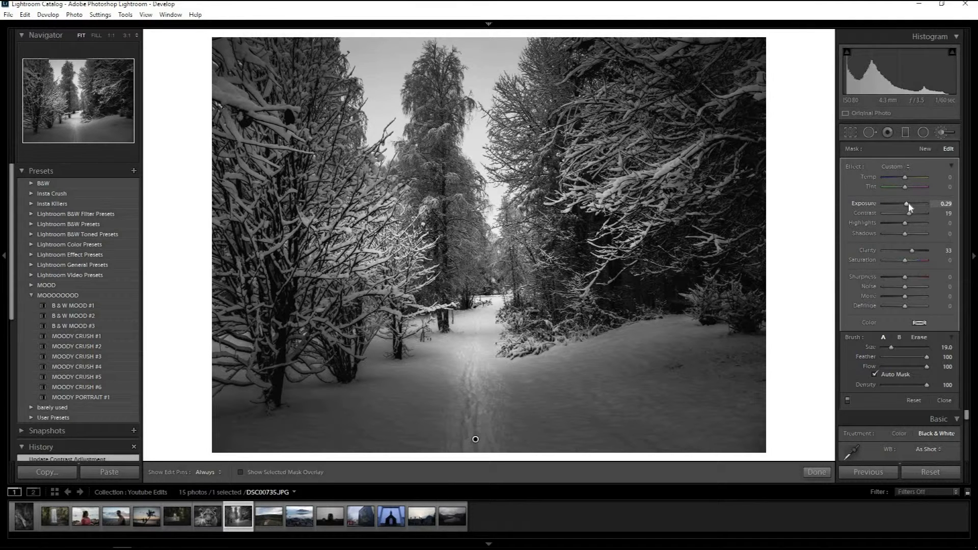
drag(911, 206, 906, 207)
click(848, 400)
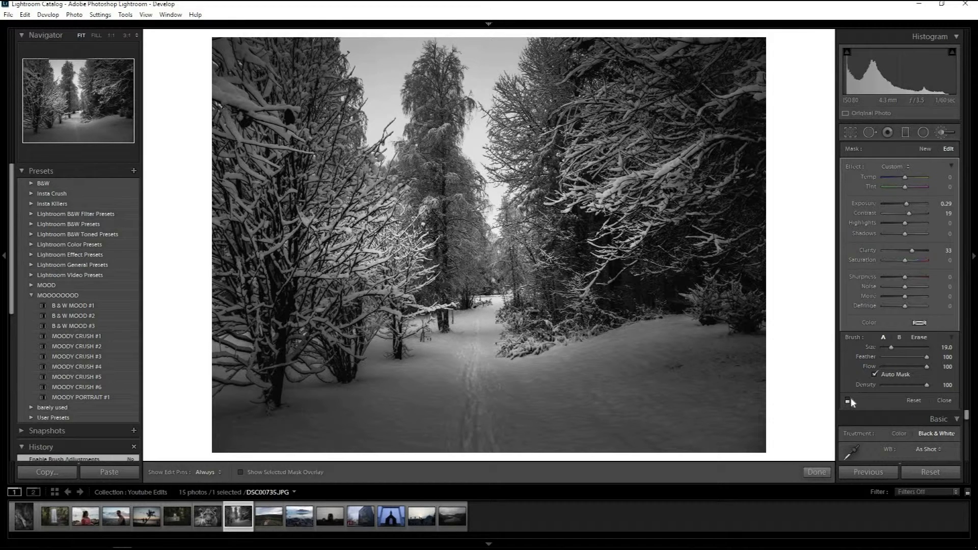
click(847, 401)
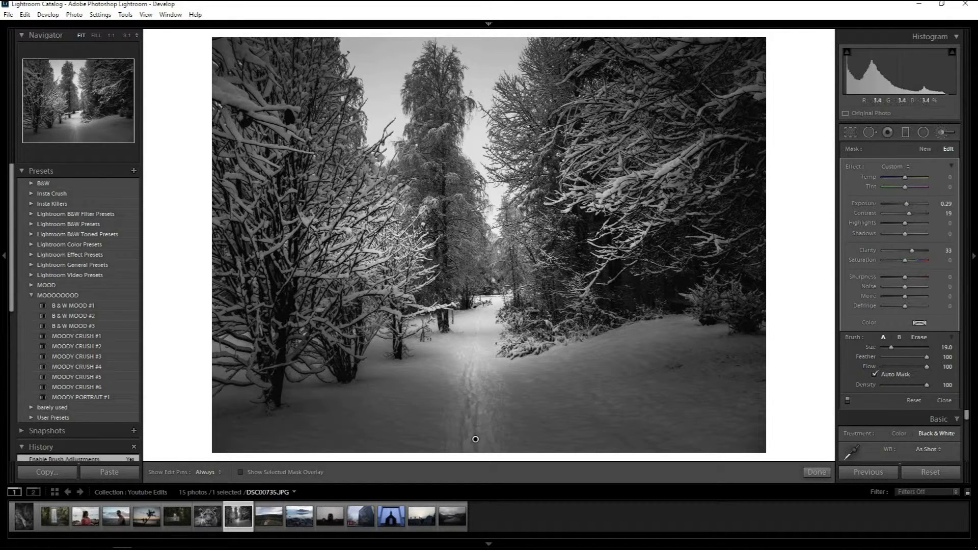
Move the snowy forest photo's sky graduated filter up to the photo's upper edge.
click(907, 135)
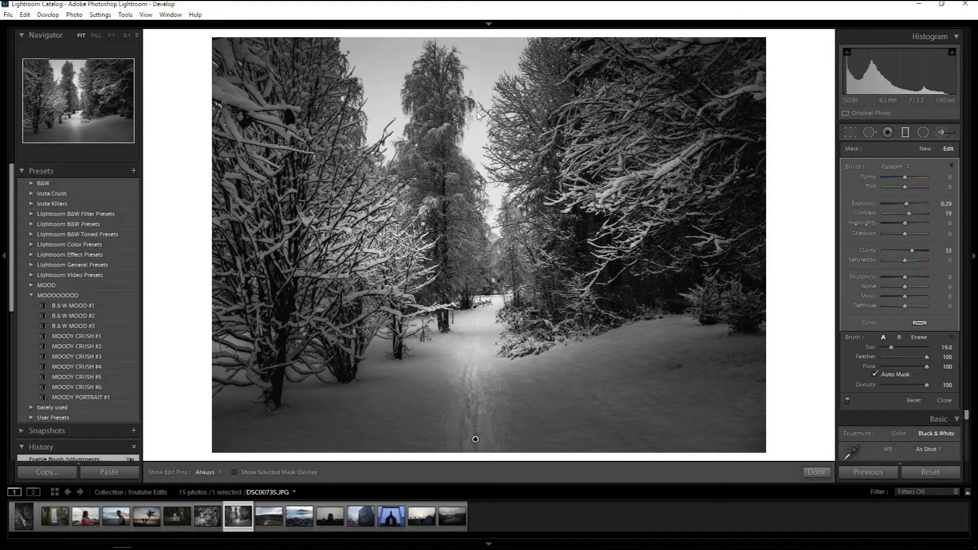
drag(494, 111, 519, 21)
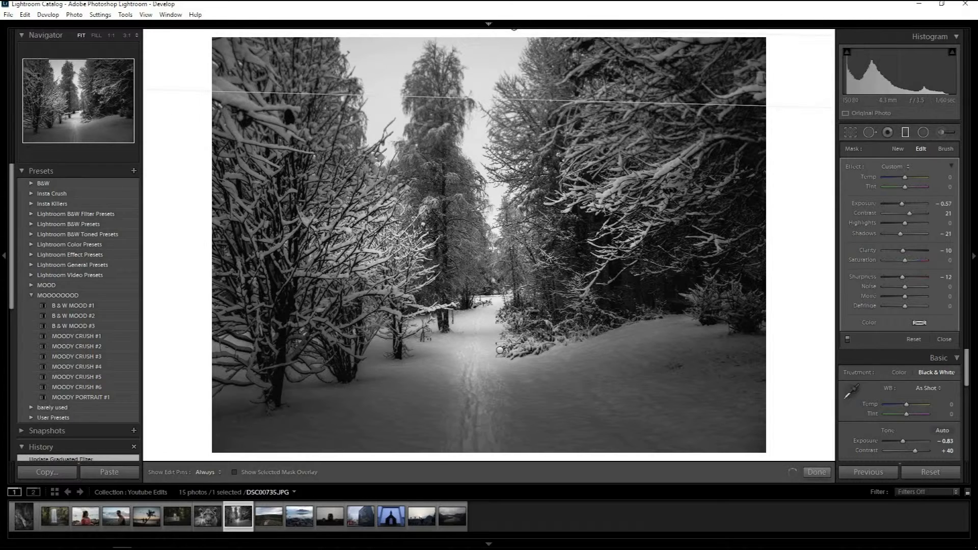
right_click(514, 32)
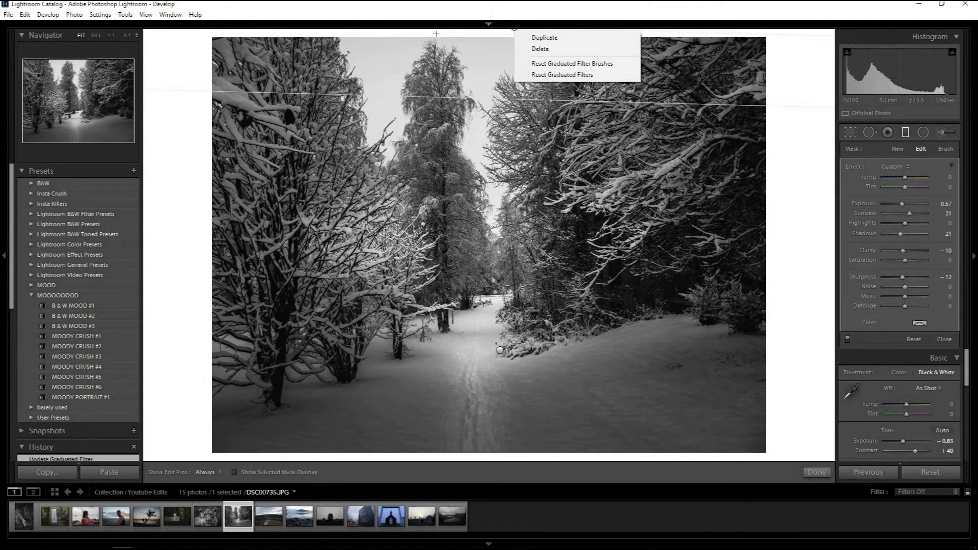
click(441, 56)
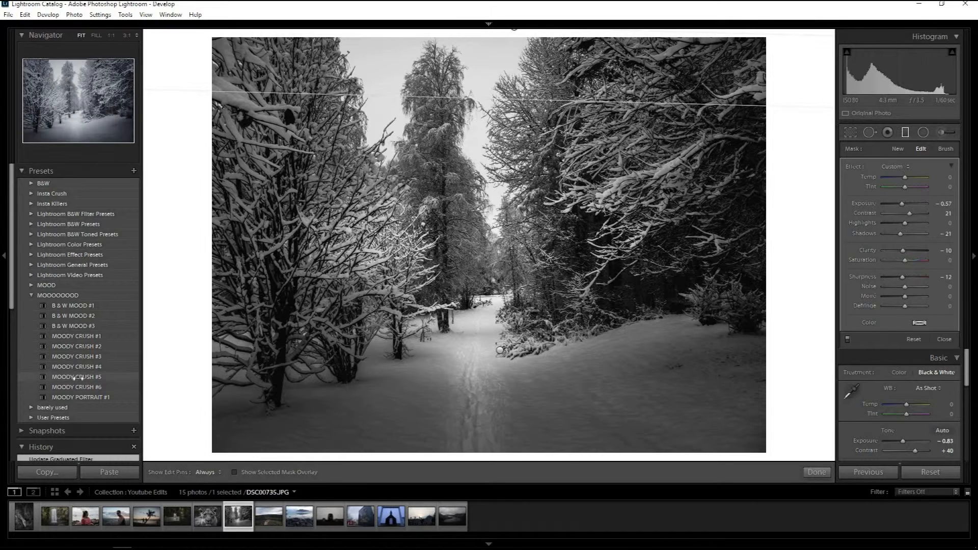
Open the photo of the hand holding ice, try MOODY CRUSH #4, #5 and #6, and settle on MOODY CRUSH #5.
click(267, 518)
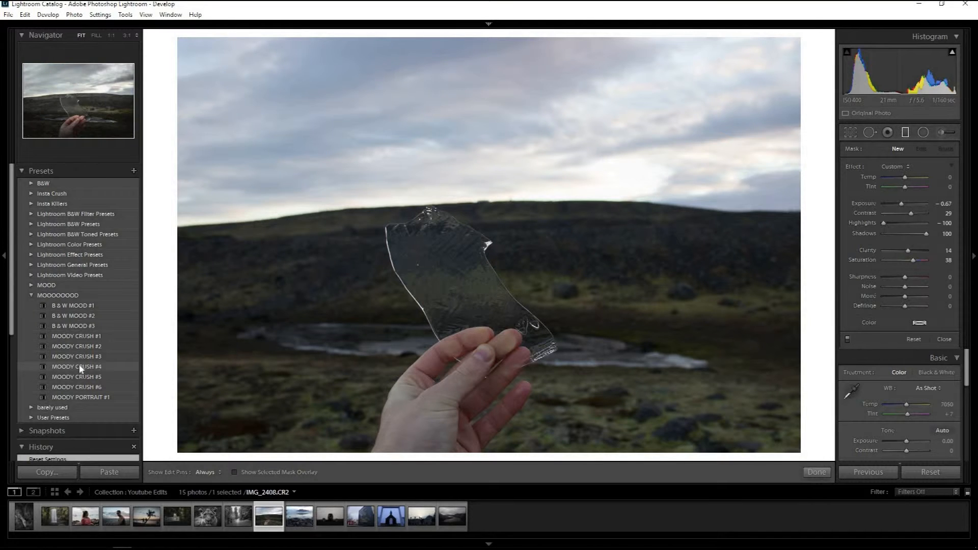
click(79, 366)
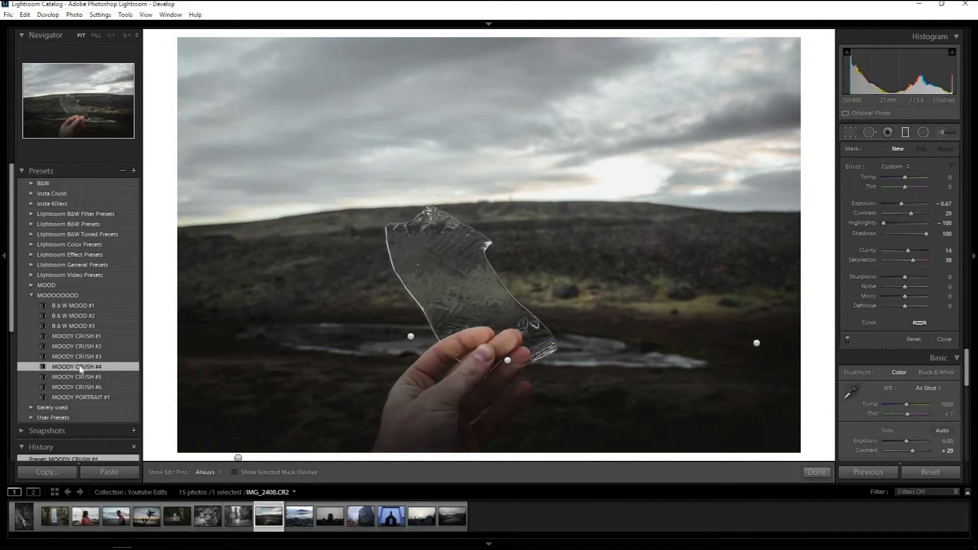
click(906, 135)
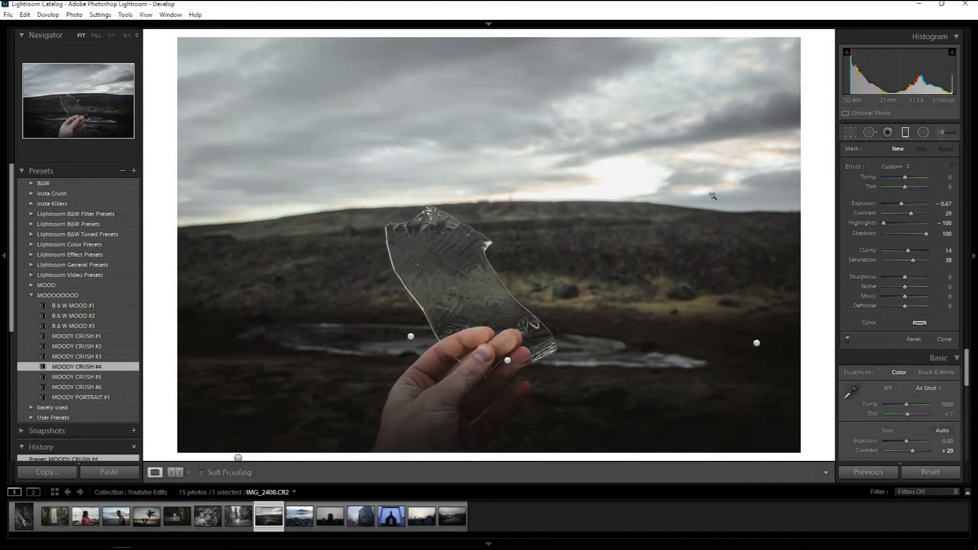
click(60, 377)
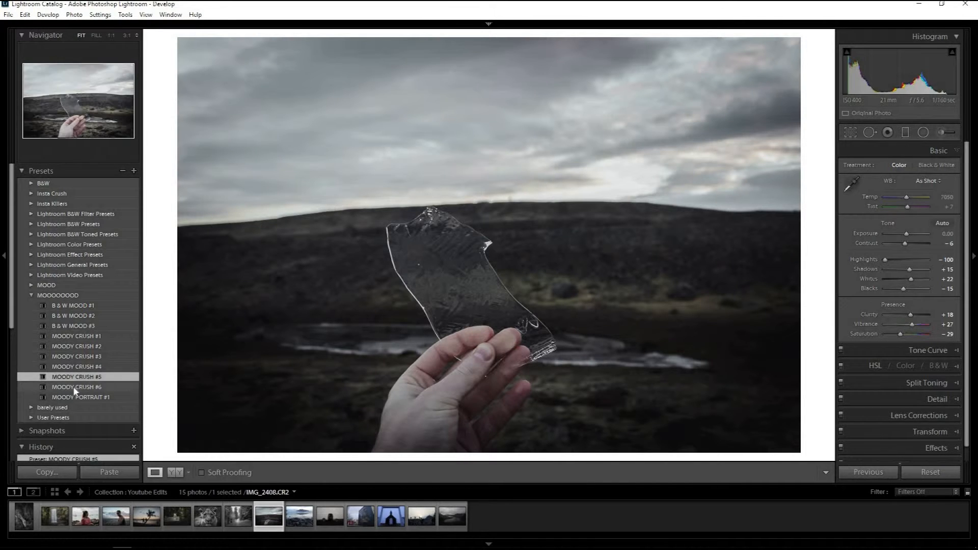
click(75, 389)
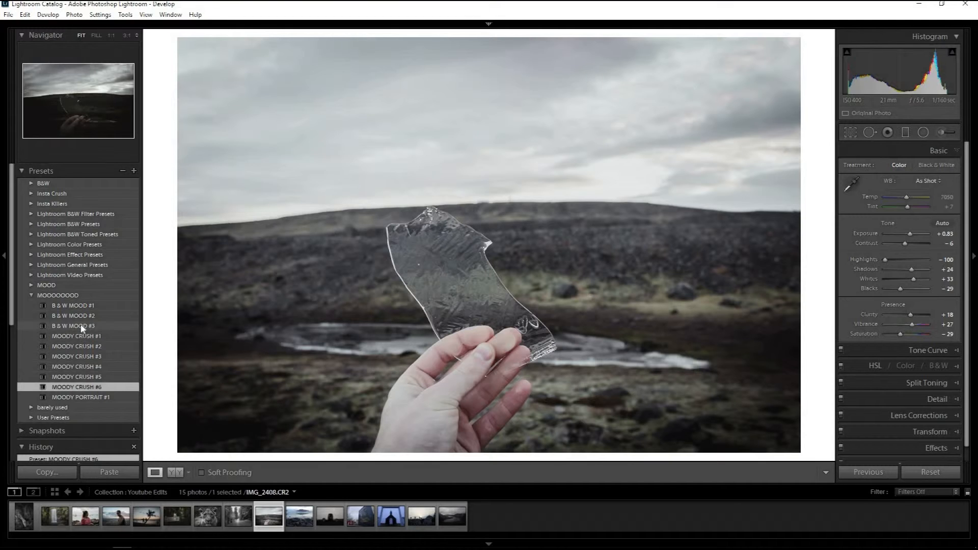
click(79, 369)
click(81, 377)
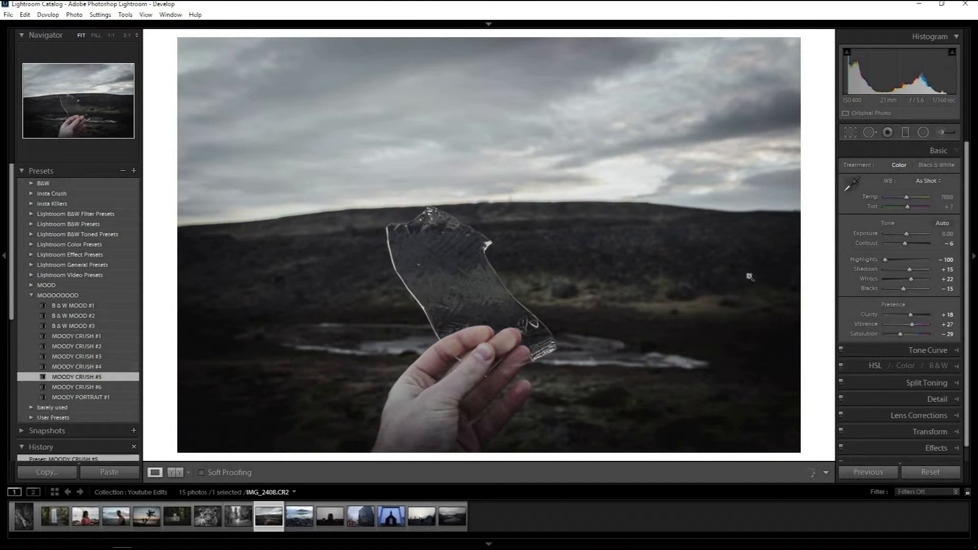
Add a graduated filter from the sky down to the hillside with exposure -0.29, contrast 33, highlights -100 and clarity 21.
click(905, 133)
drag(499, 36, 498, 277)
double_click(854, 171)
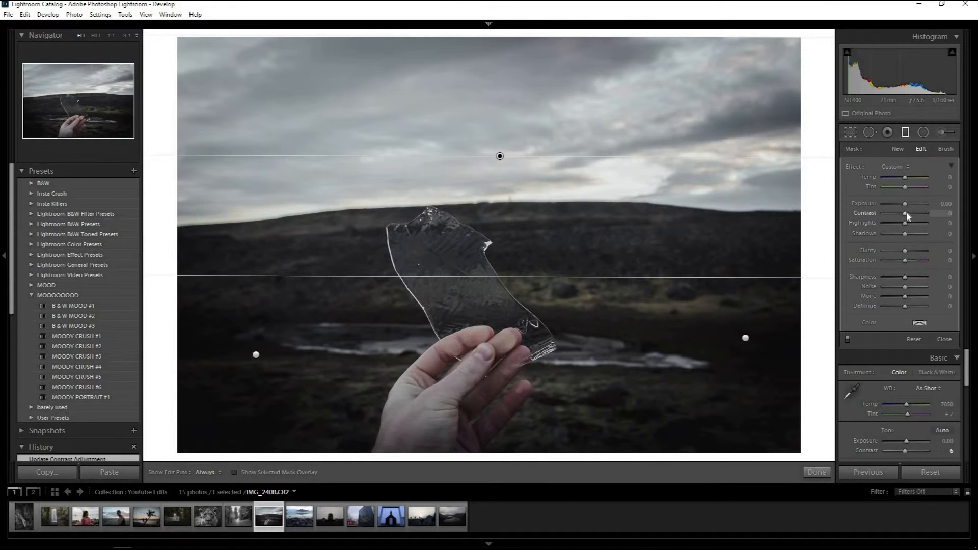
click(913, 214)
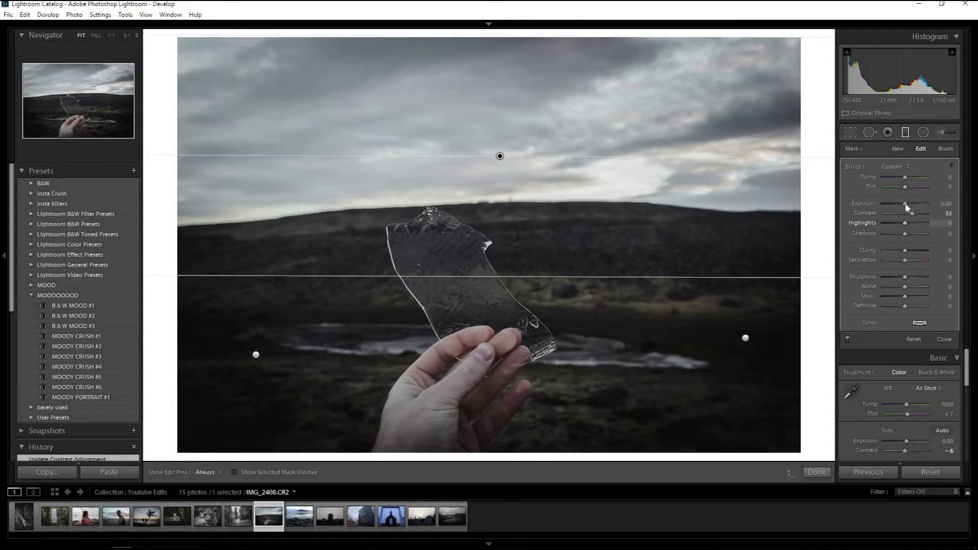
drag(905, 206, 904, 205)
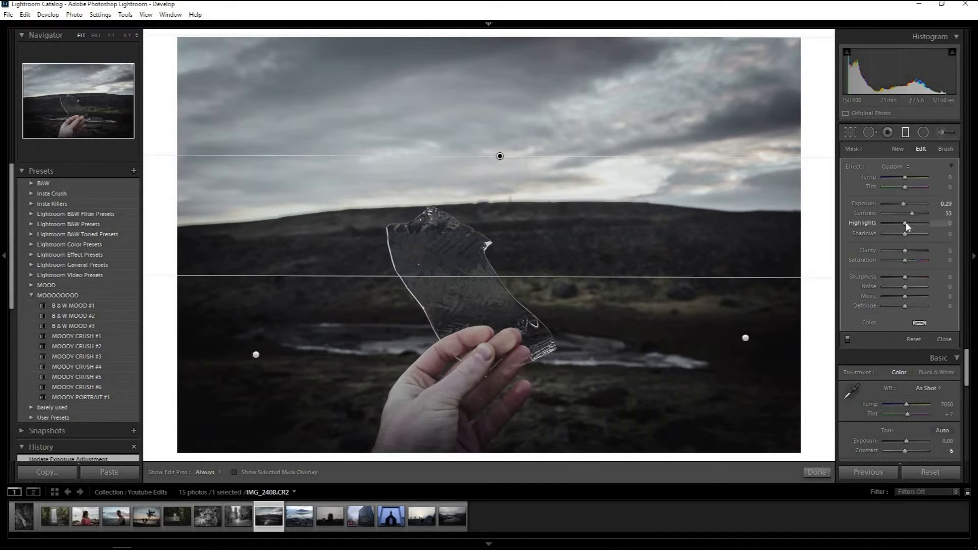
click(908, 250)
drag(911, 252, 913, 252)
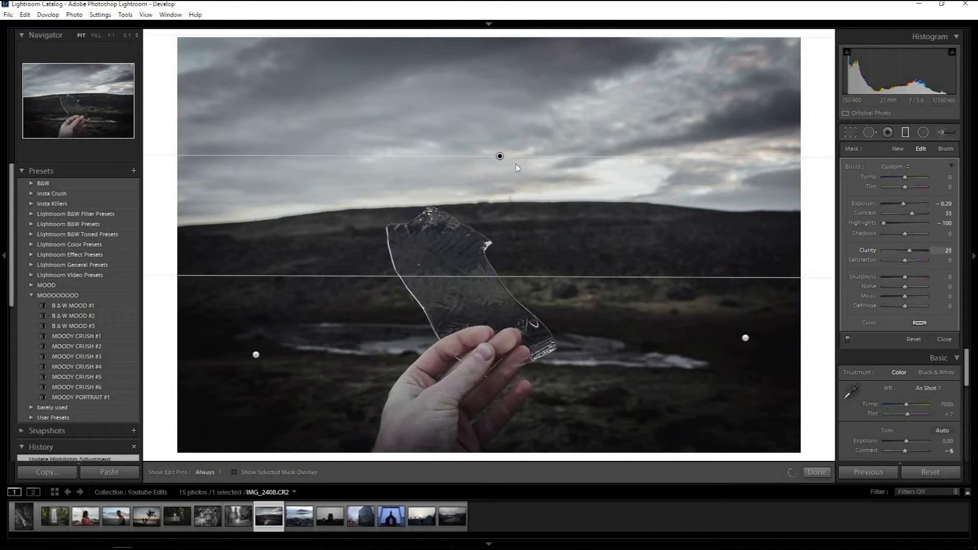
Lower the sky graduated filter to the horizon and move the two lower filters outward into the photo's bottom corners.
drag(503, 172, 508, 191)
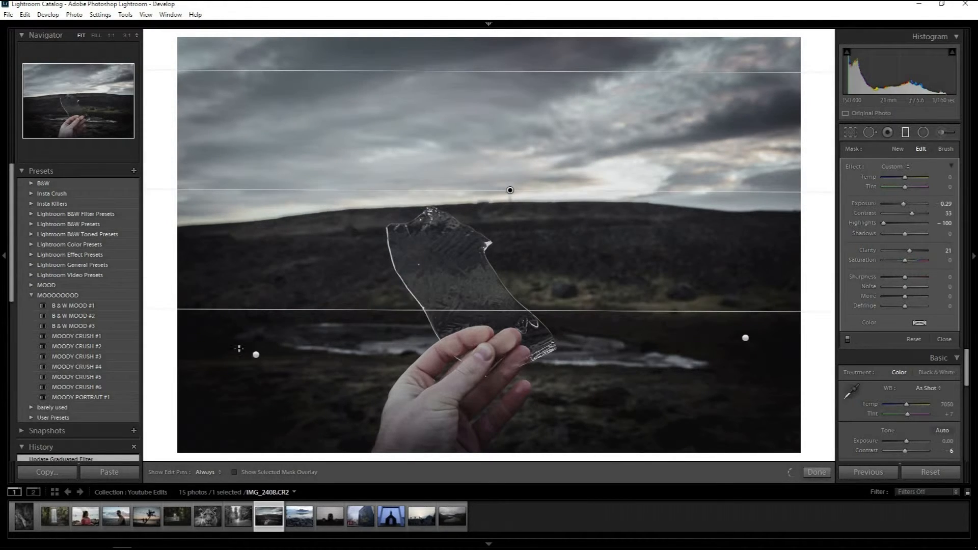
drag(256, 355, 210, 420)
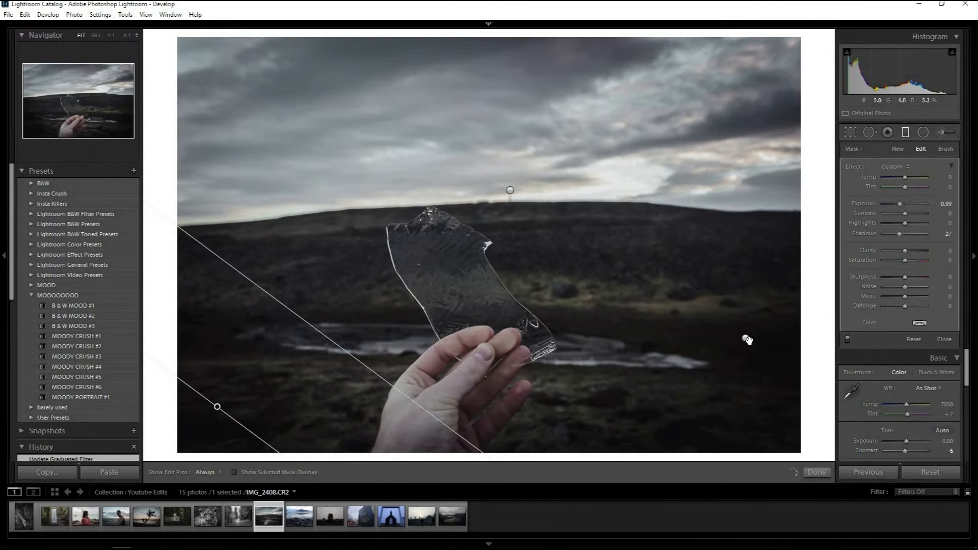
mouse_move(747, 339)
mouse_down()
mouse_move(777, 413)
mouse_move(794, 400)
mouse_up()
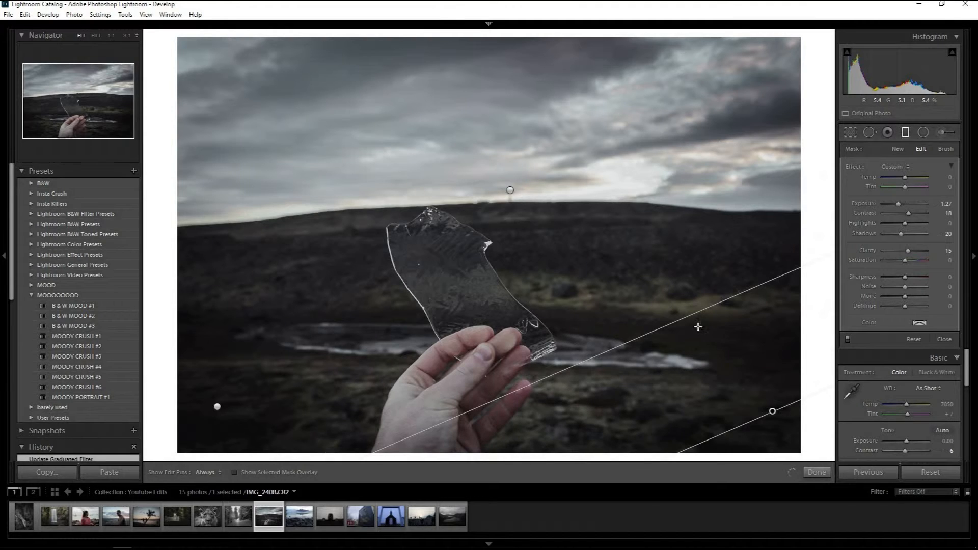
click(905, 133)
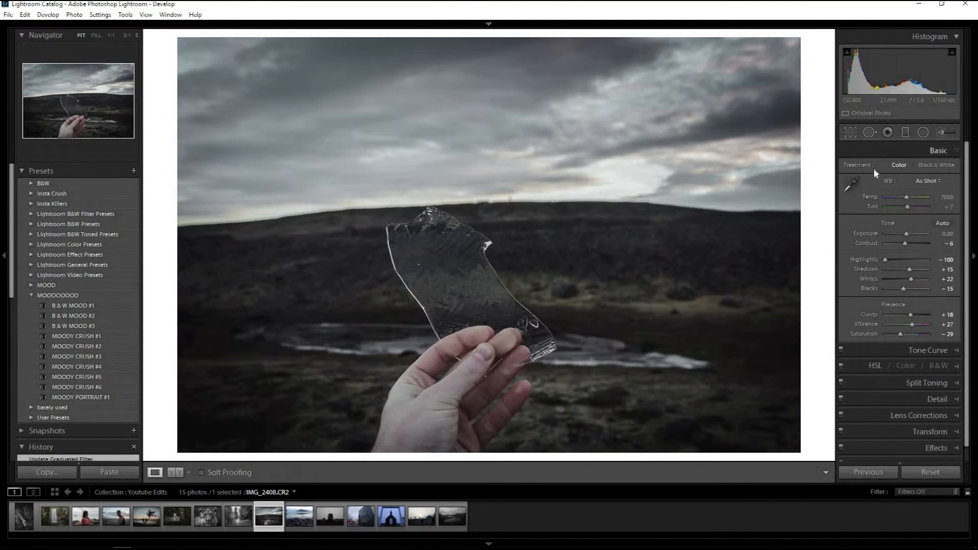
Set the ice photo's overall contrast to +12 and compare the edit with the original.
click(909, 242)
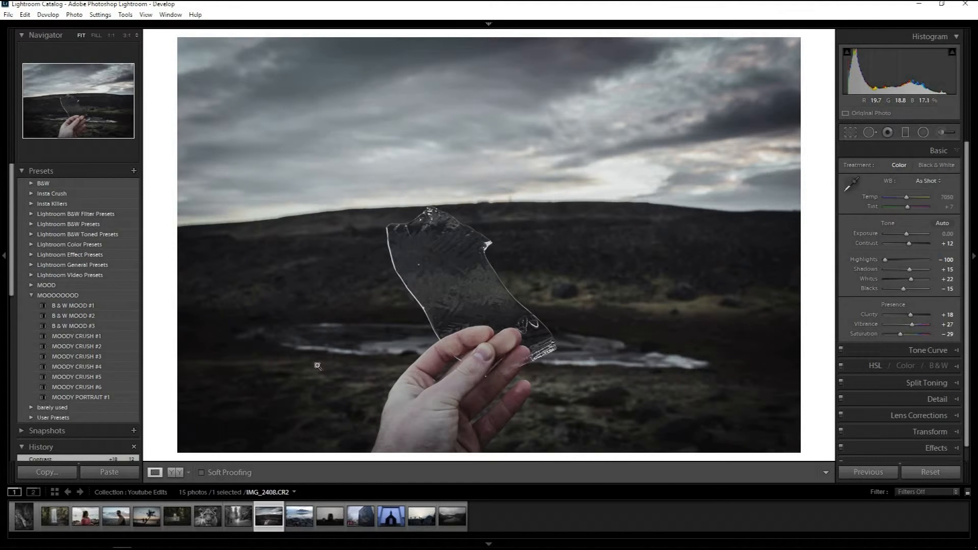
key(backslash)
key(backslash)
key(backslash)
key(backslash)
Apply B & W MOOD #1 to the glacier lagoon photo and spread its three radial filters along the icebergs and mountain base.
key(Right)
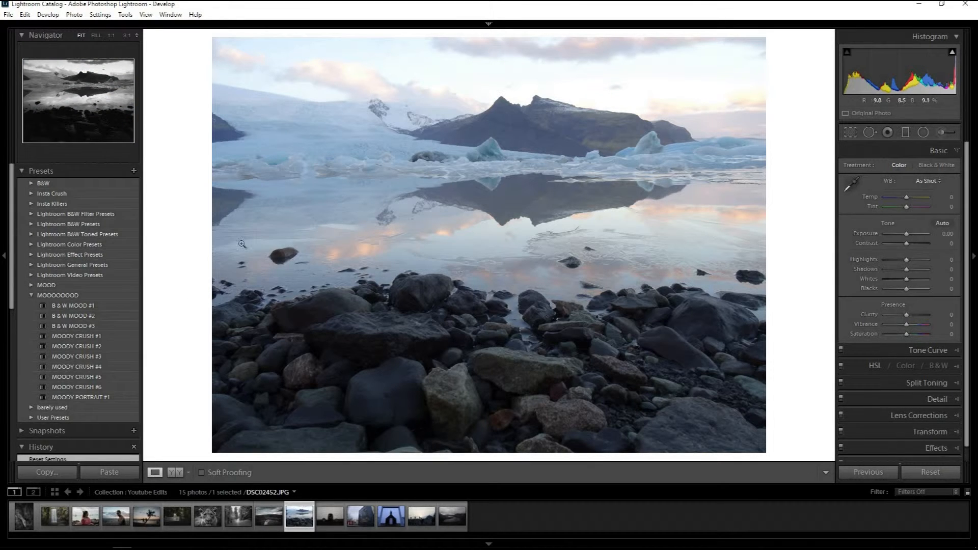
click(83, 307)
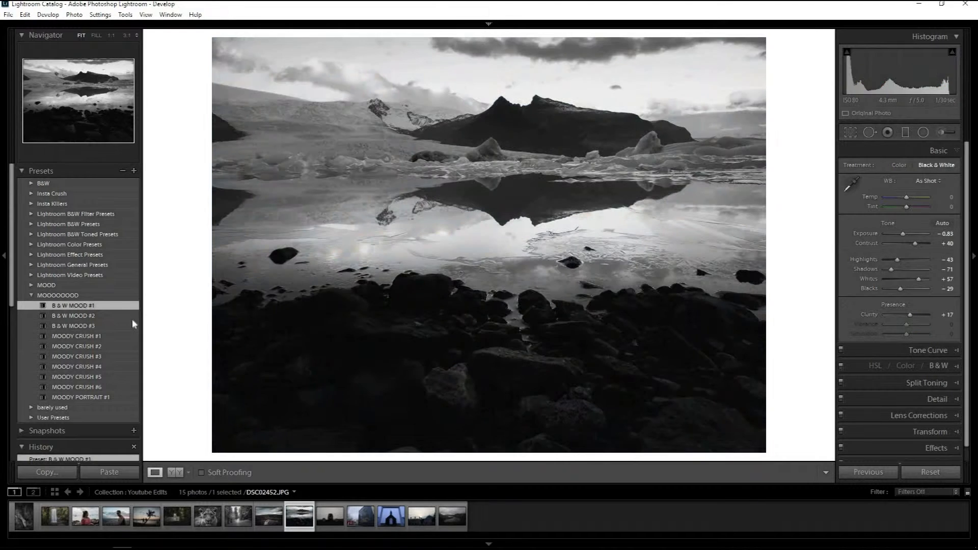
click(923, 132)
mouse_move(380, 236)
mouse_down()
mouse_move(484, 286)
mouse_move(539, 151)
mouse_up()
drag(575, 240, 300, 141)
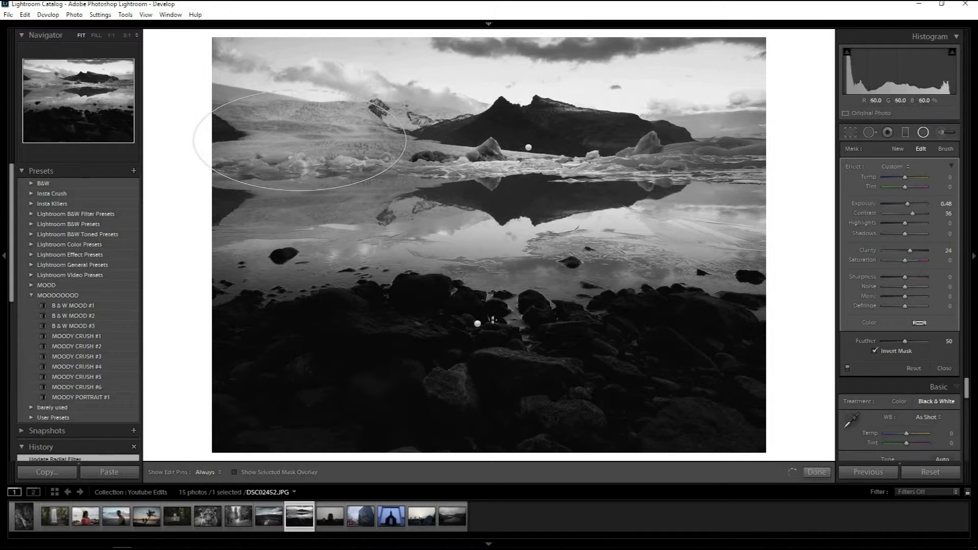
drag(478, 329, 663, 158)
click(527, 148)
drag(421, 148, 367, 148)
drag(478, 149, 422, 147)
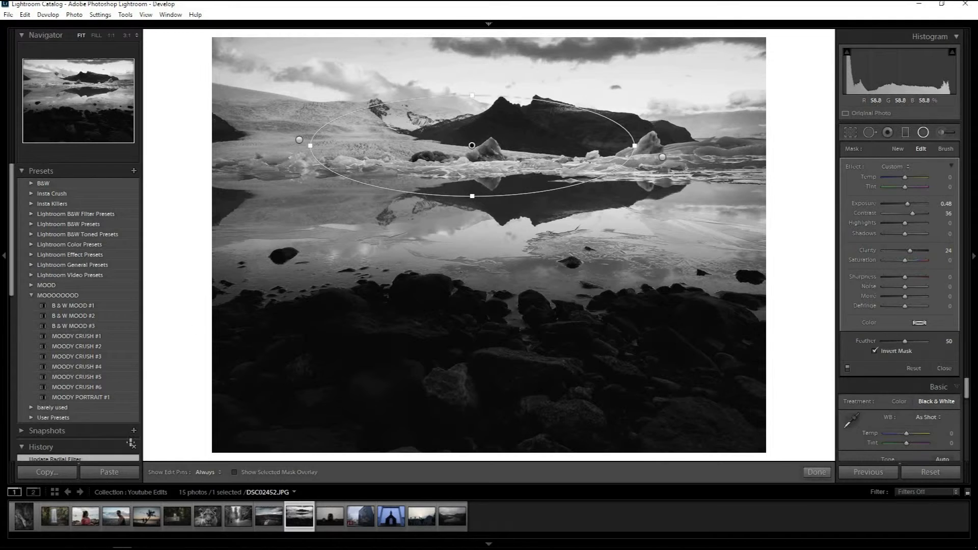
Switch the glacier lagoon photo to the MOODY CRUSH #3 preset and compare the edit with the original.
click(75, 358)
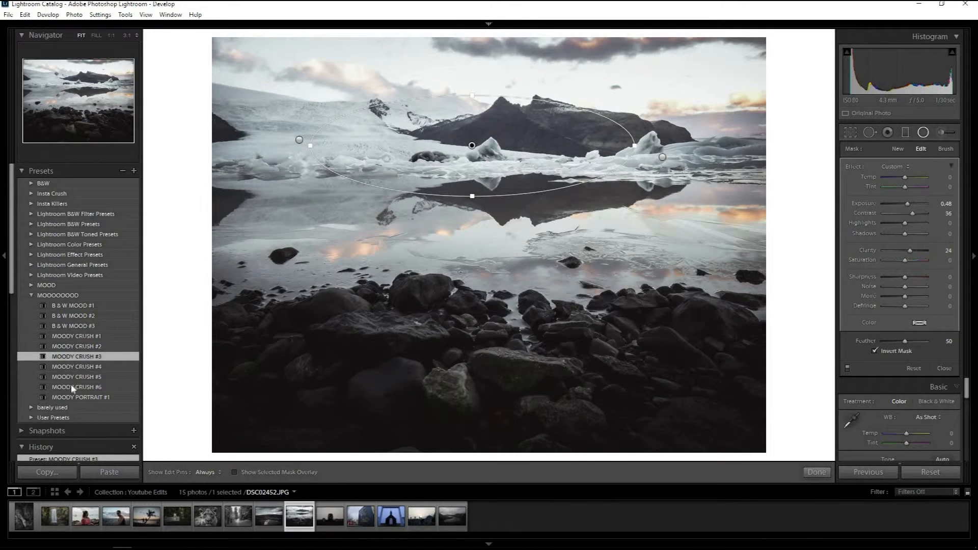
click(923, 136)
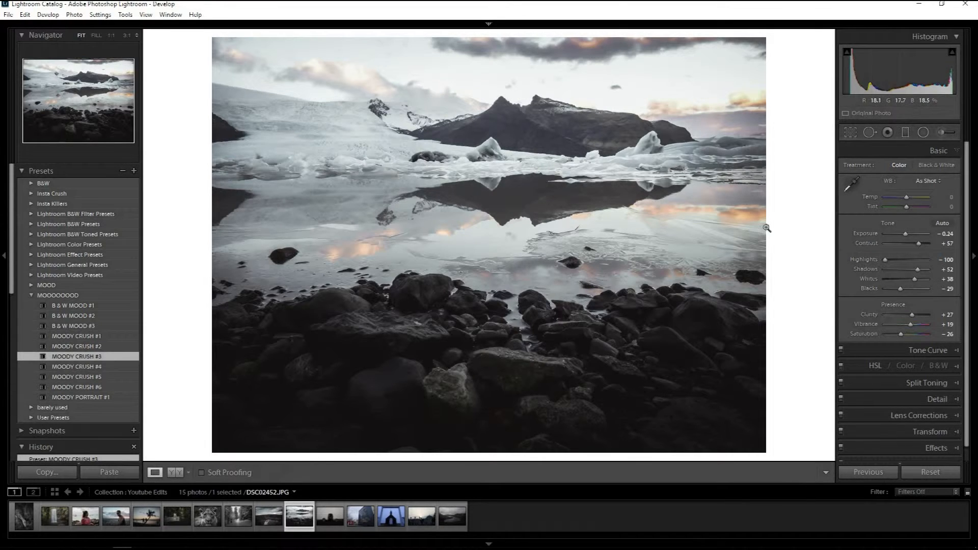
key(backslash)
key(backslash)
key(backslash)
key(backslash)
Open the plane wreck photo, try the three B & W MOOD presets, settle on B & W MOOD #3 and set exposure to +0.36.
click(338, 518)
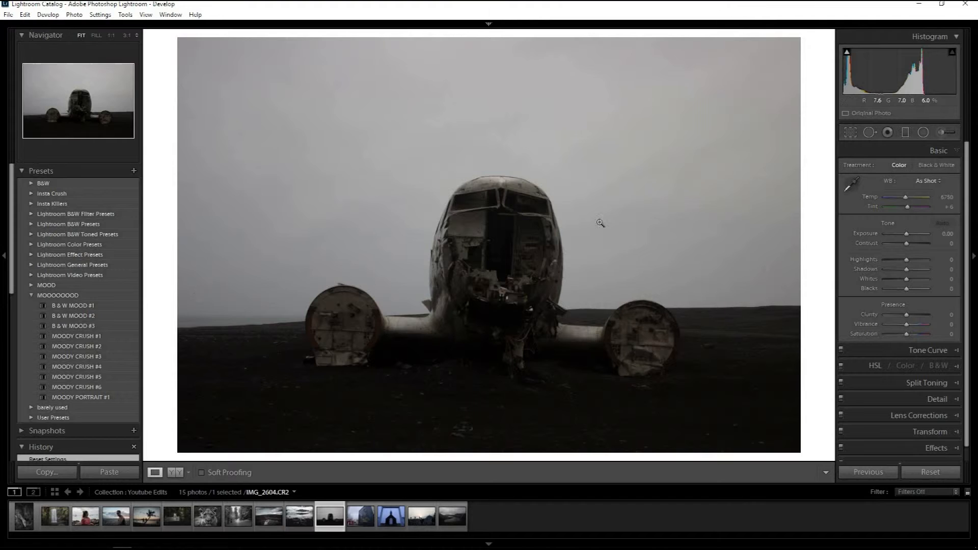
click(84, 305)
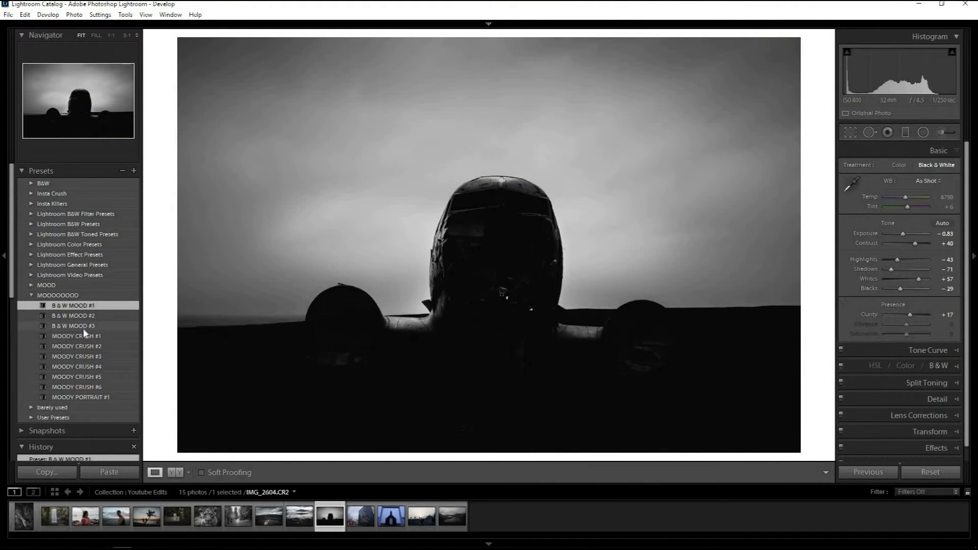
click(83, 326)
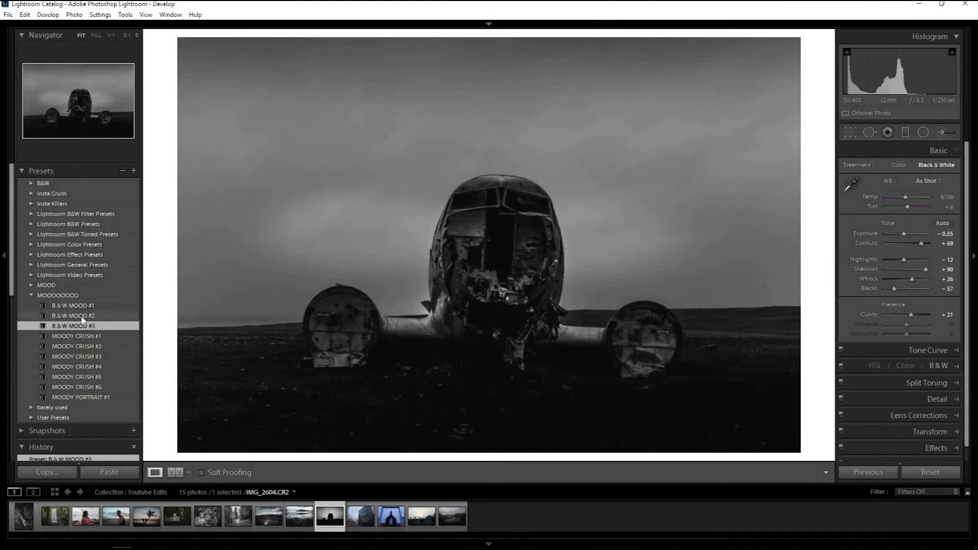
click(82, 317)
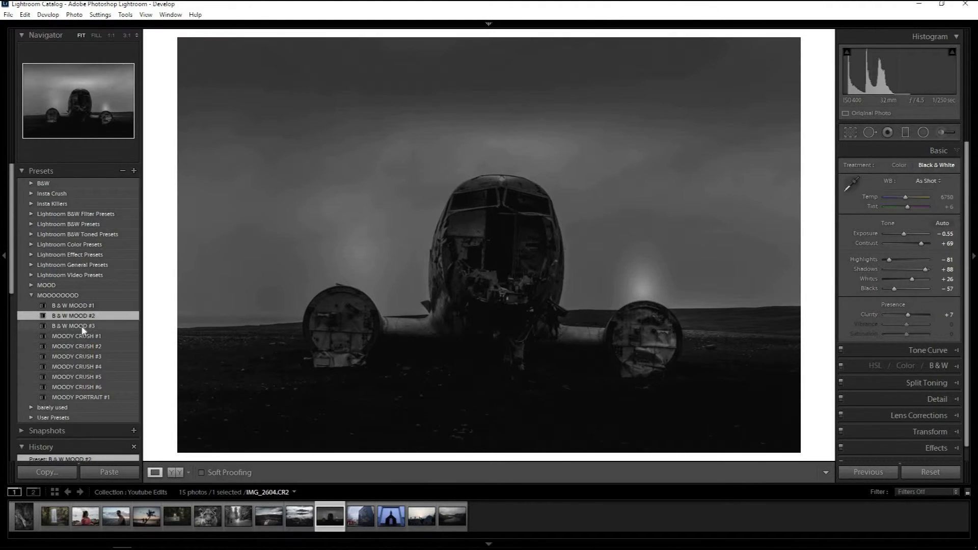
click(83, 327)
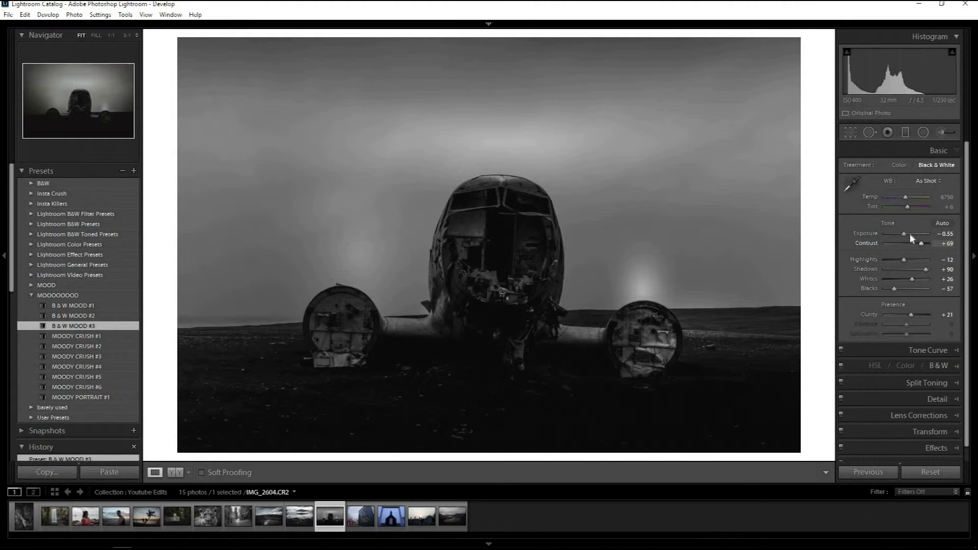
drag(906, 235, 909, 236)
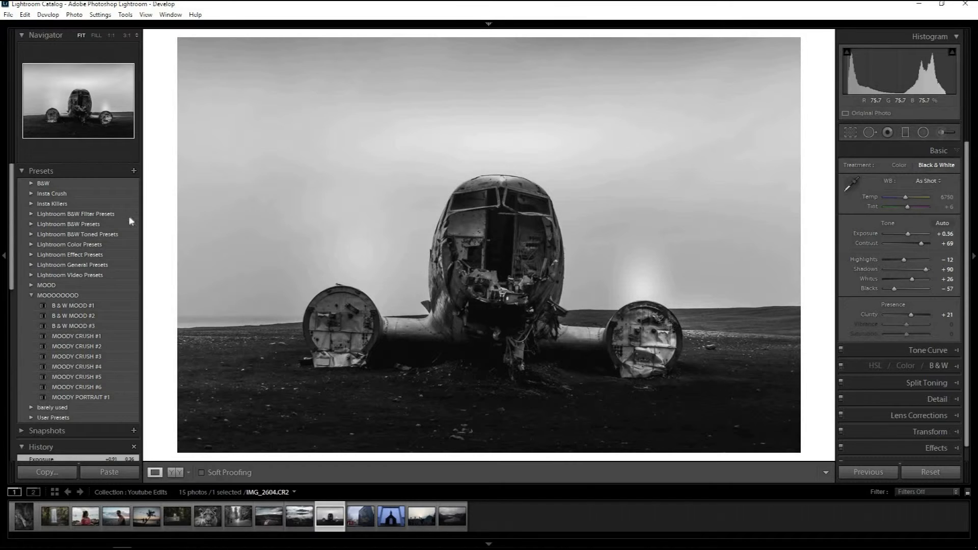
Try the MOODY CRUSH #4 and #5 presets on the plane wreck photo and settle on MOODY CRUSH #6.
click(81, 367)
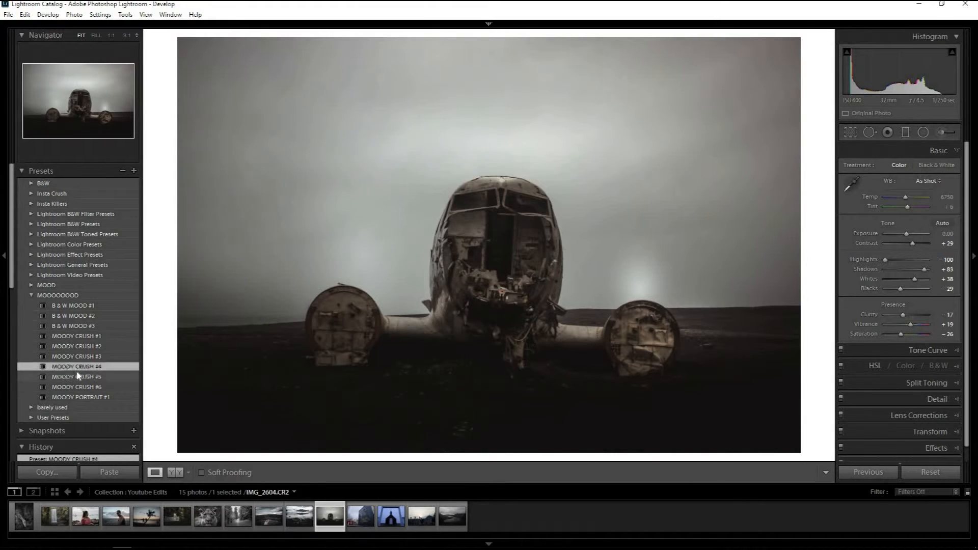
click(77, 377)
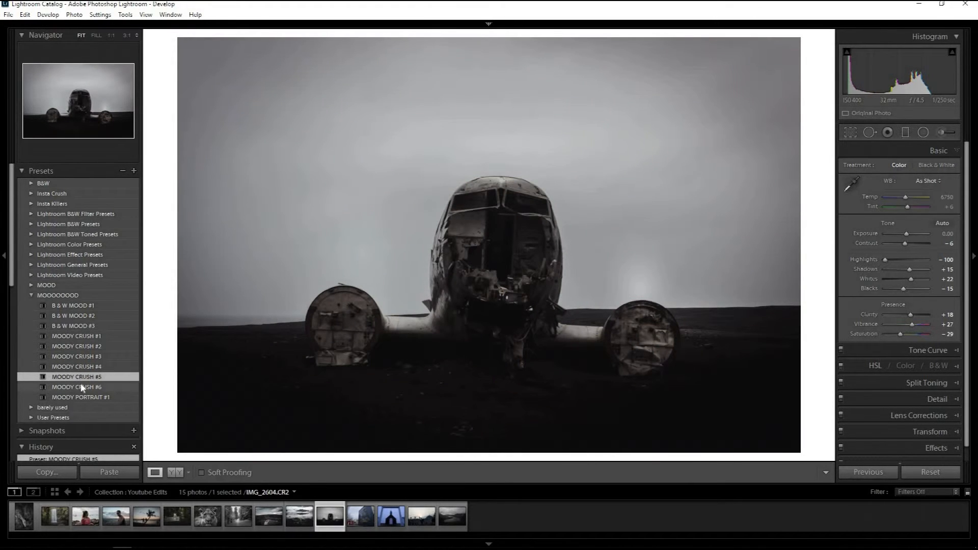
click(82, 388)
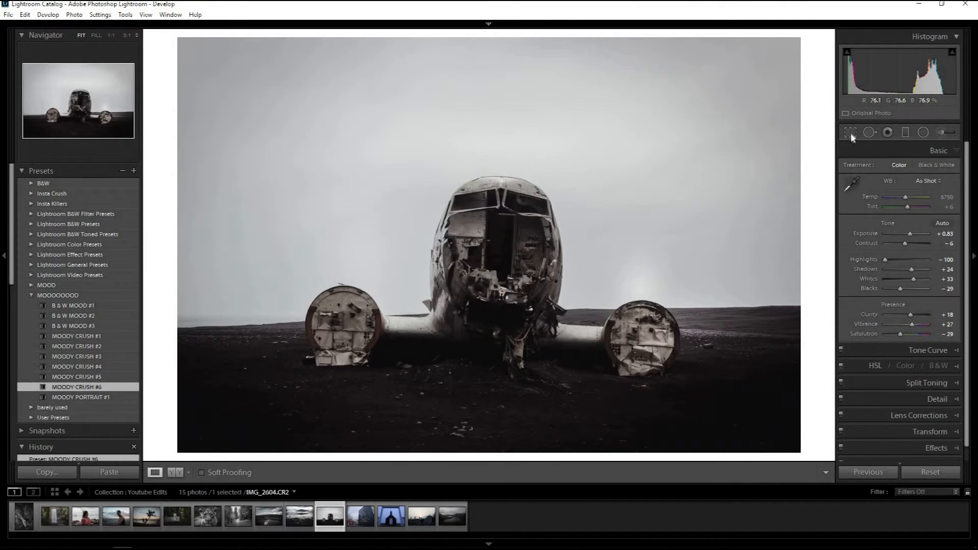
Straighten the plane wreck photo's crop to an angle of -1.14 and apply it.
key(r)
drag(808, 203, 808, 203)
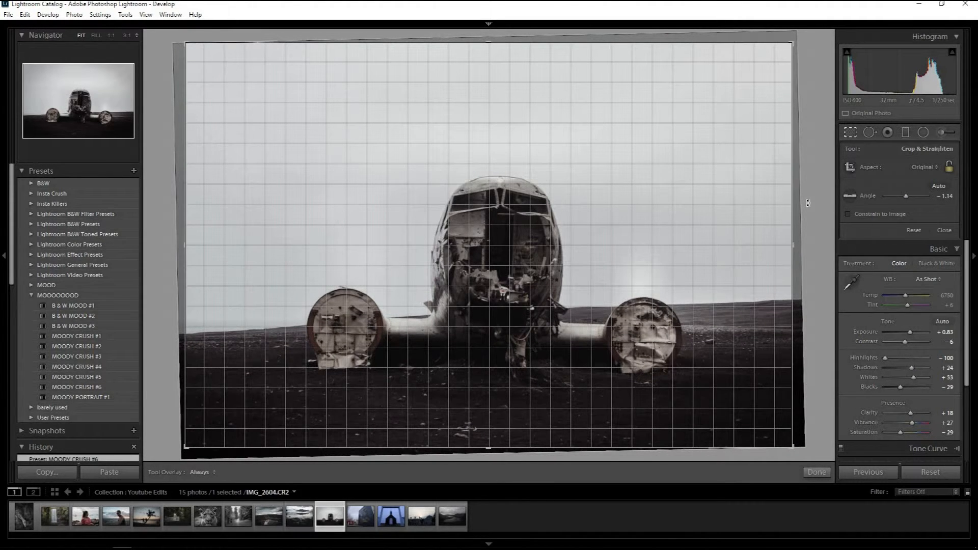
drag(814, 417, 814, 417)
click(817, 471)
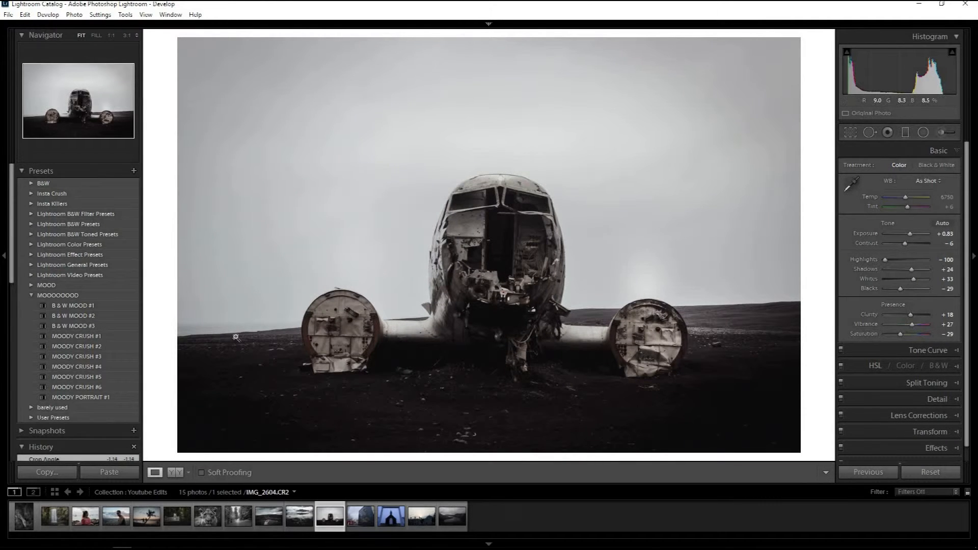
View the unedited mural photo, then review the black-and-white lioness and snowy forest edits.
click(360, 521)
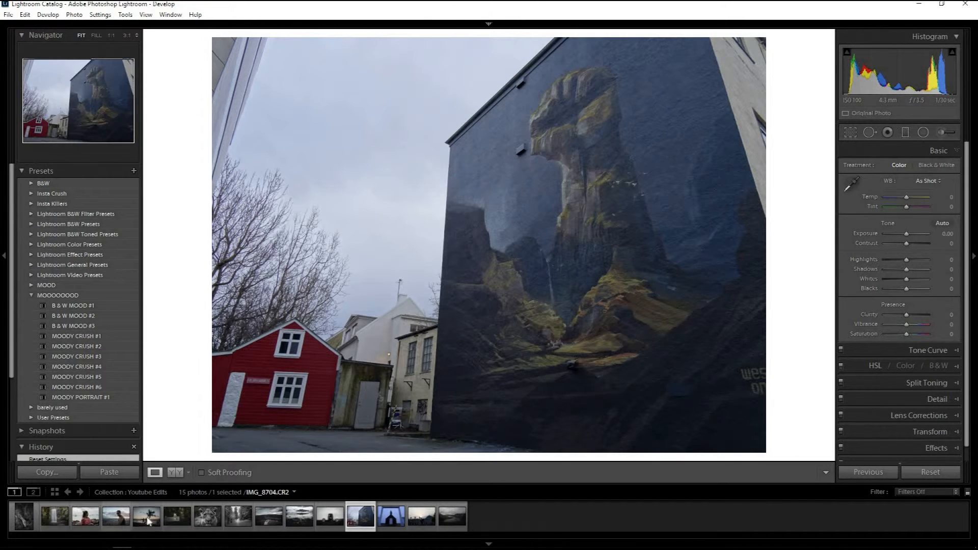
click(207, 519)
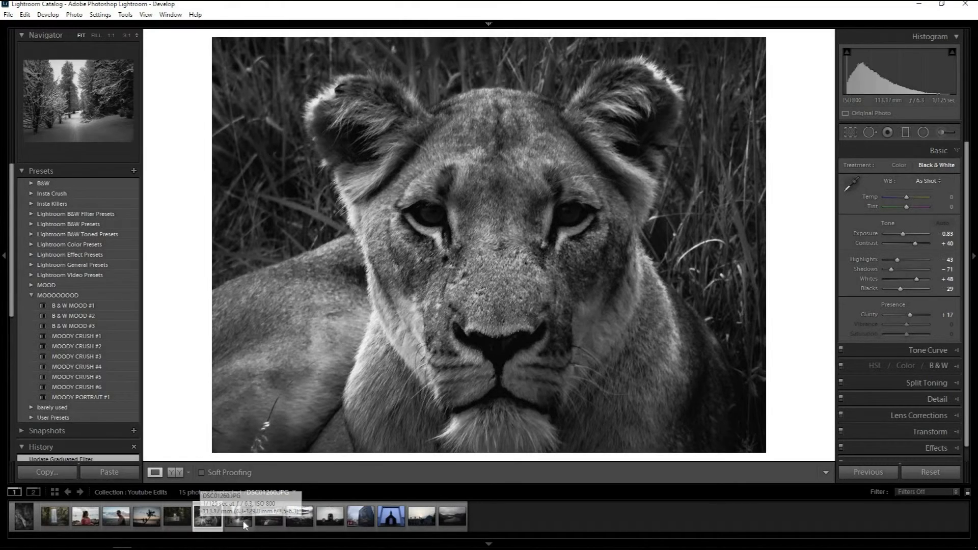
click(245, 525)
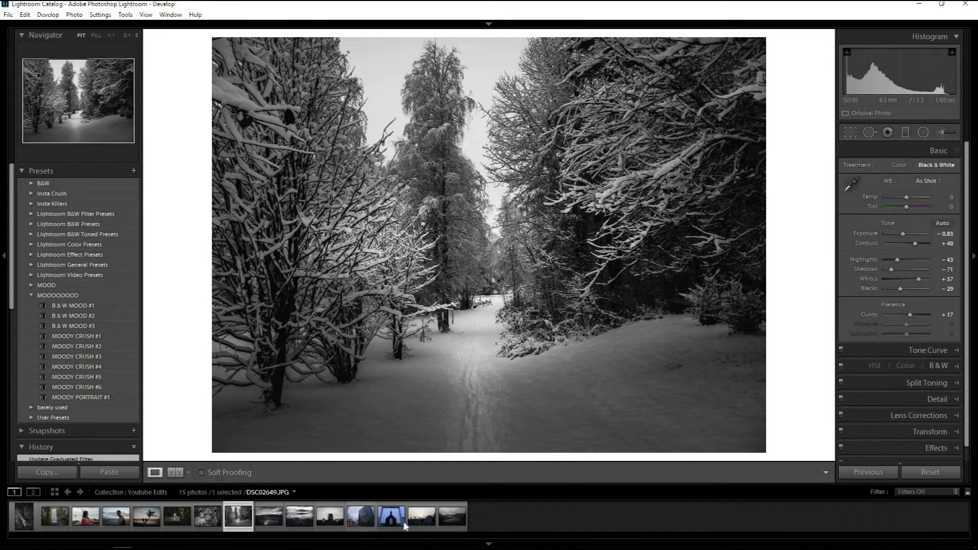
Open the mural photo, try the B & W MOOD #2 preset and settle on MOODY CRUSH #5.
click(361, 518)
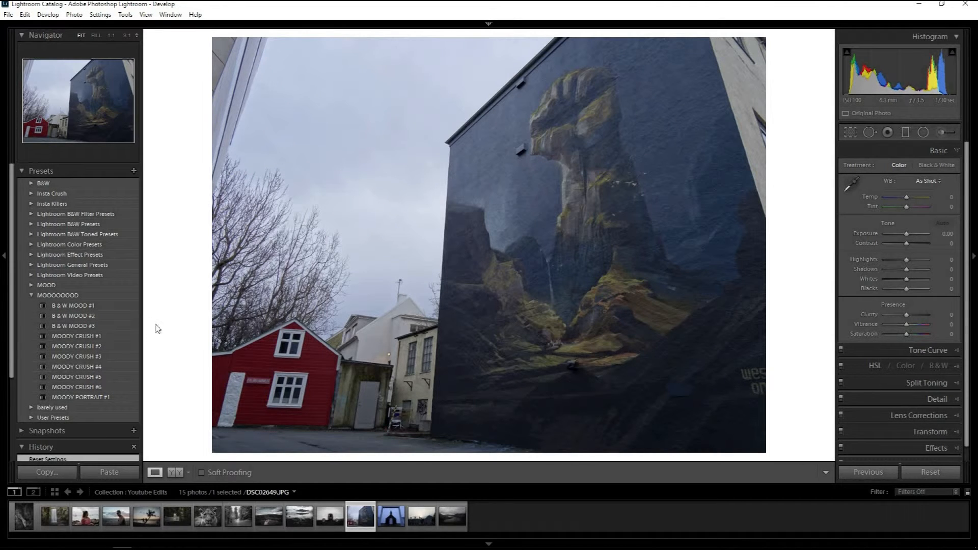
click(80, 314)
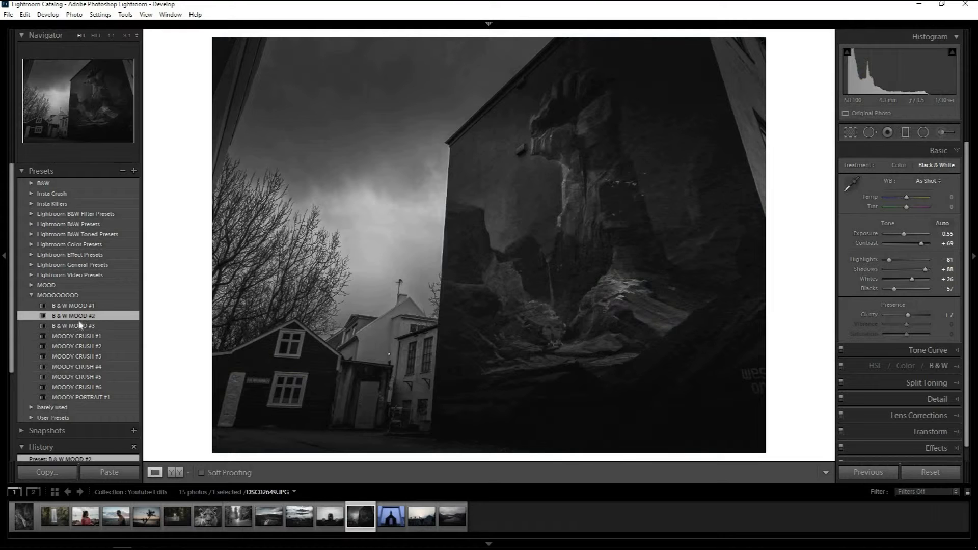
click(74, 380)
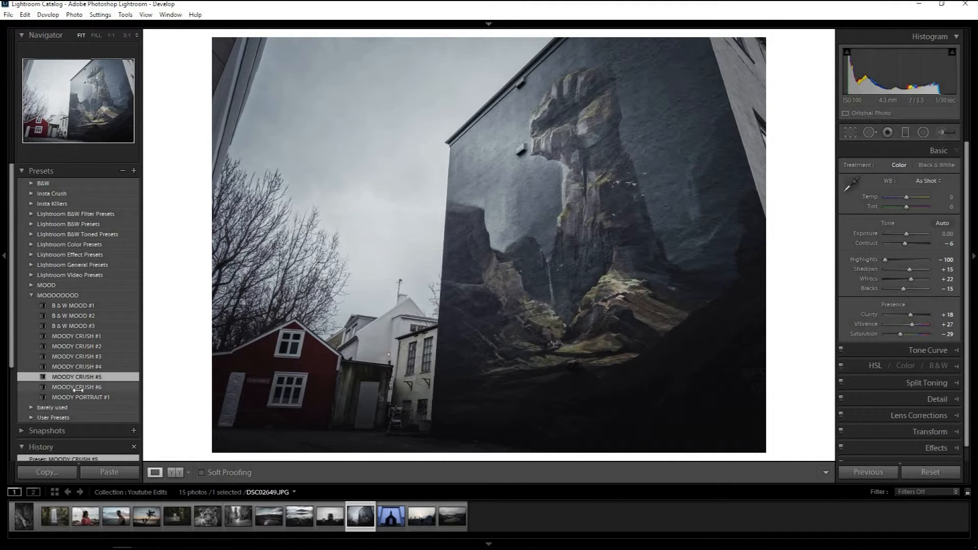
Apply MOODY CRUSH #6 to the black church photo, set temperature to +17 and shadows to -29, and compare with the original.
click(392, 517)
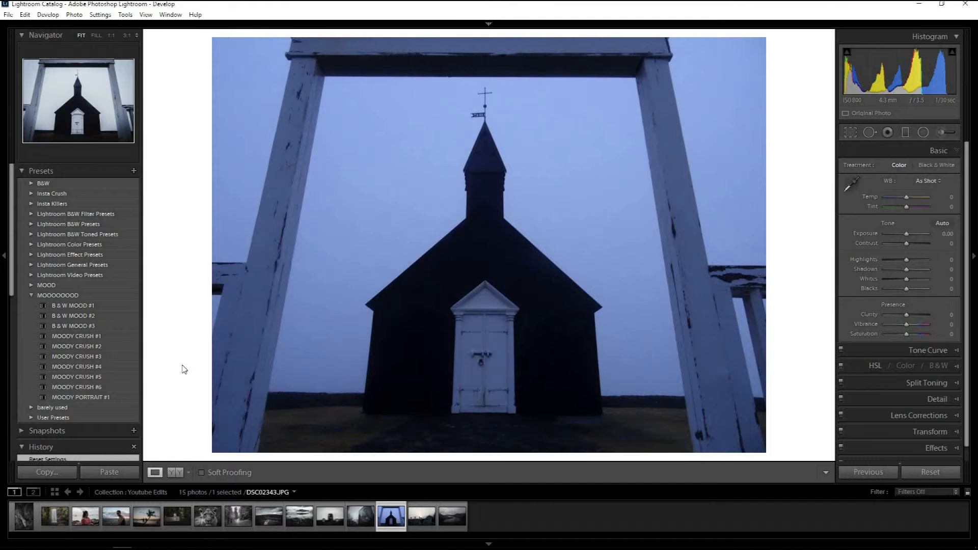
click(86, 387)
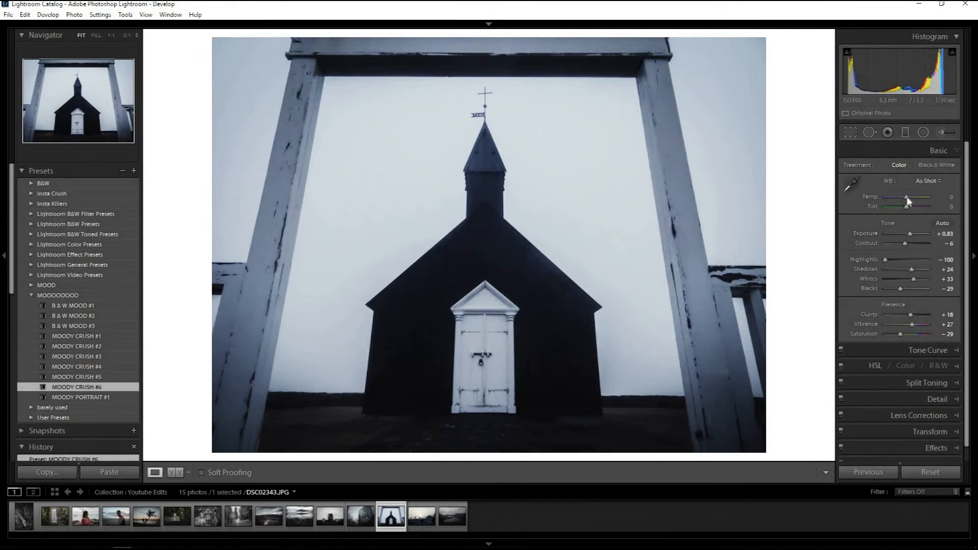
drag(907, 199, 911, 197)
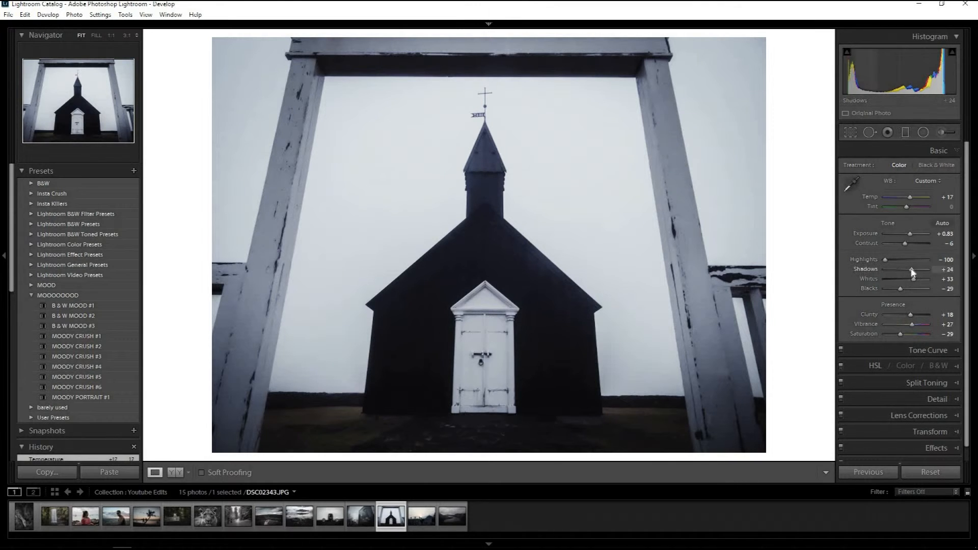
drag(913, 267, 901, 267)
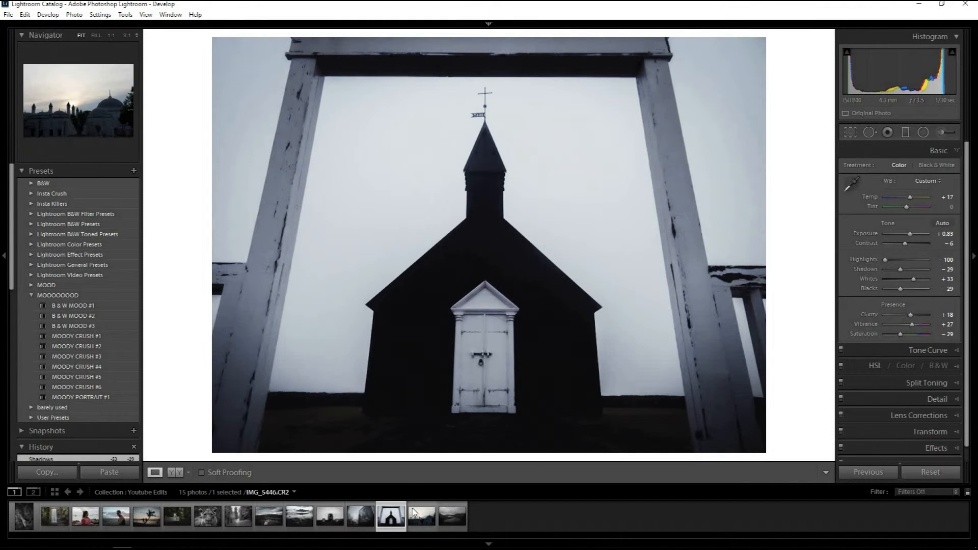
key(backslash)
key(backslash)
Open the mosque photo, try B & W MOOD #2 and #3, and apply B & W MOOD #1 with shadows at +31.
key(Right)
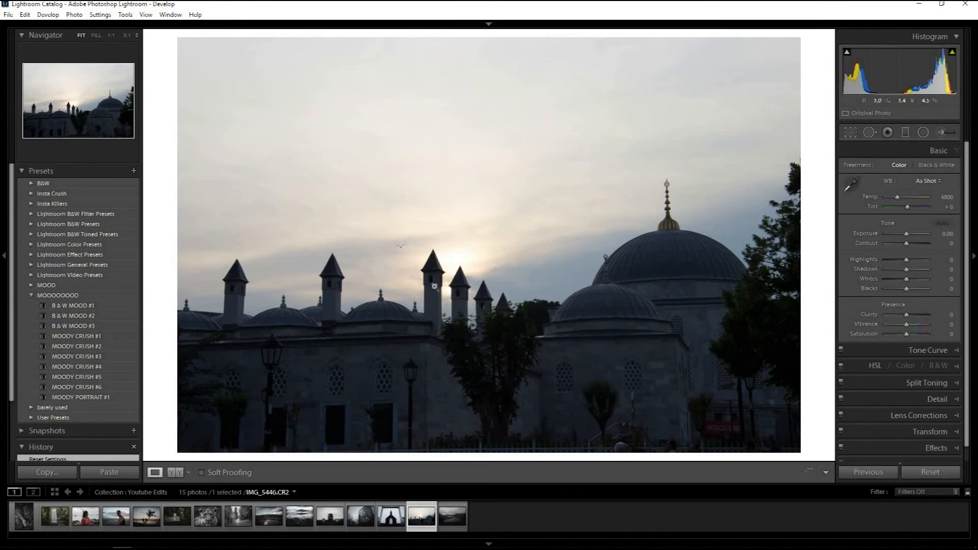
click(90, 317)
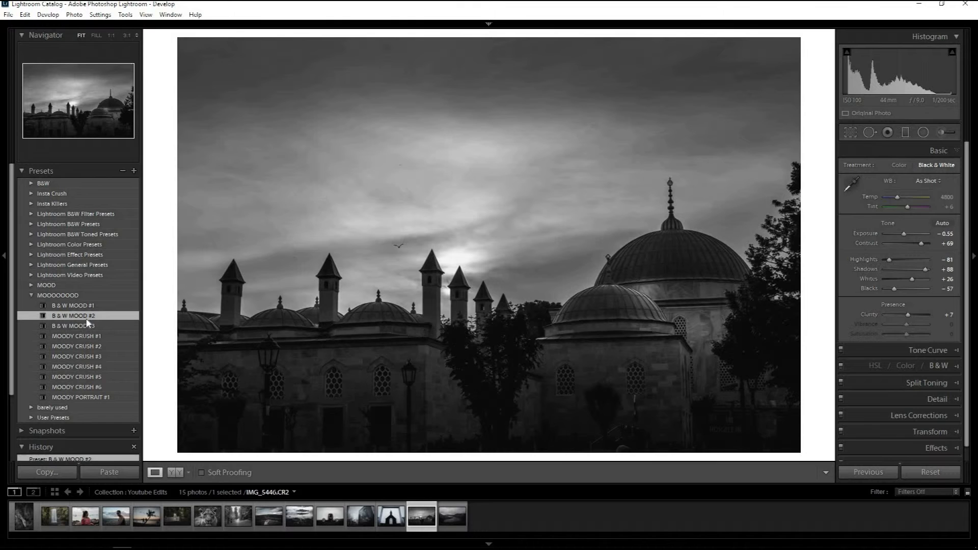
click(82, 326)
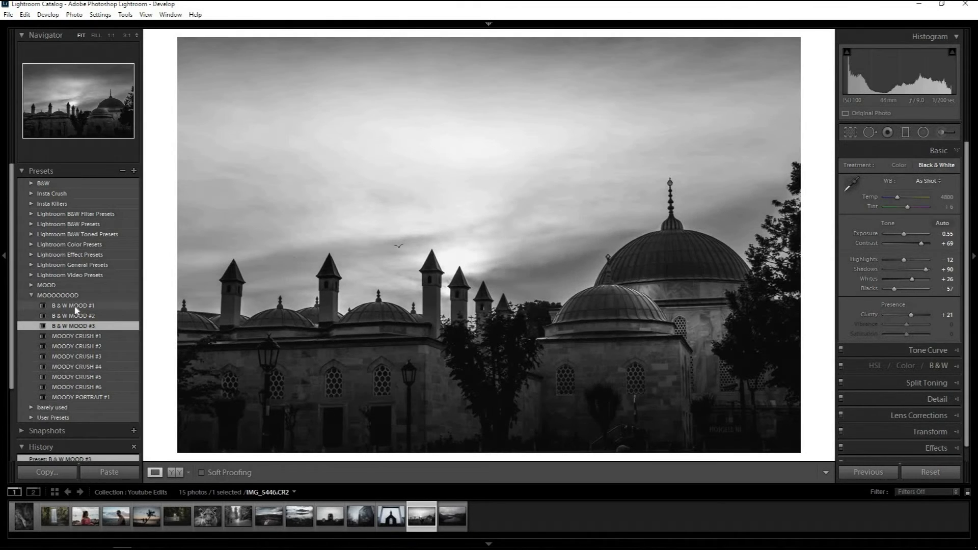
click(77, 306)
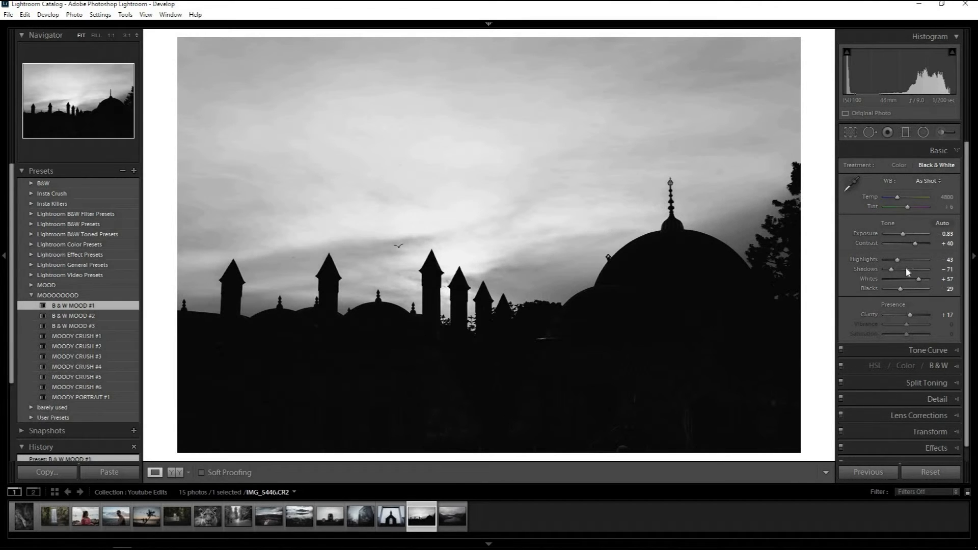
drag(901, 272, 913, 266)
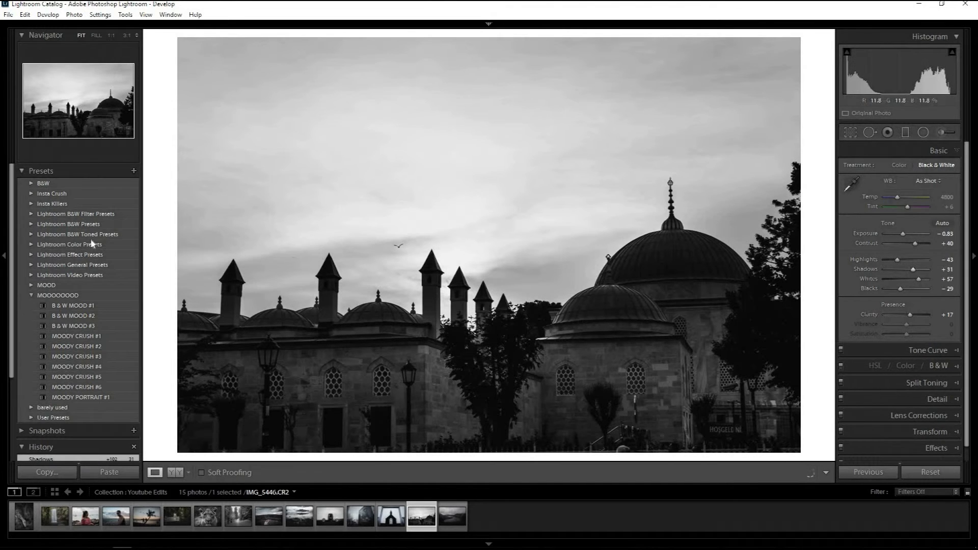
Try MOODY CRUSH #1 with shadows at +100 and MOODY CRUSH #4 on the mosque photo, settling on MOODY CRUSH #5 with shadows at +43.
click(69, 336)
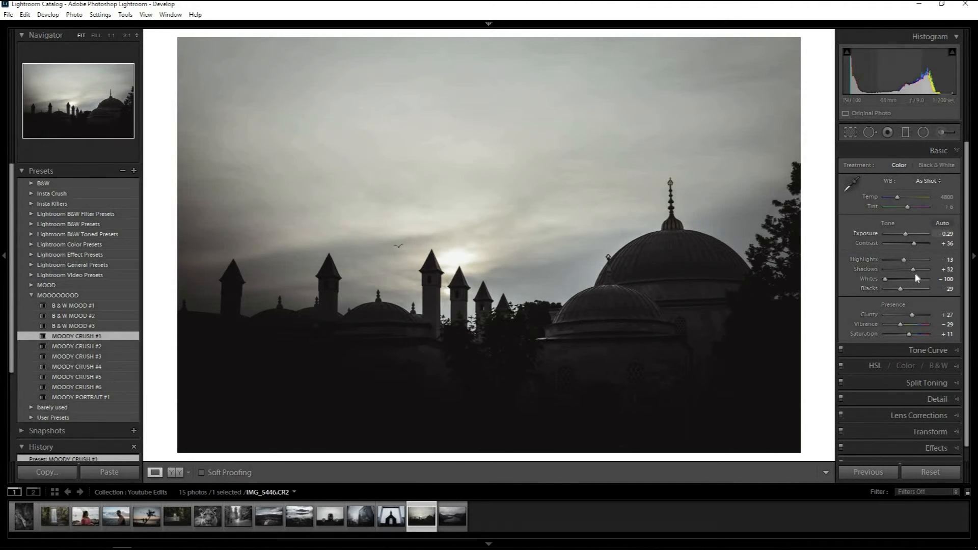
drag(914, 270, 933, 266)
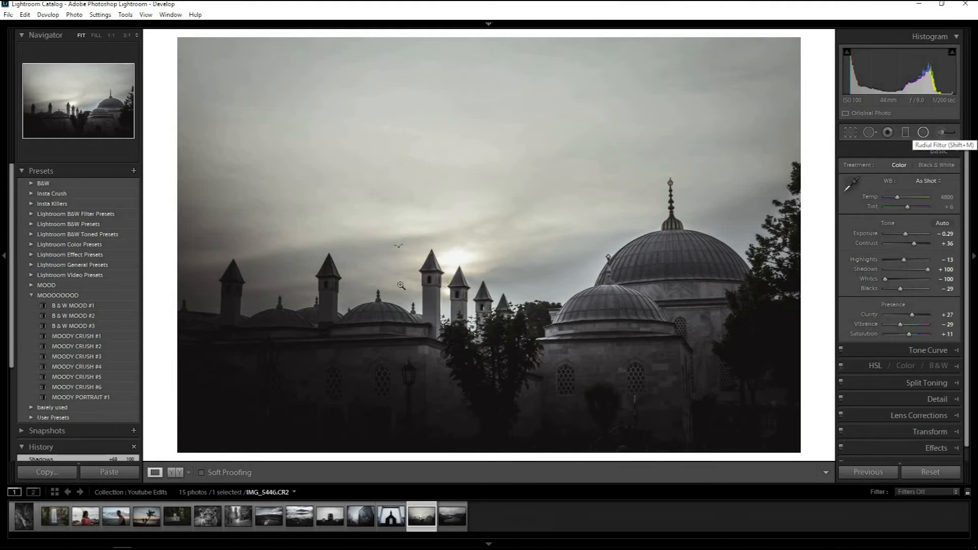
click(72, 369)
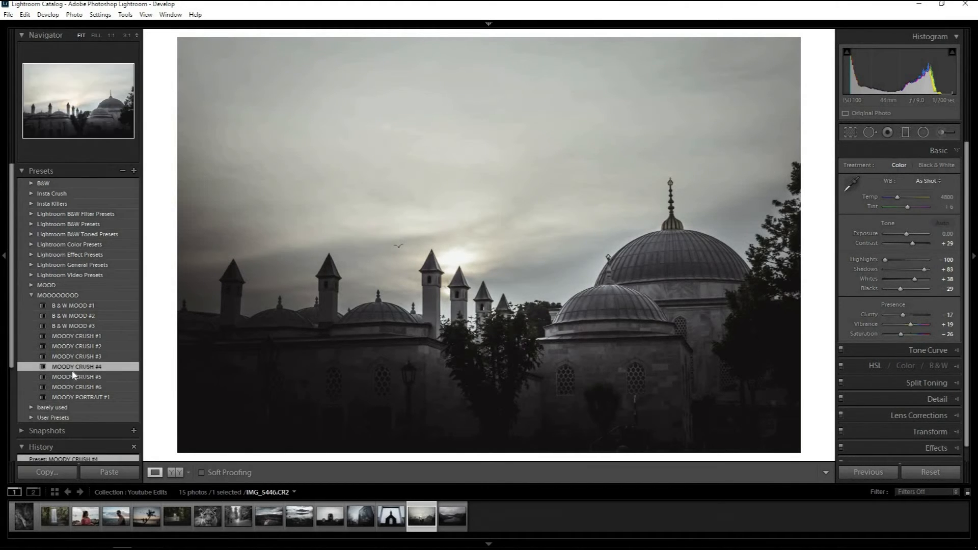
click(75, 377)
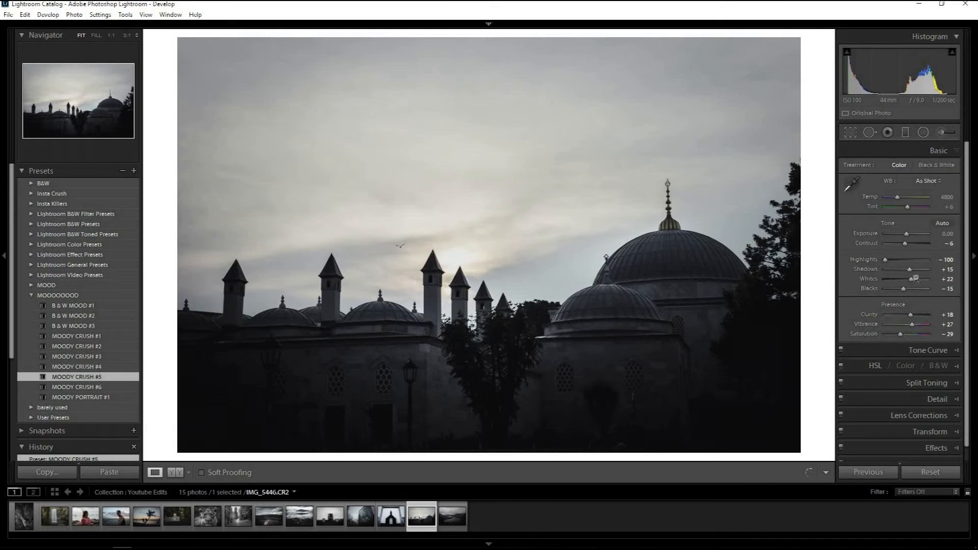
drag(911, 273, 917, 271)
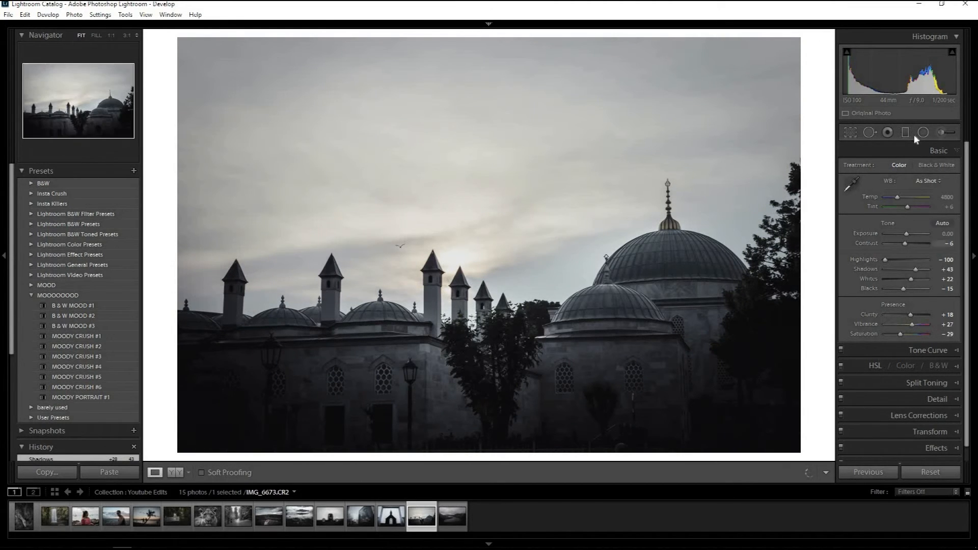
Move the mosque photo's two graduated filters outward toward the lower corners of the image.
click(905, 132)
drag(742, 337, 798, 459)
drag(257, 353, 193, 415)
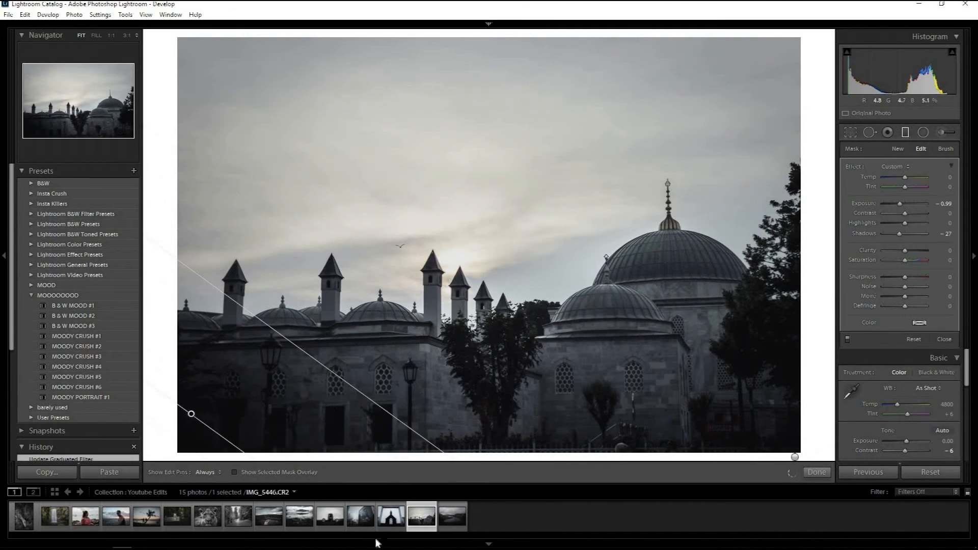
Open the mountain lake photo, try B & W MOOD #3 and MOODY CRUSH #3 to #6, settle on MOODY CRUSH #5 and compare with the original.
click(452, 518)
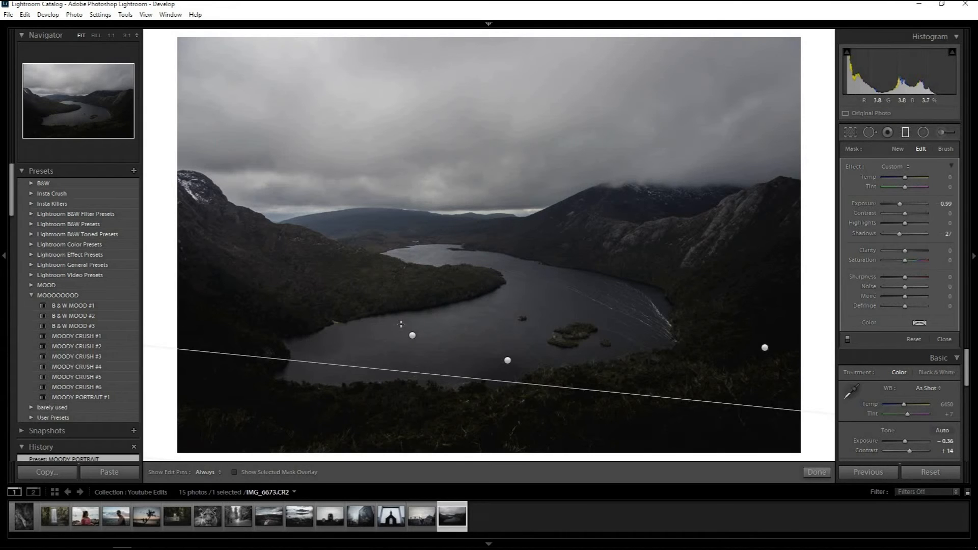
click(76, 328)
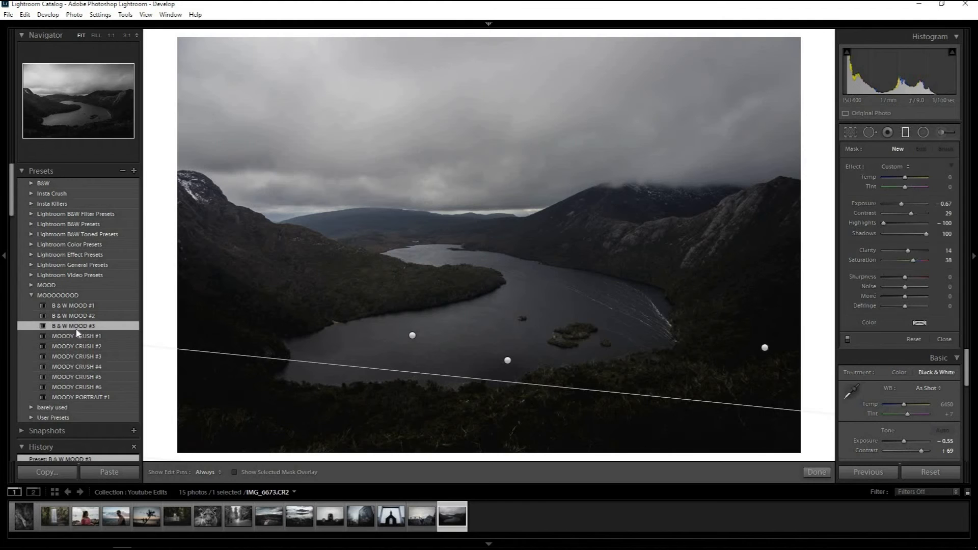
click(73, 357)
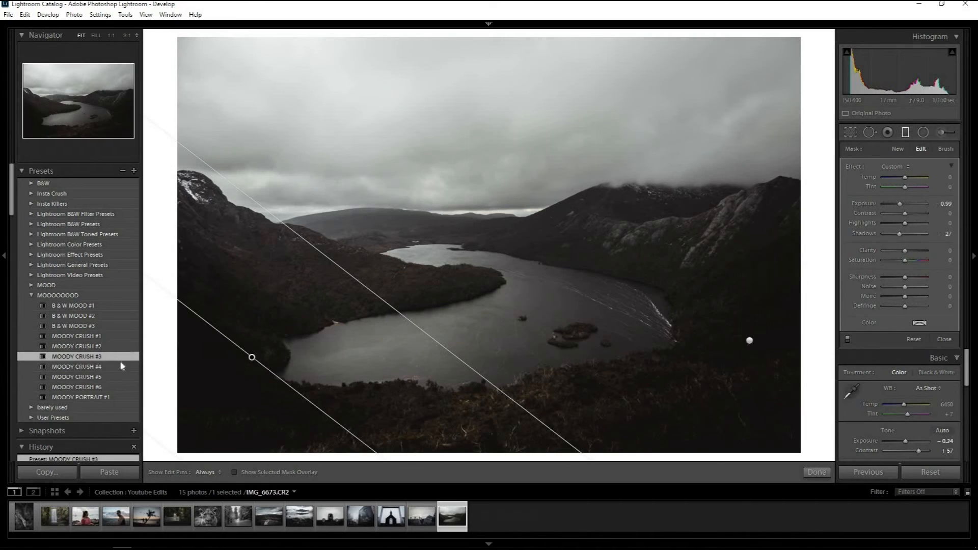
click(86, 367)
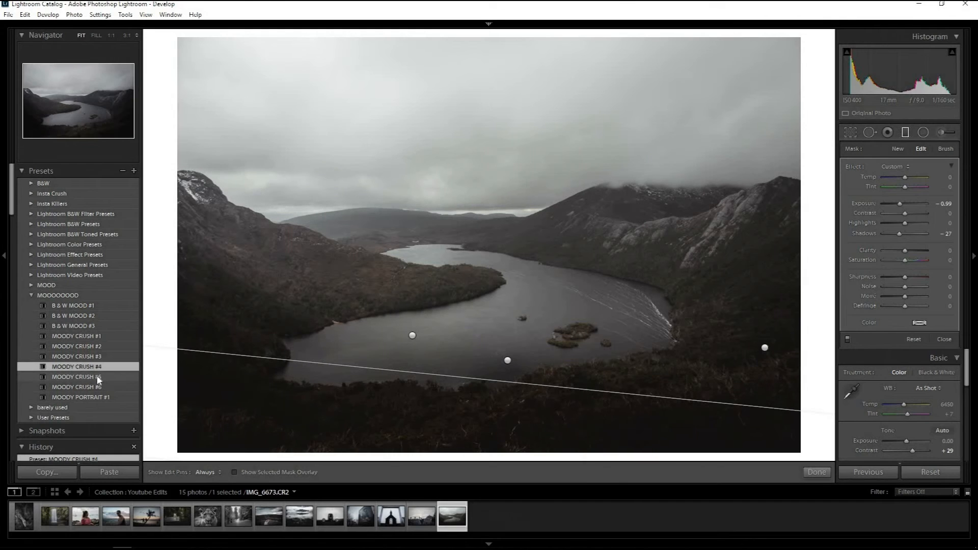
click(88, 378)
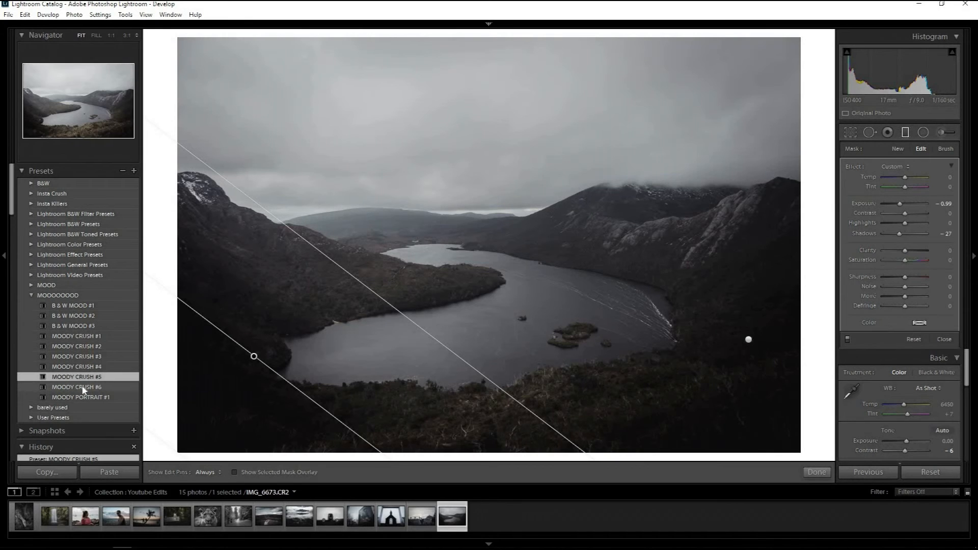
click(84, 389)
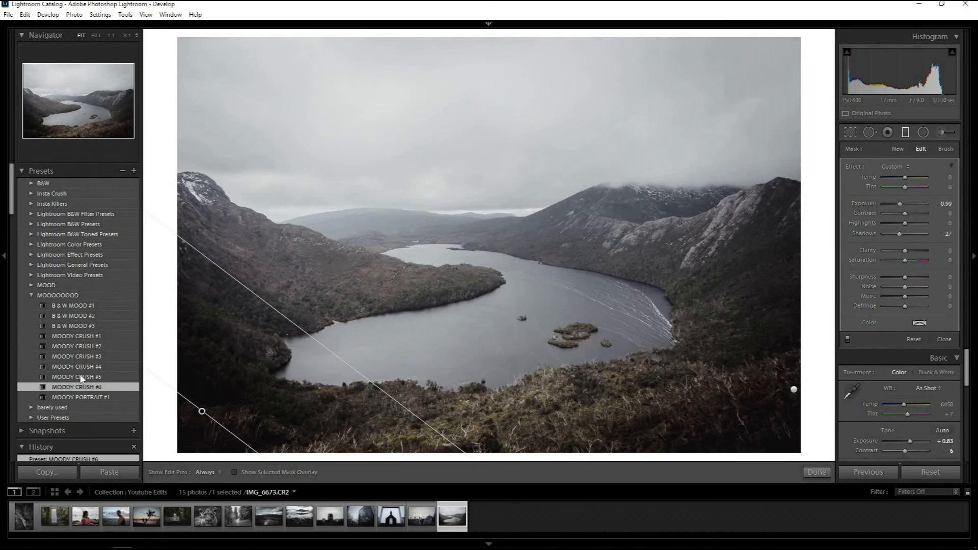
click(81, 377)
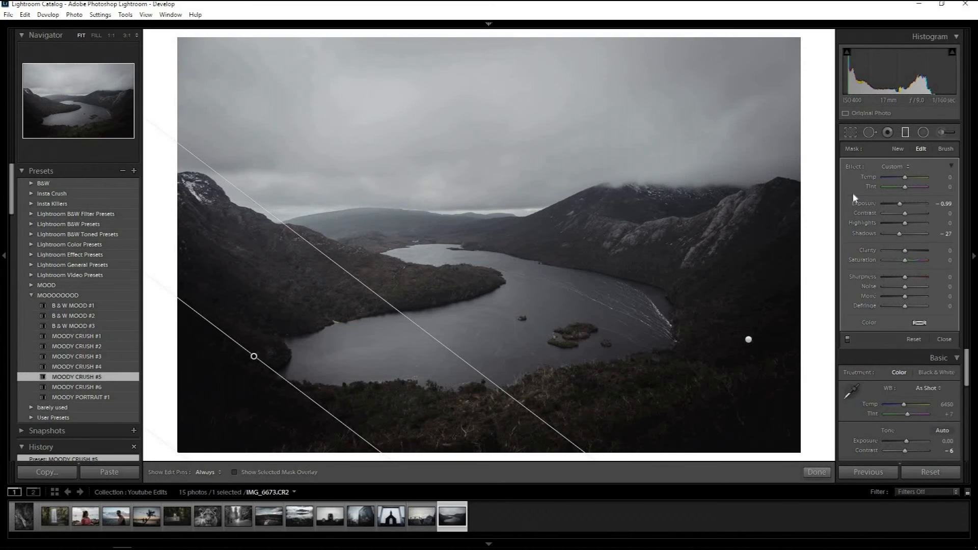
key(backslash)
key(backslash)
Review the edited waterfall and palm tree sunset photos.
click(24, 517)
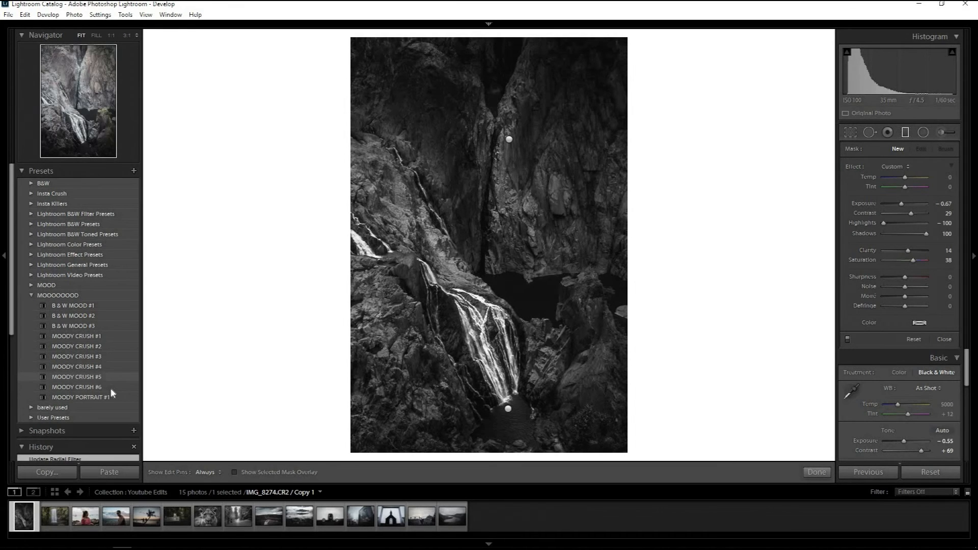
click(146, 516)
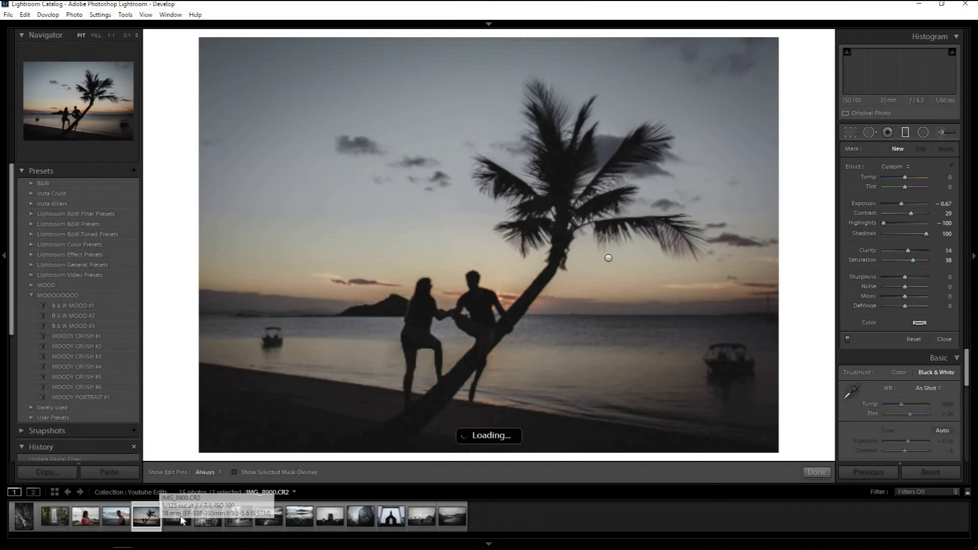
Review the edited kookaburra, lioness, mosque and mountain lake photos, then return to the black-and-white rock waterfall and the forest waterfall.
click(176, 517)
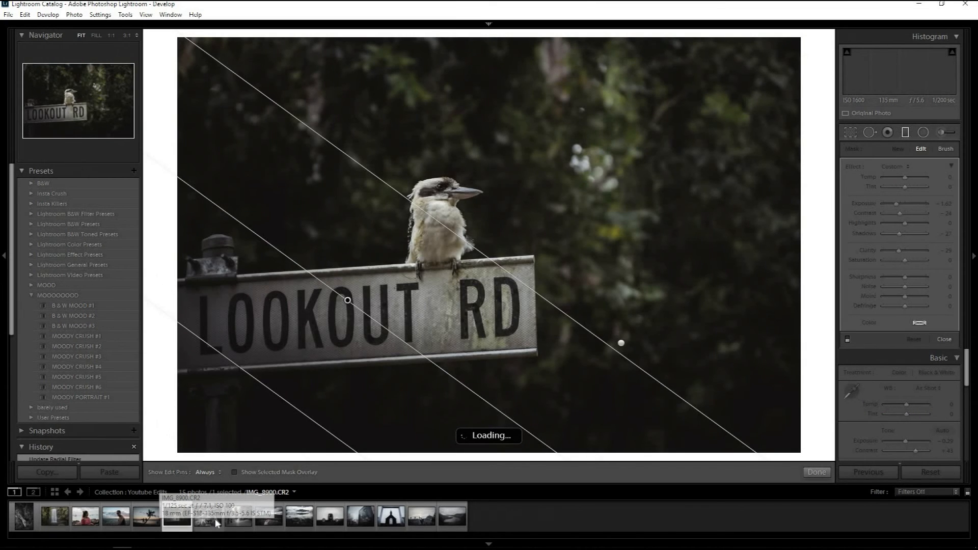
click(217, 522)
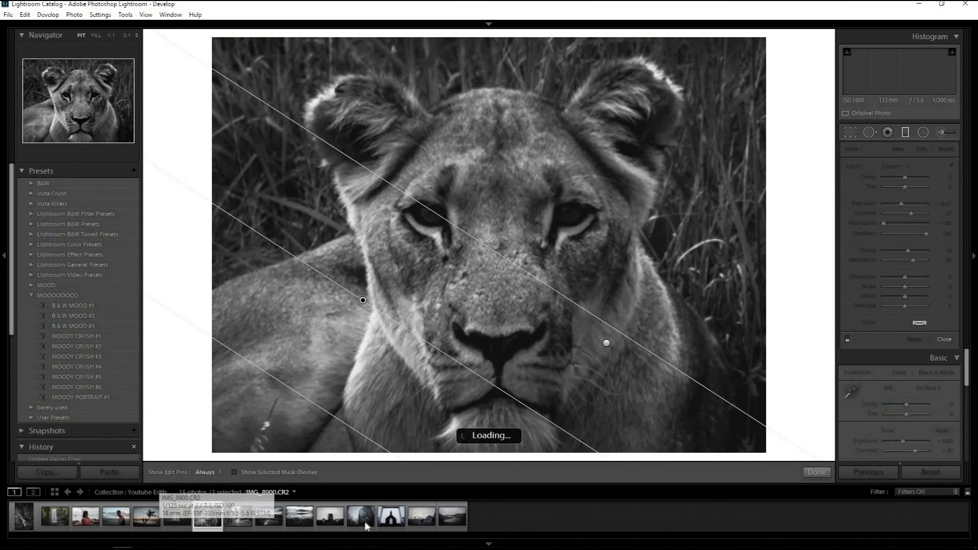
click(400, 520)
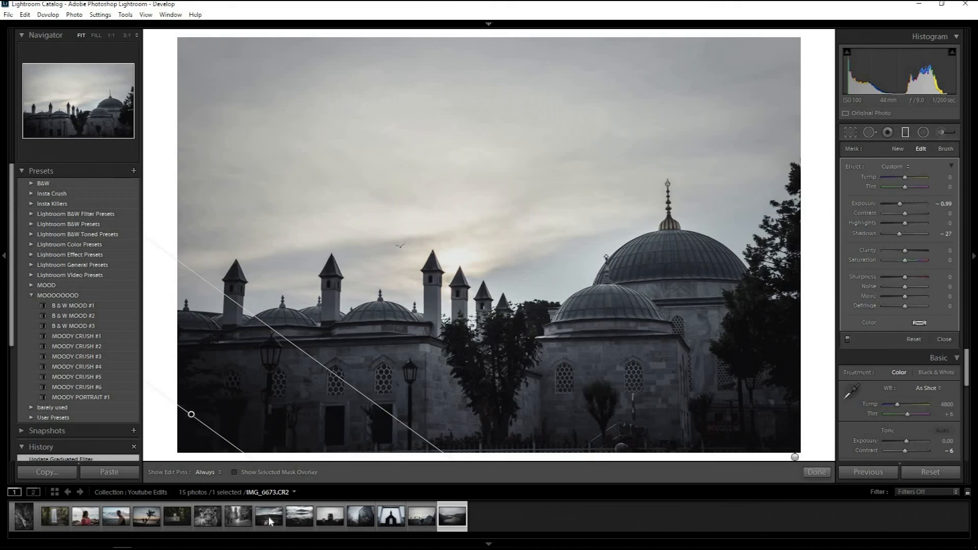
click(269, 518)
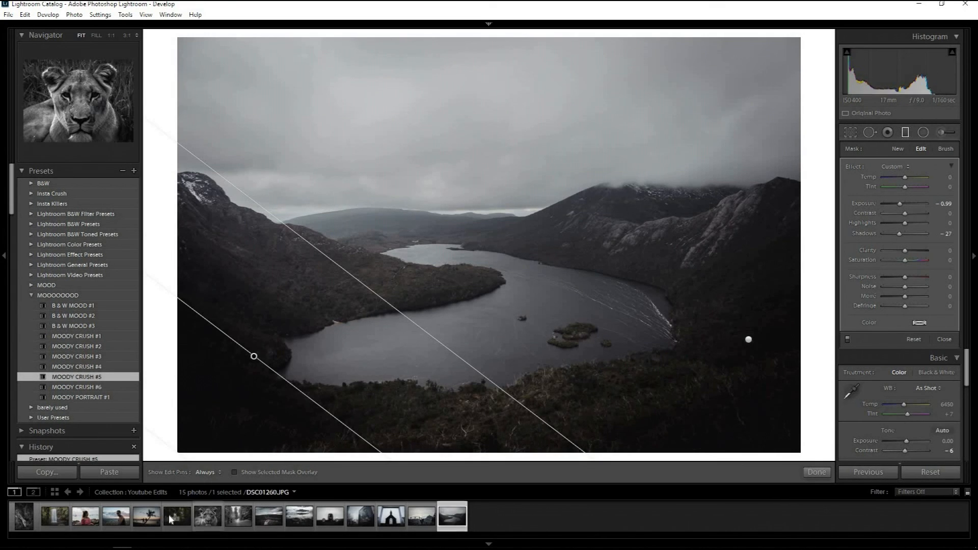
click(169, 515)
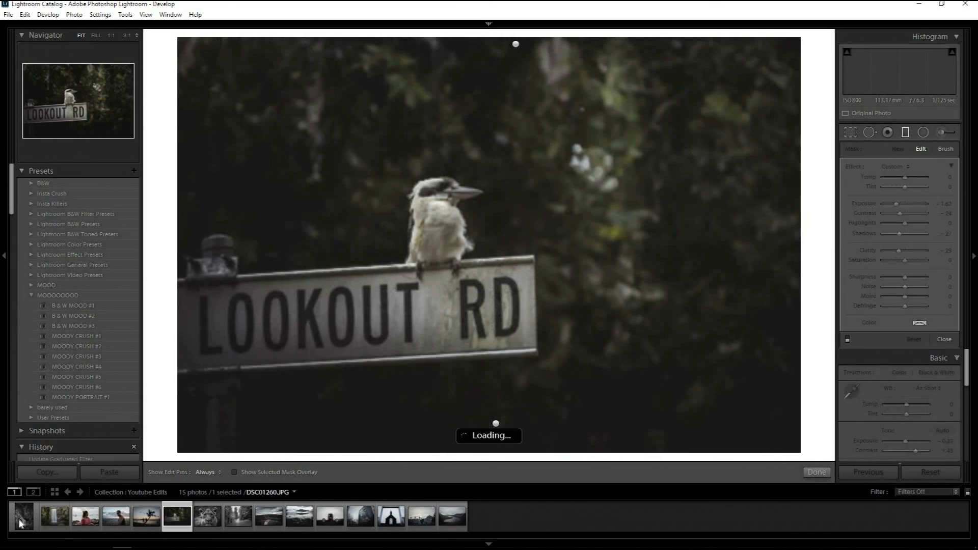
click(20, 521)
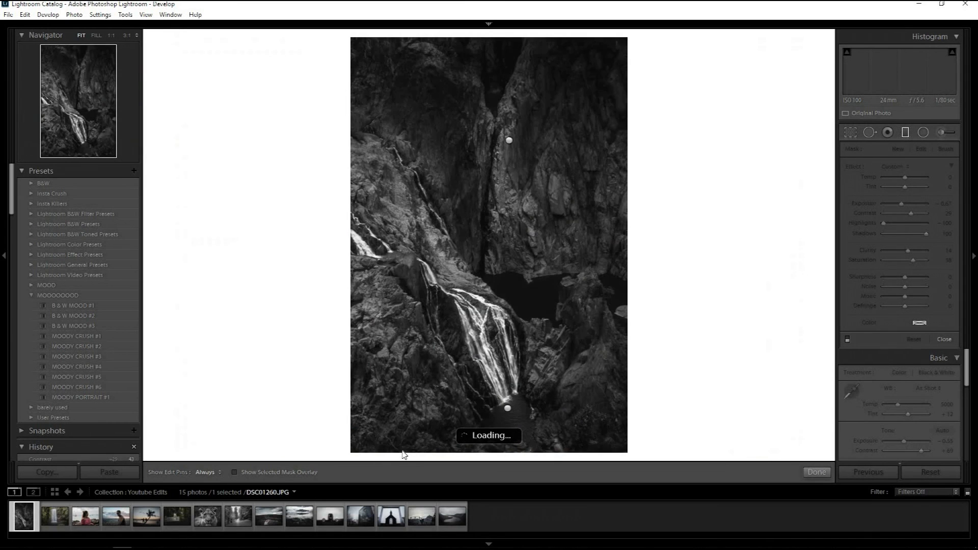
key(Right)
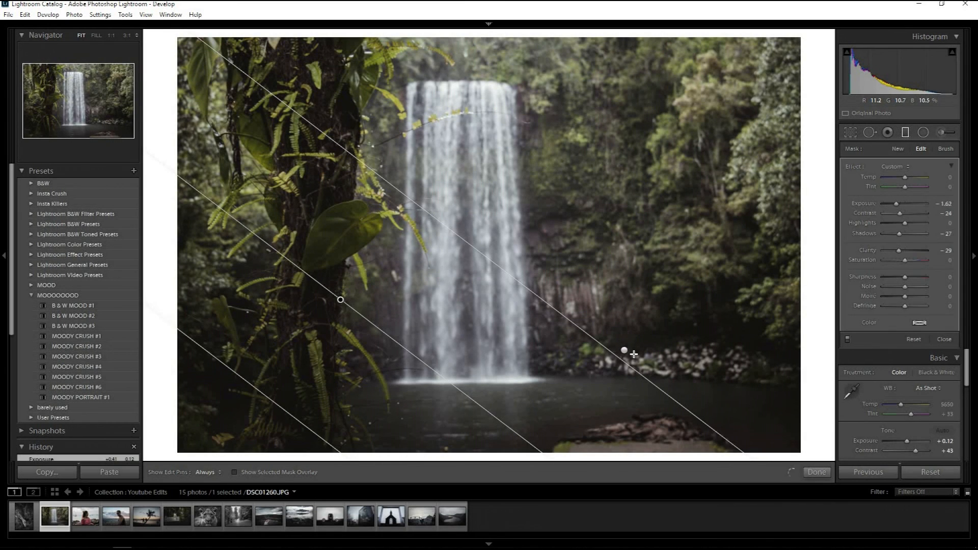